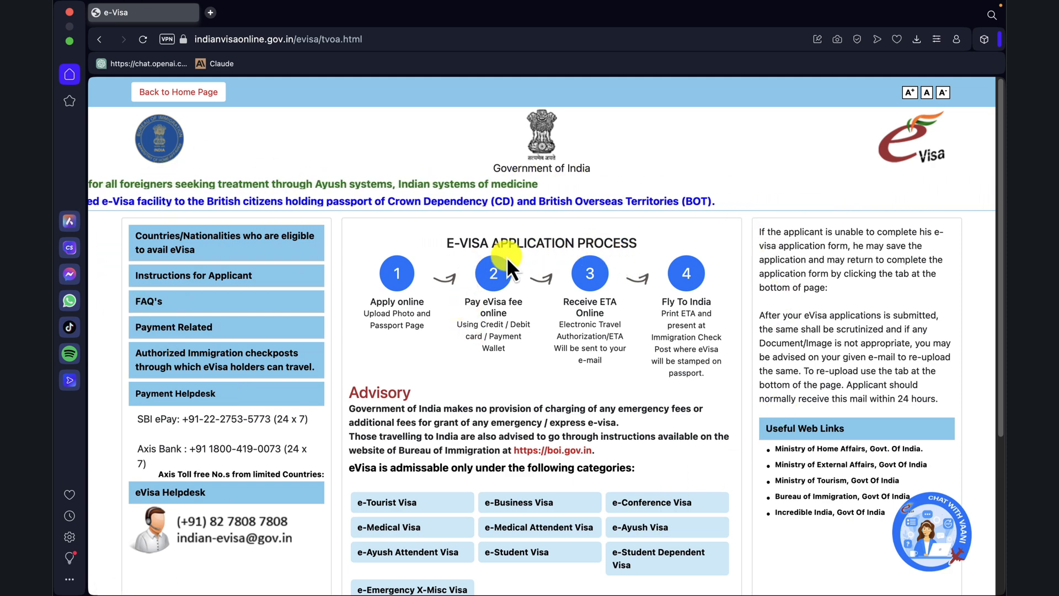
Step: Scroll to the service buttons and open the 'Apply here for e-visa' registration form
scroll(527, 386, "down", 3)
scroll(524, 403, "down", 1)
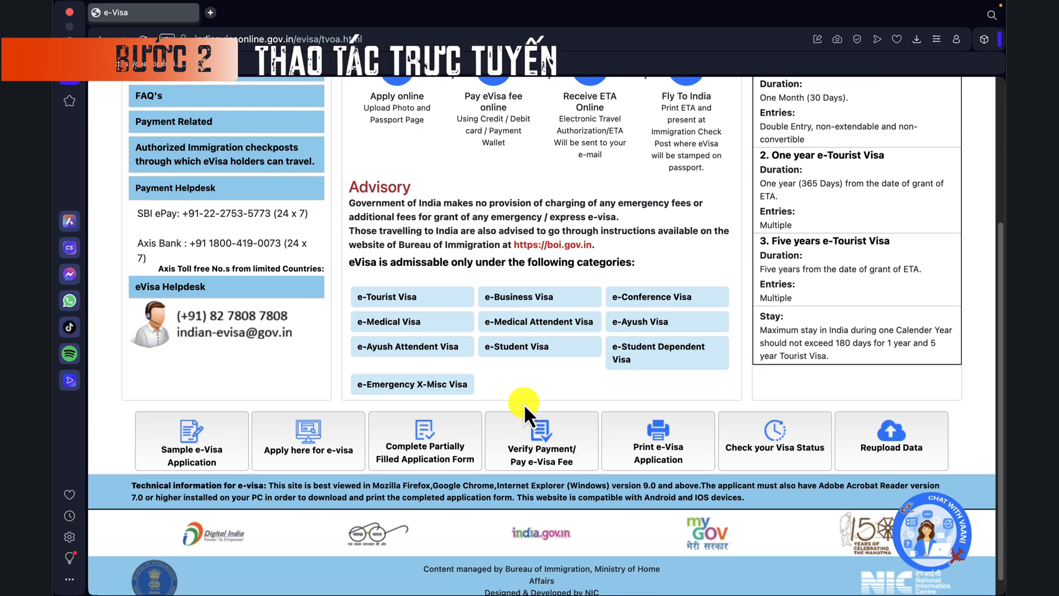
left_click(298, 448)
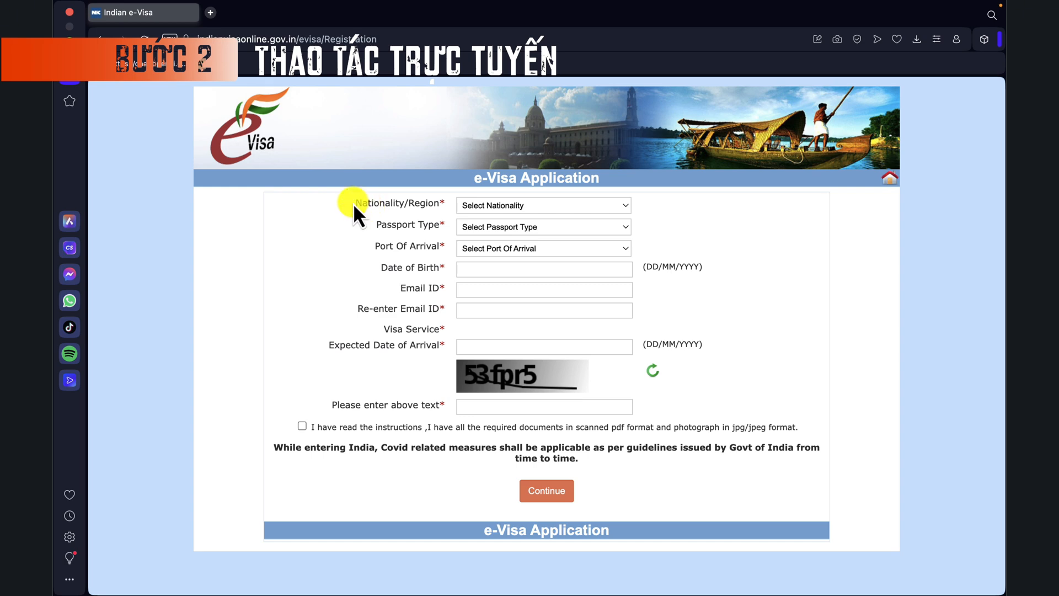
Step: Select VIETNAM as the nationality and acknowledge the confirmation alert
left_click(548, 210)
scroll(579, 342, "down", 10)
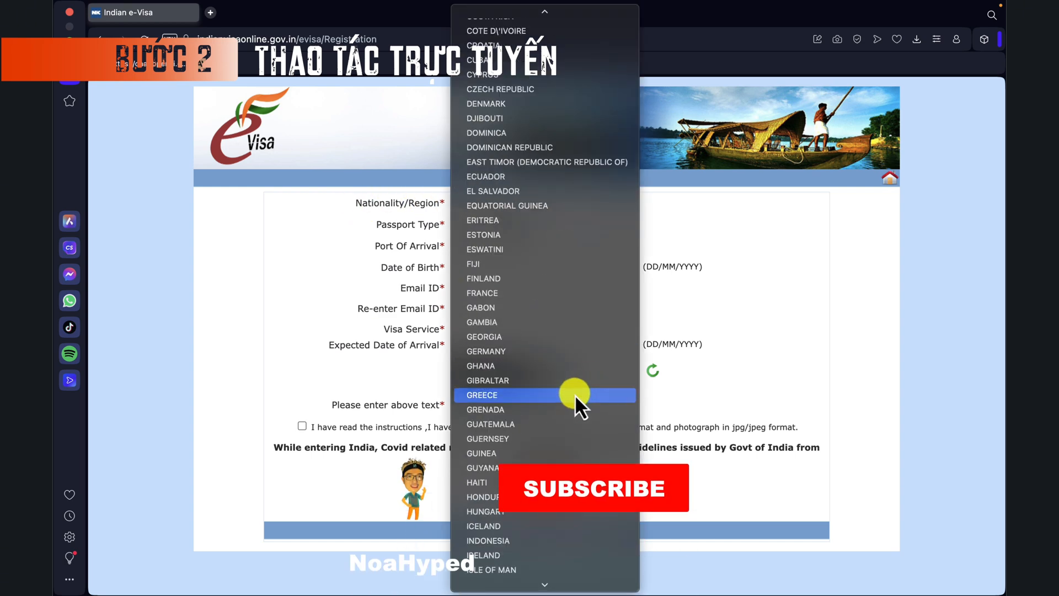
scroll(575, 395, "down", 20)
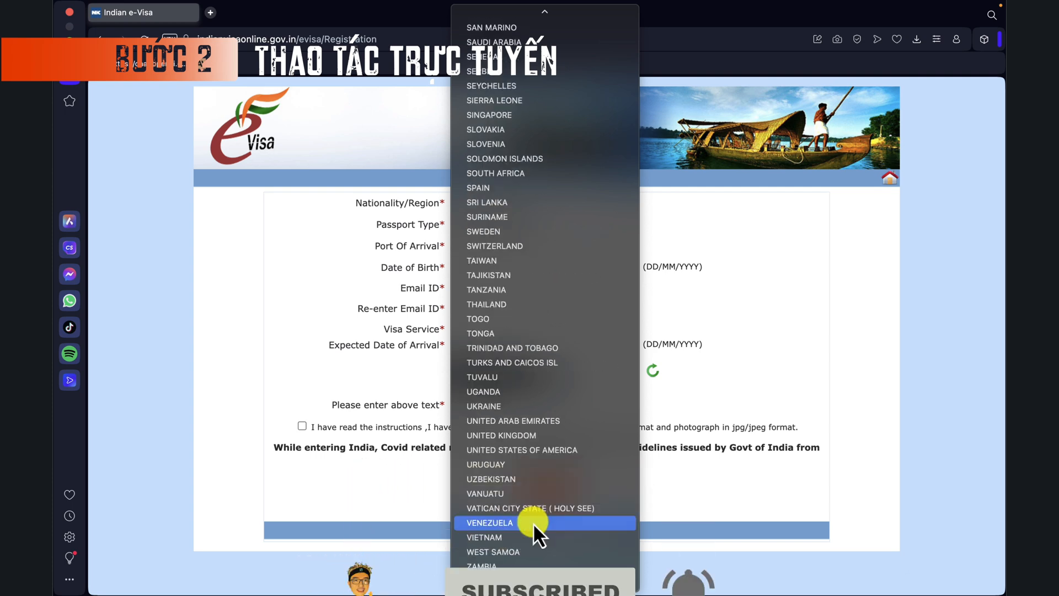
left_click(526, 535)
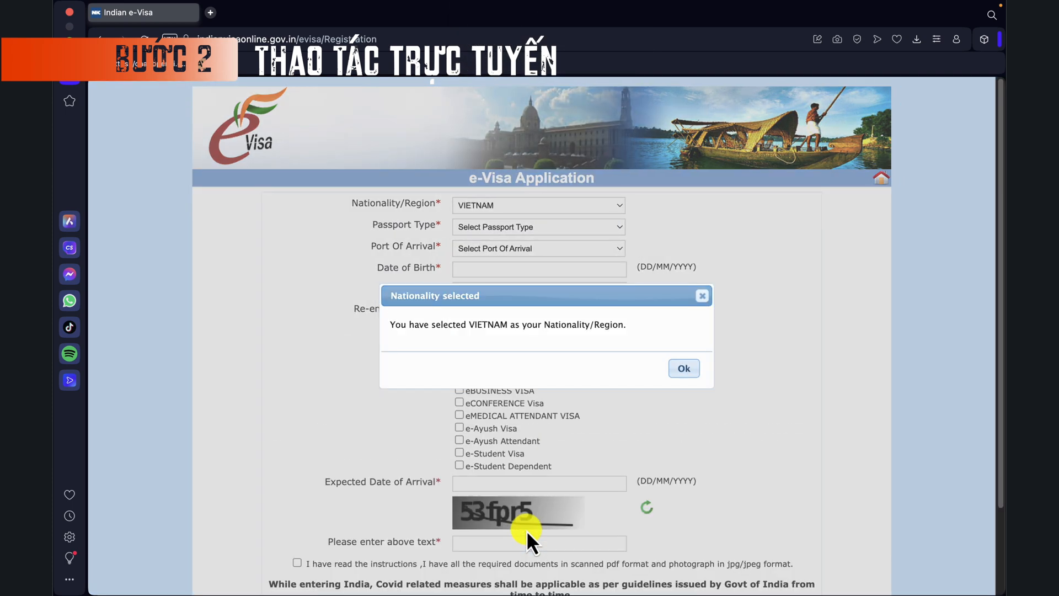
left_click(684, 369)
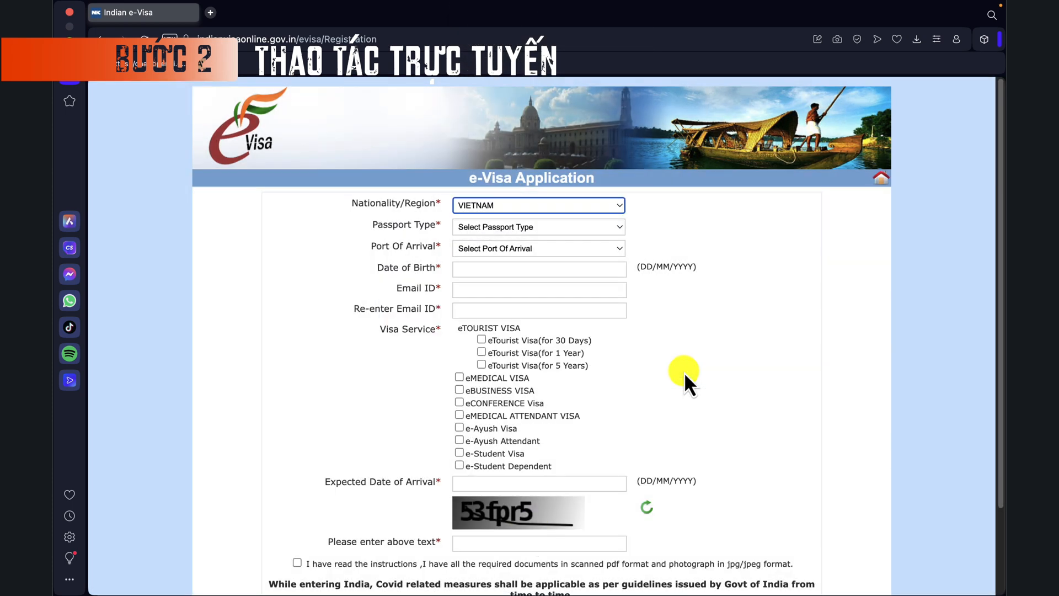
left_click(538, 234)
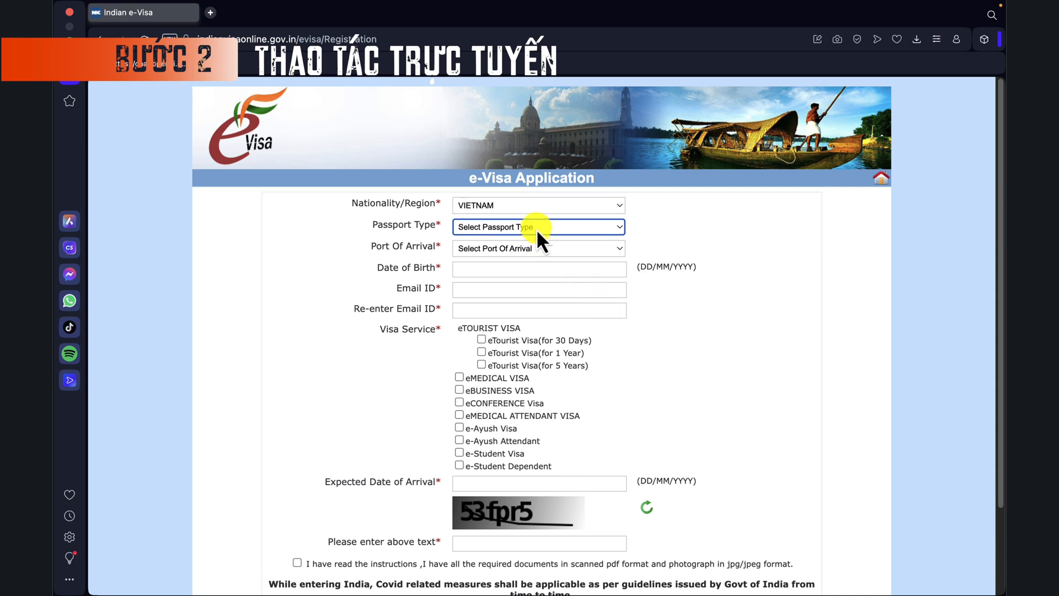
Step: Choose ORDINARY PASSPORT as passport type and DELHI AIRPORT as port of arrival
left_click(536, 228)
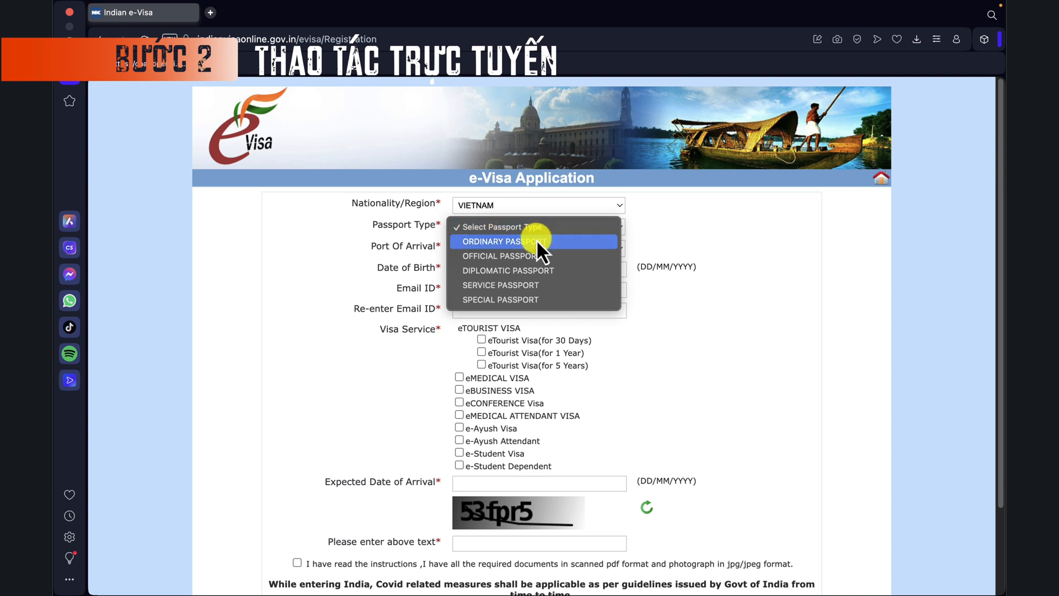
left_click(548, 240)
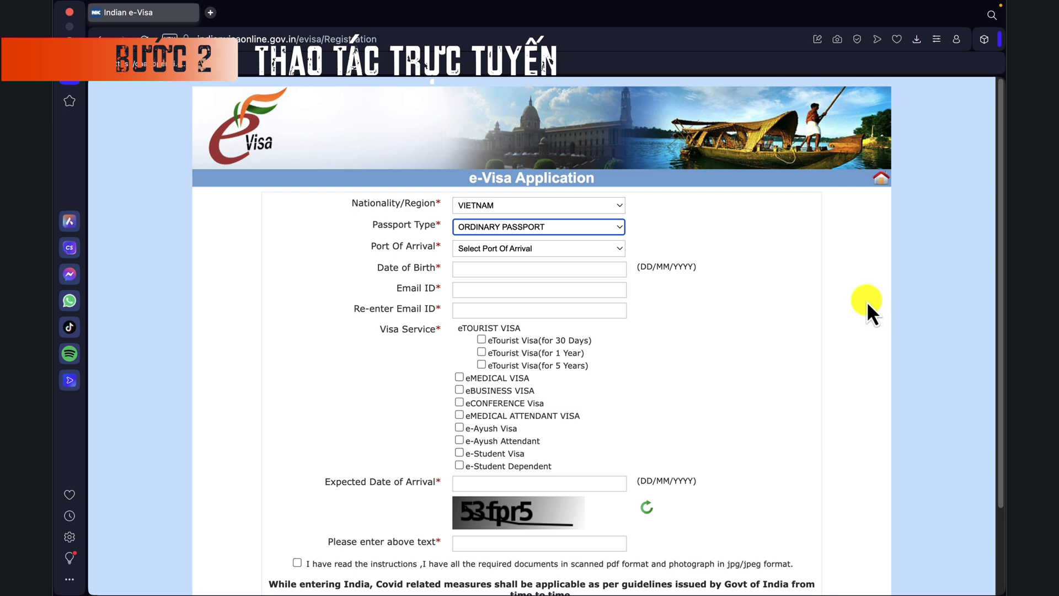
left_click(571, 253)
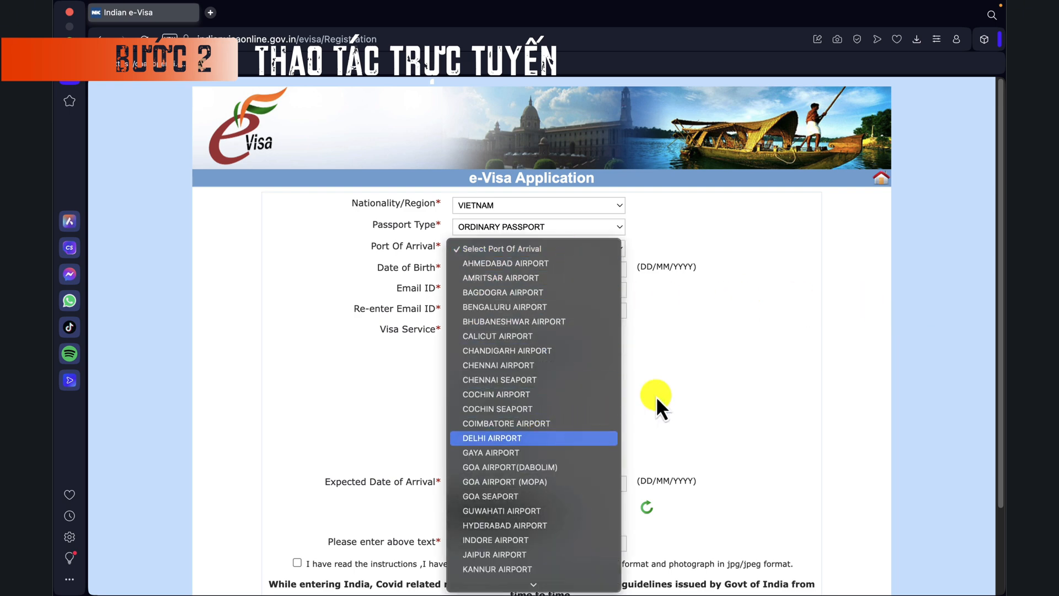
key("Return")
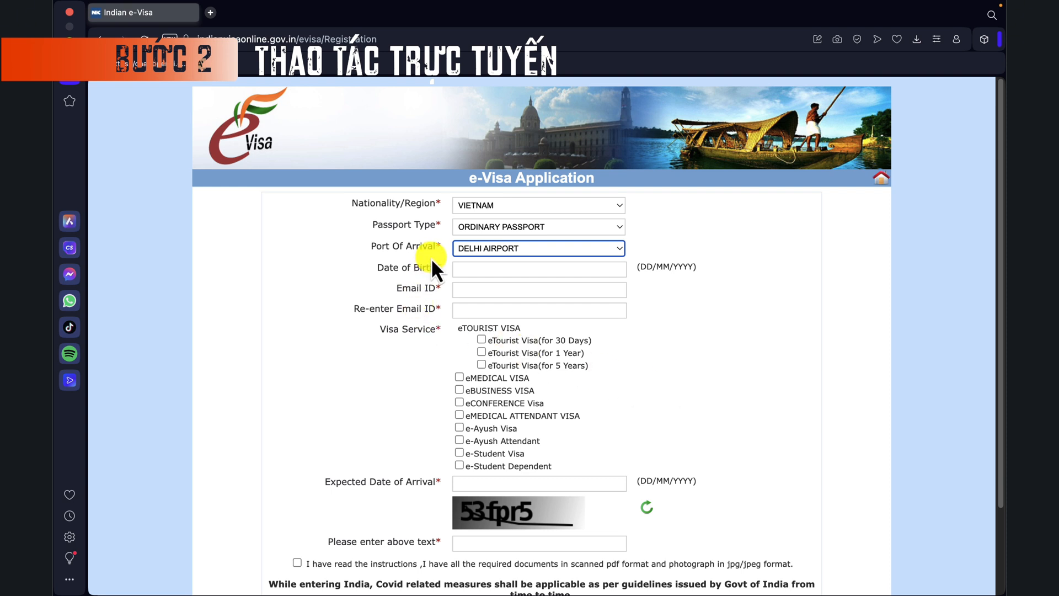
left_click(467, 270)
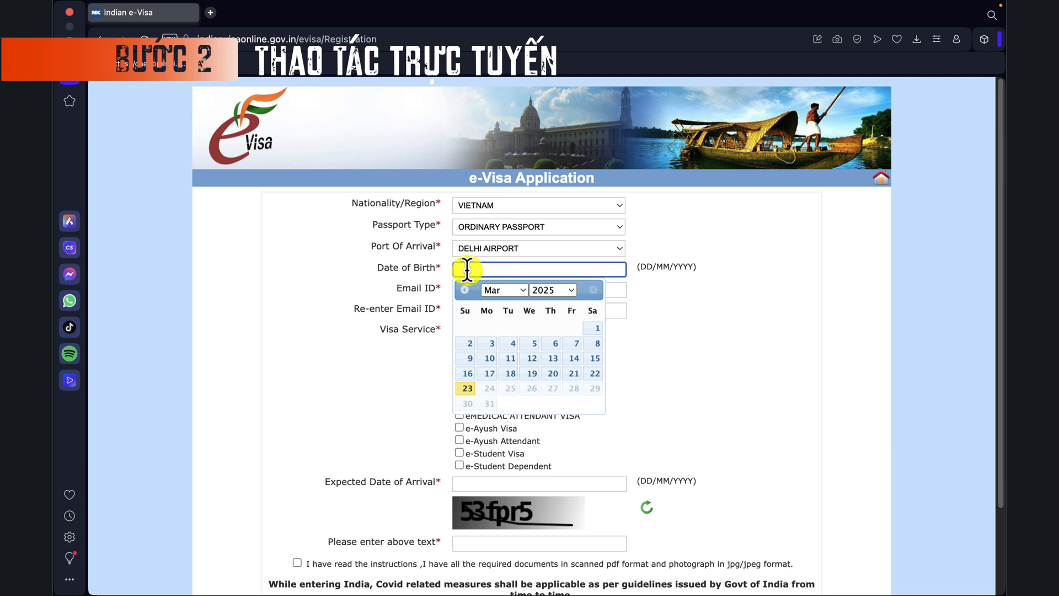
Step: Enter birth date 01/01/1982, then the applicant's e-mail in both Email ID fields
type("01/01/1982")
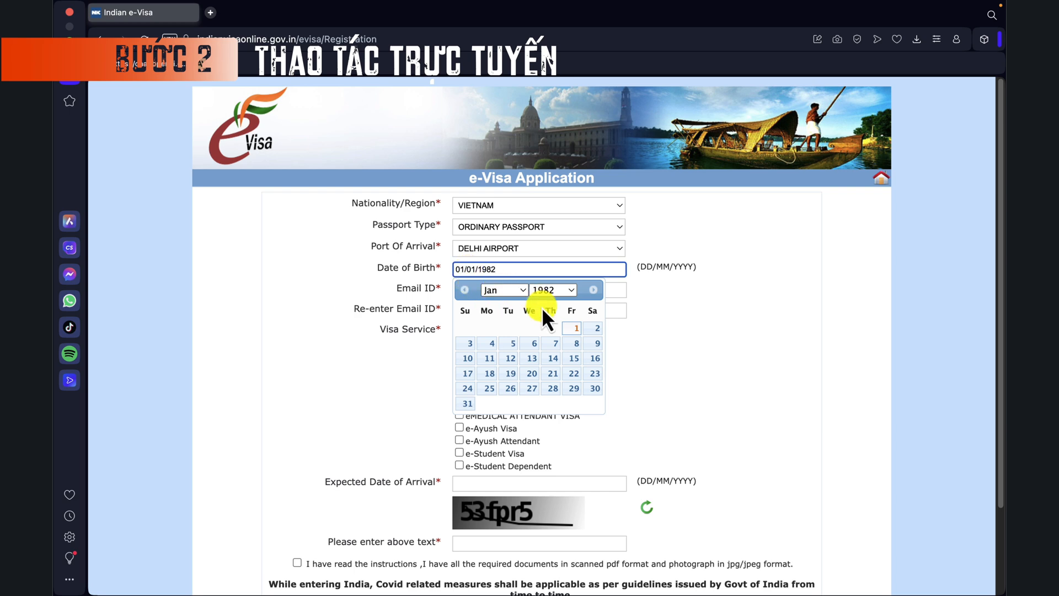
left_click(574, 330)
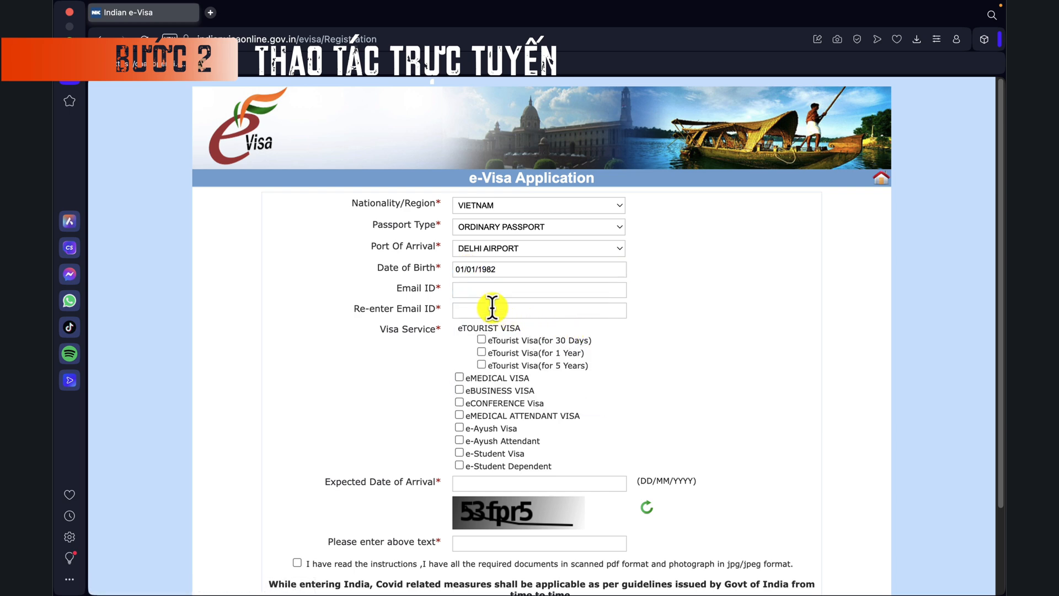
left_click(476, 290)
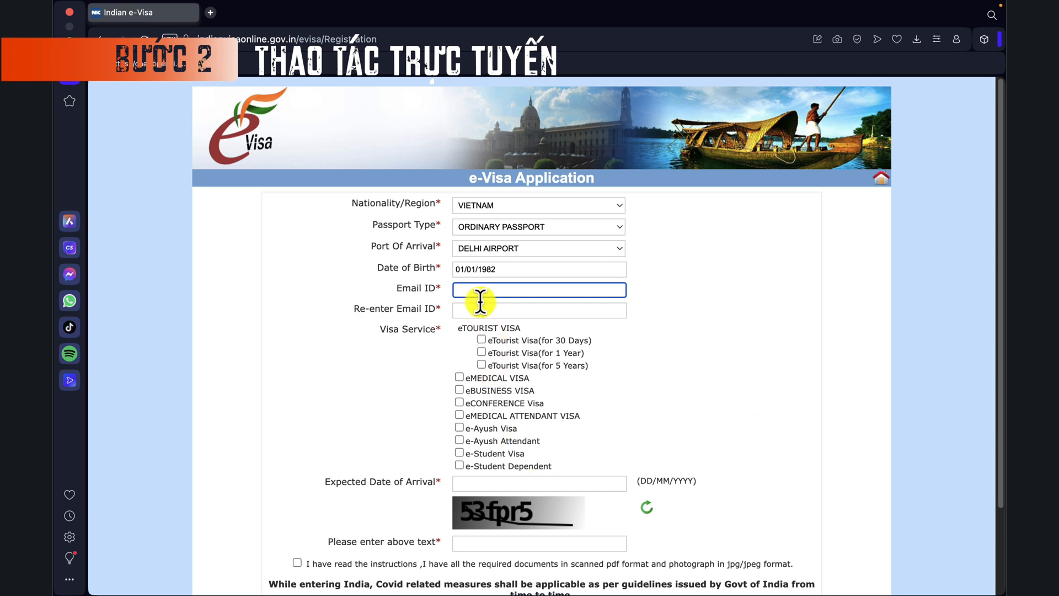
left_click(484, 311)
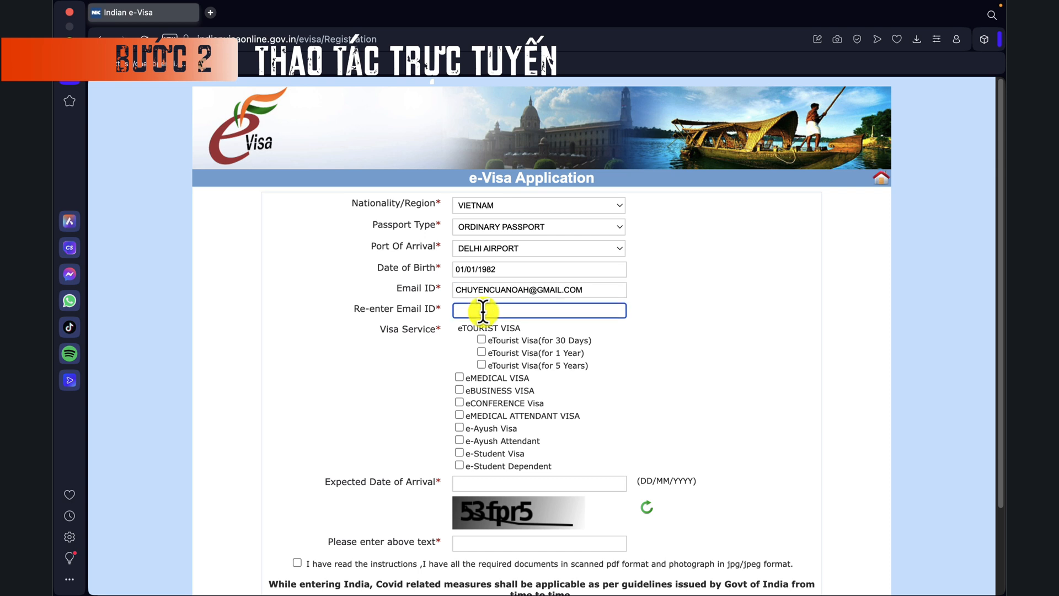
left_click(757, 370)
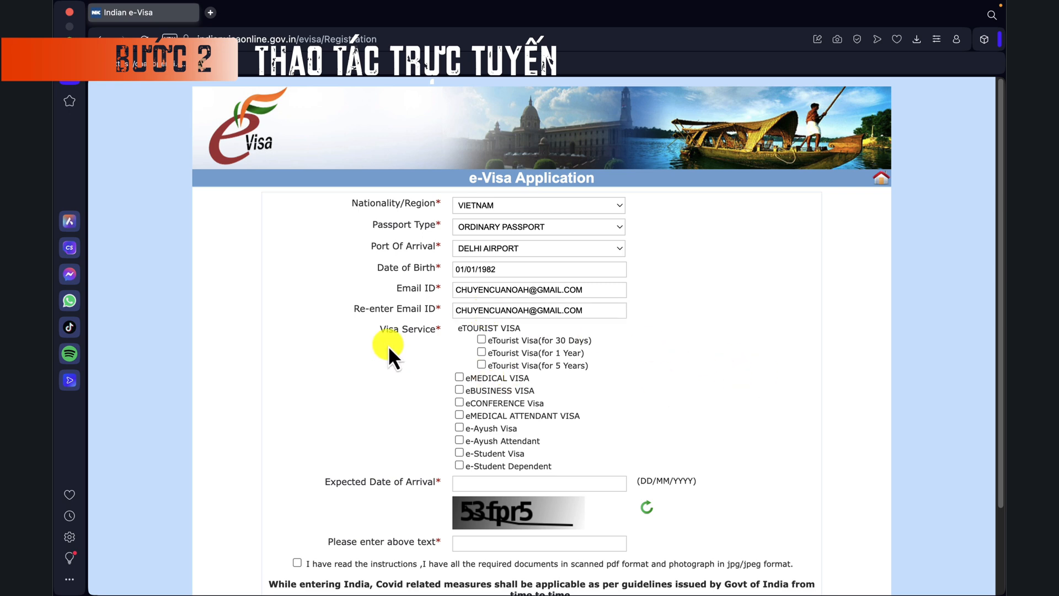
left_click_drag(378, 330, 418, 331)
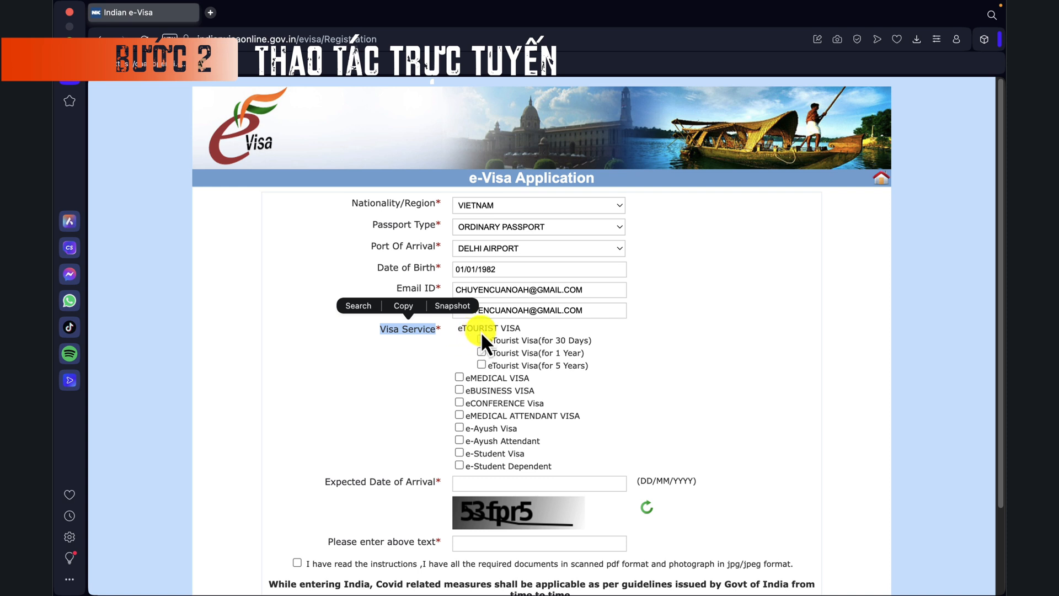
left_click(568, 335)
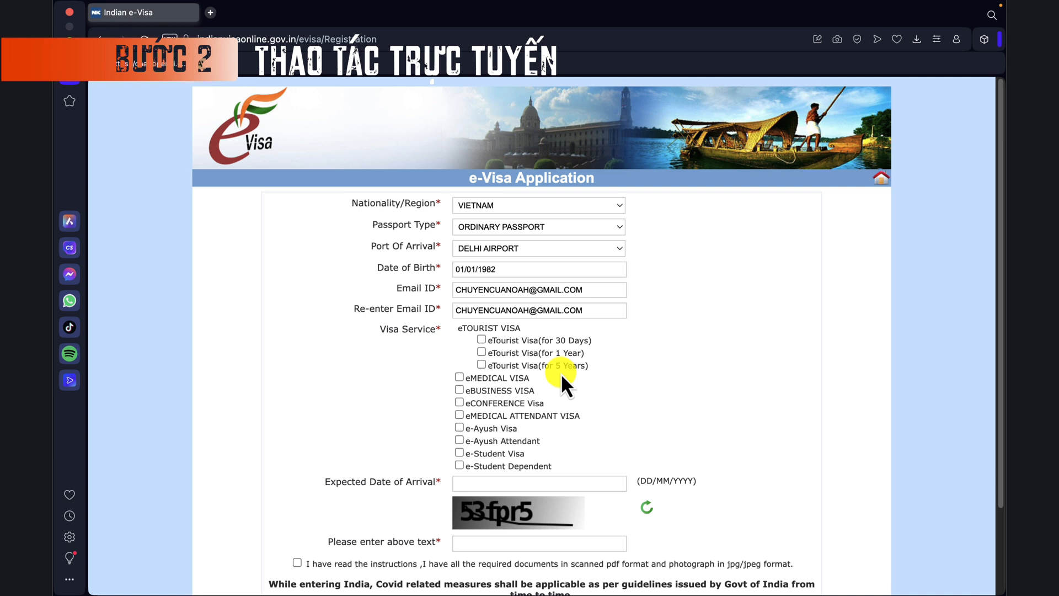
Step: Select the 30-day eTourist Visa with TOURISM, RECREATION, SIGHT-SEEING as the purpose
left_click(482, 339)
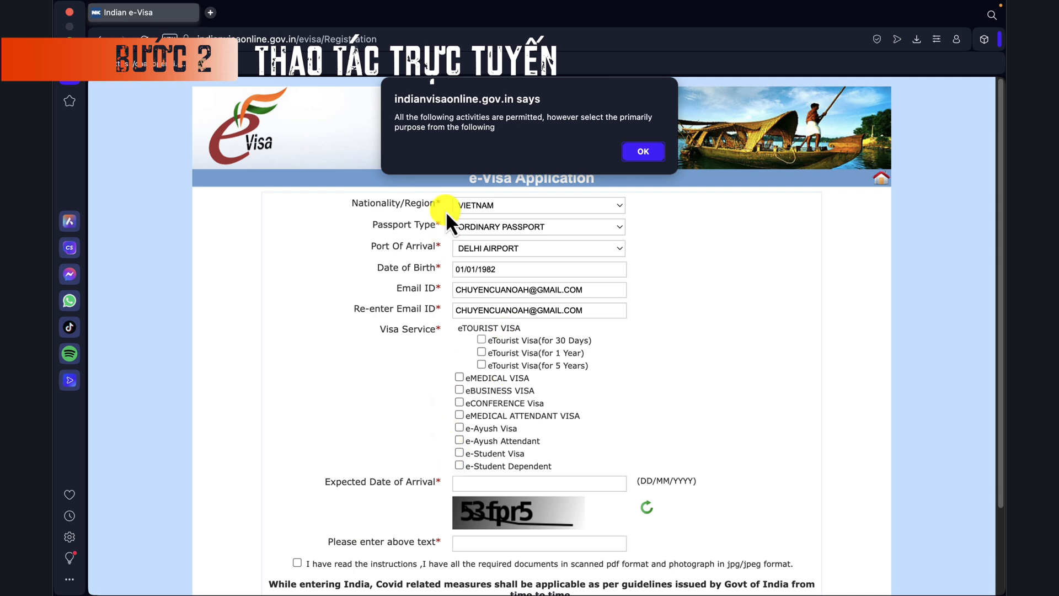
left_click(643, 153)
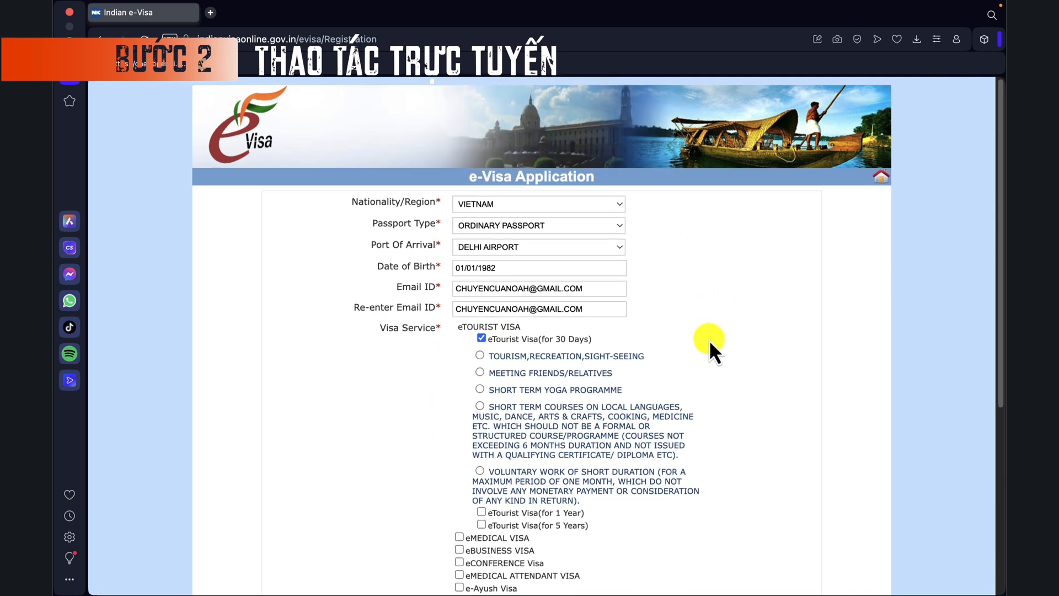
scroll(579, 339, "down", 2)
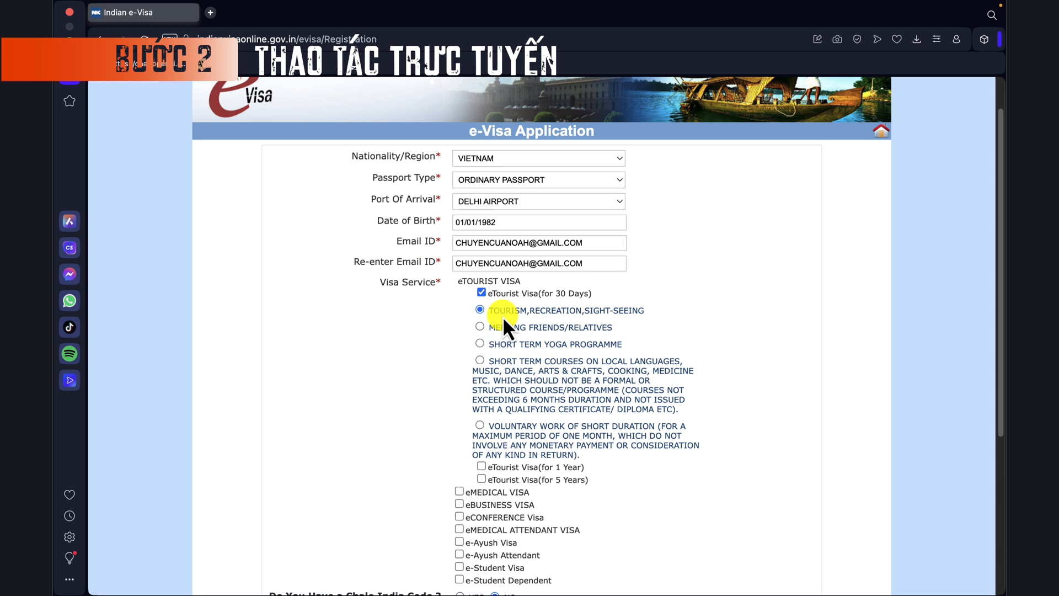
scroll(295, 362, "down", 5)
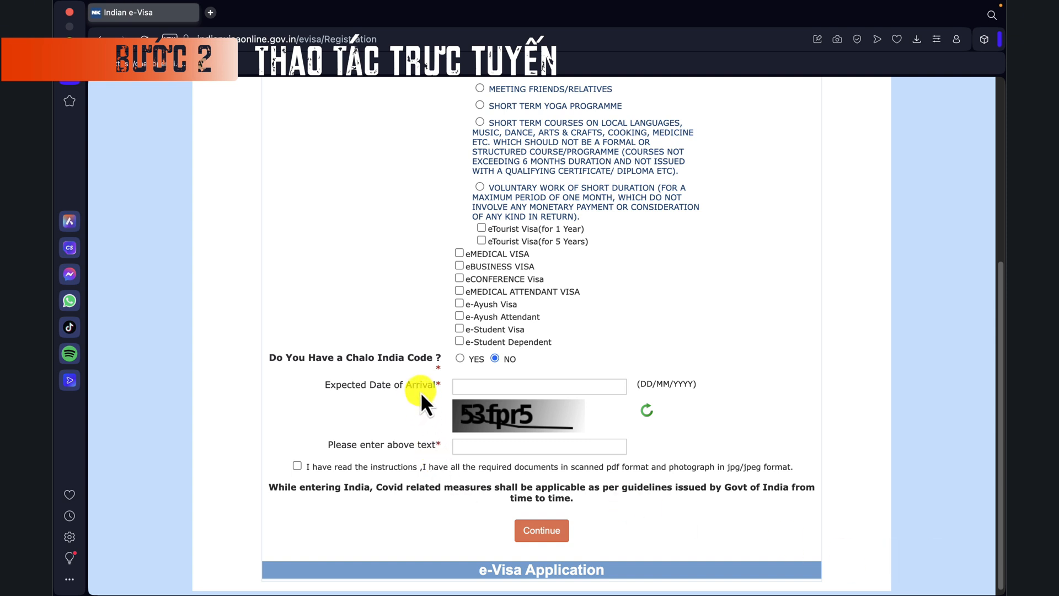
left_click(481, 388)
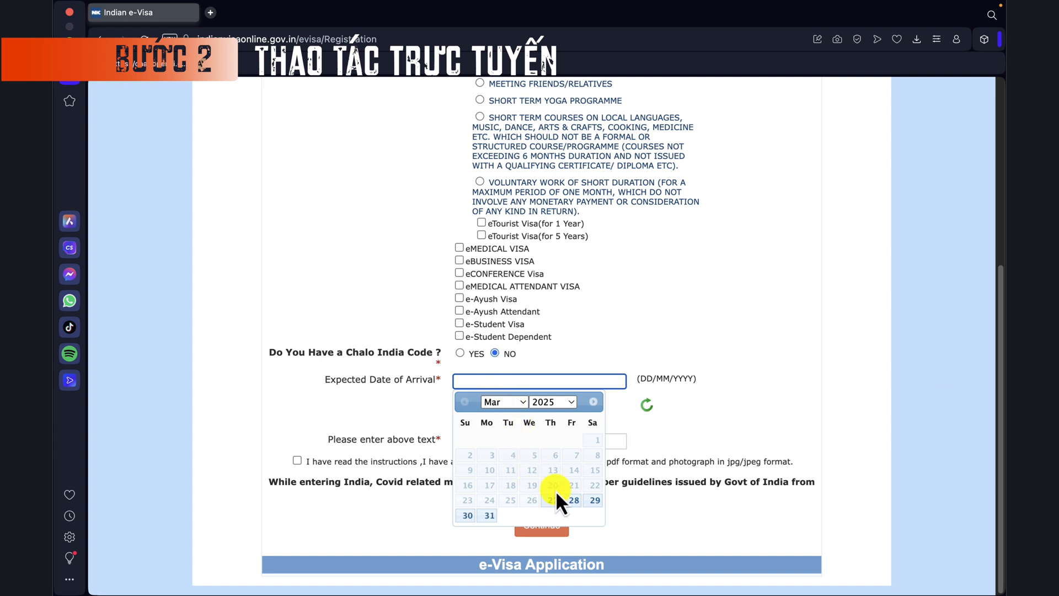
Step: Set the expected arrival date to 01/04/2025 in the calendar
left_click(571, 402)
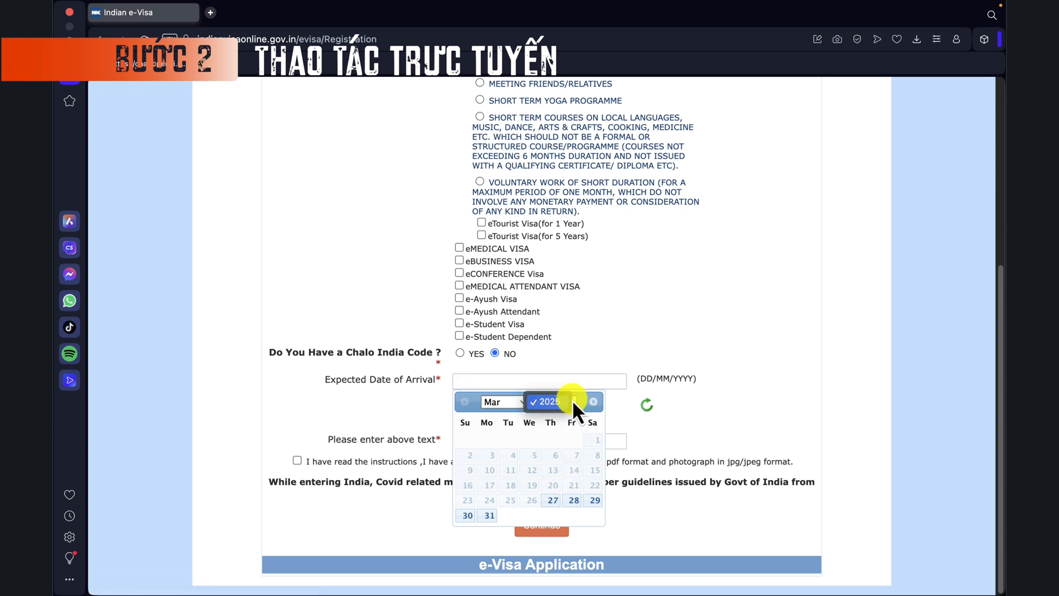
left_click(598, 402)
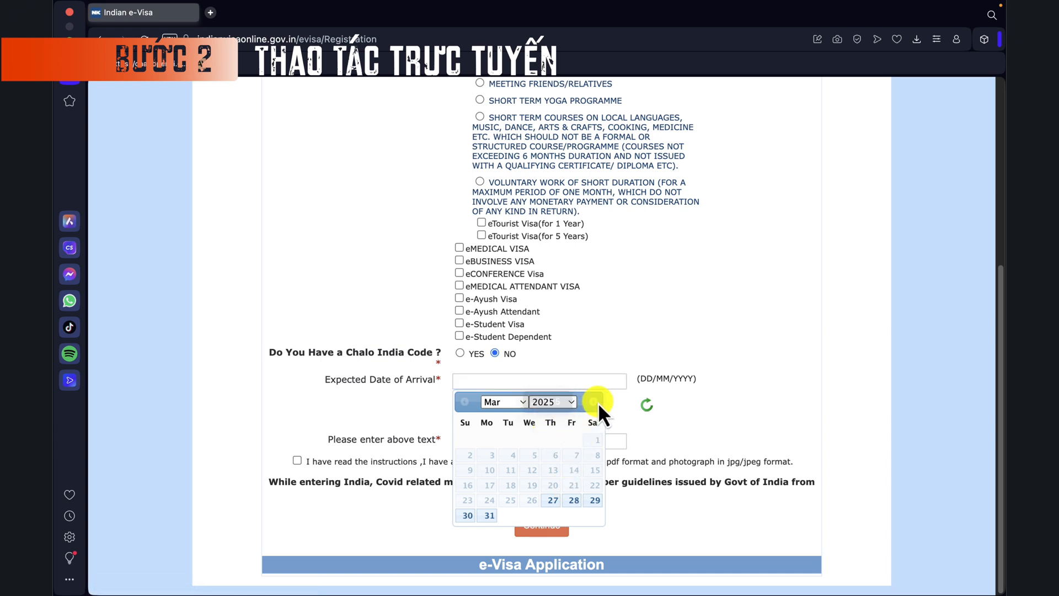
left_click(592, 402)
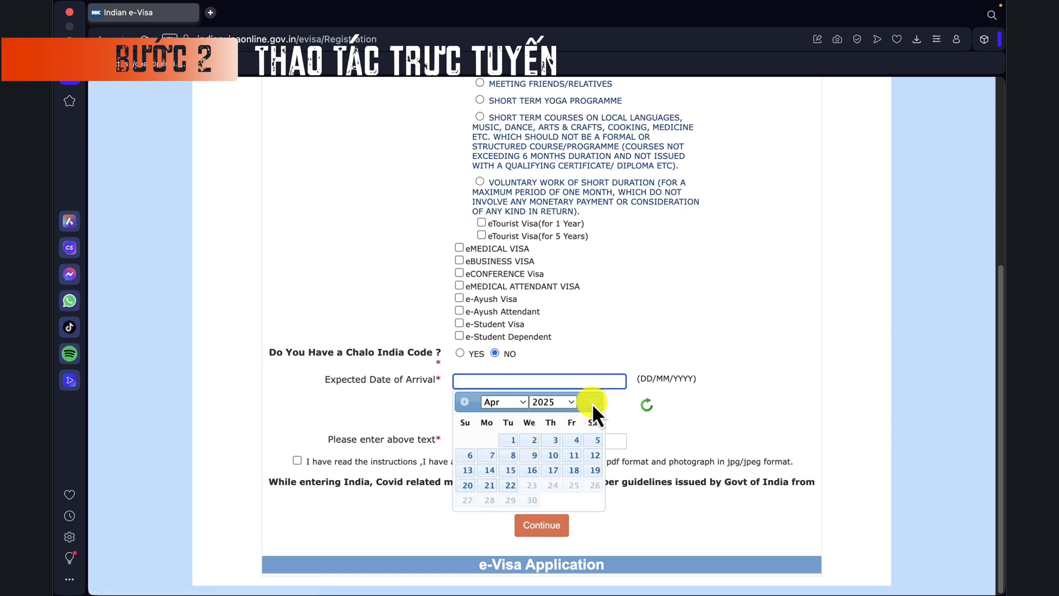
left_click(512, 439)
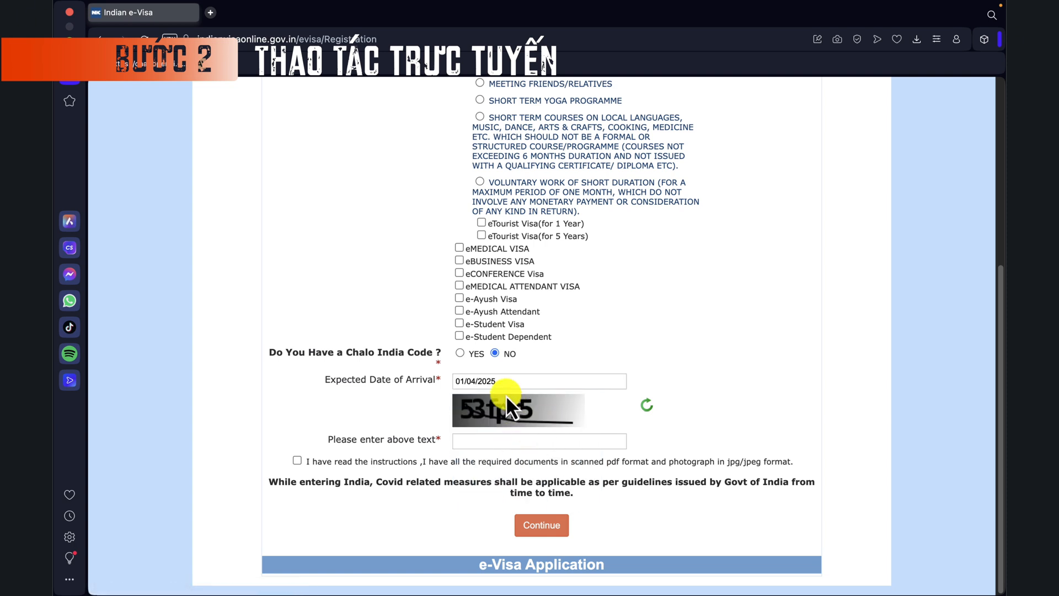
Step: Enter captcha '53fpr5', tick the instructions checkbox, and submit the registration
left_click(491, 441)
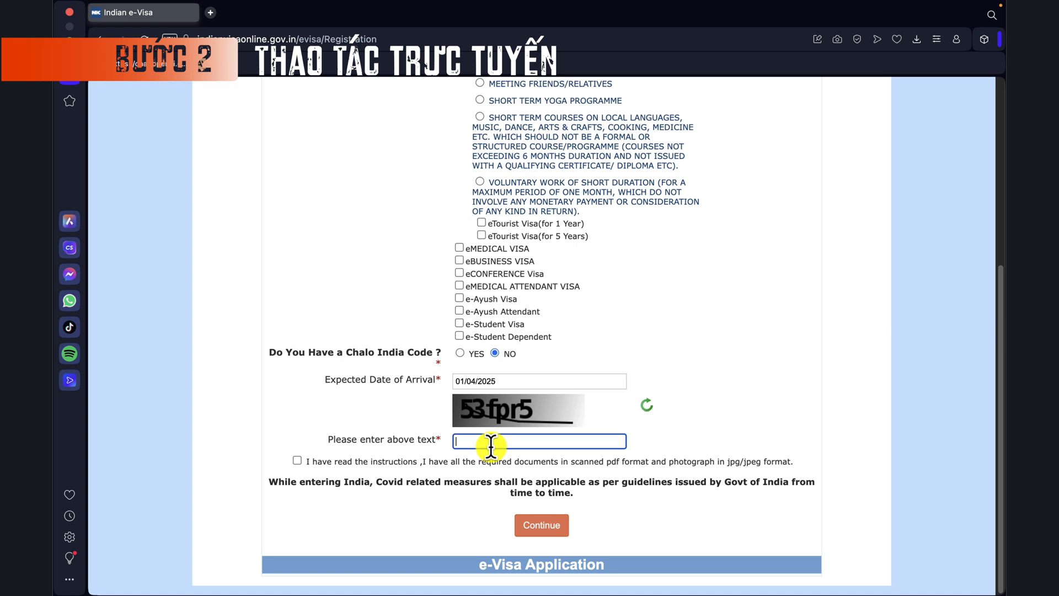
type("53fpr5")
left_click(296, 460)
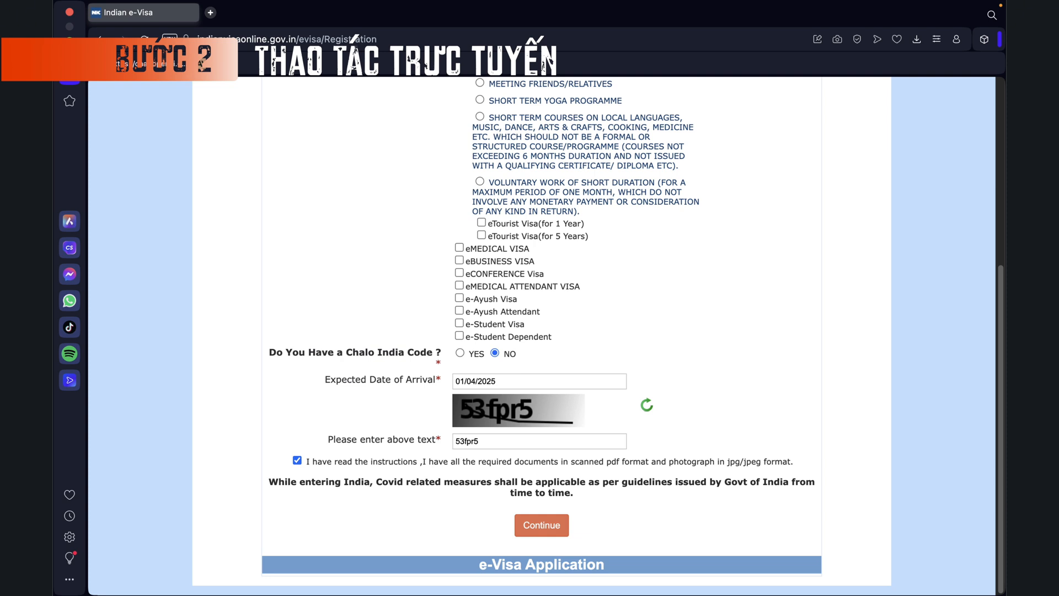
left_click(550, 528)
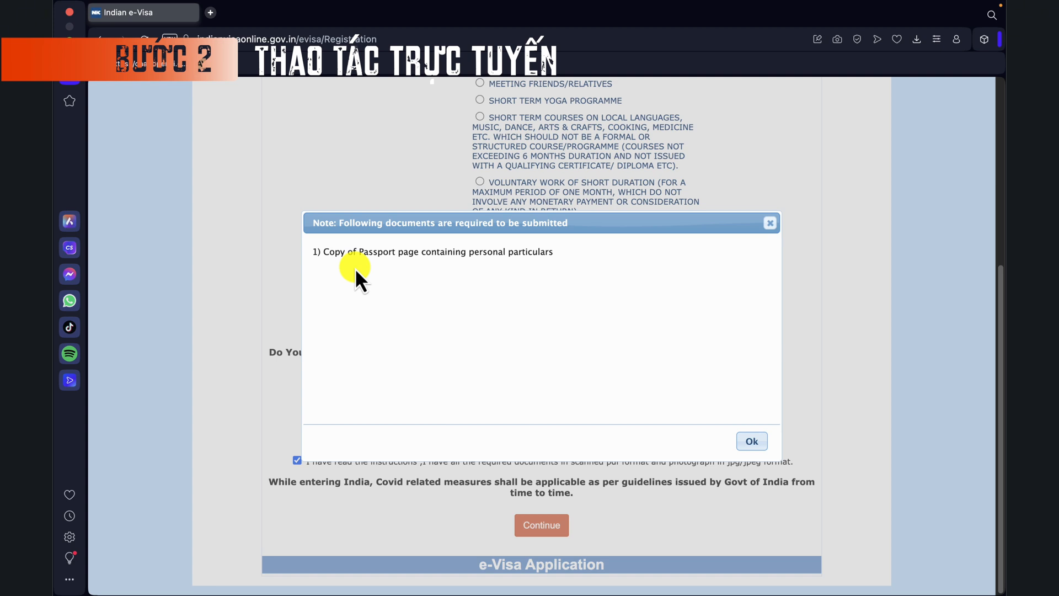
Step: Dismiss the documents note and select the Temporary Application ID on the Applicant Details Form
left_click(752, 443)
left_click(564, 521)
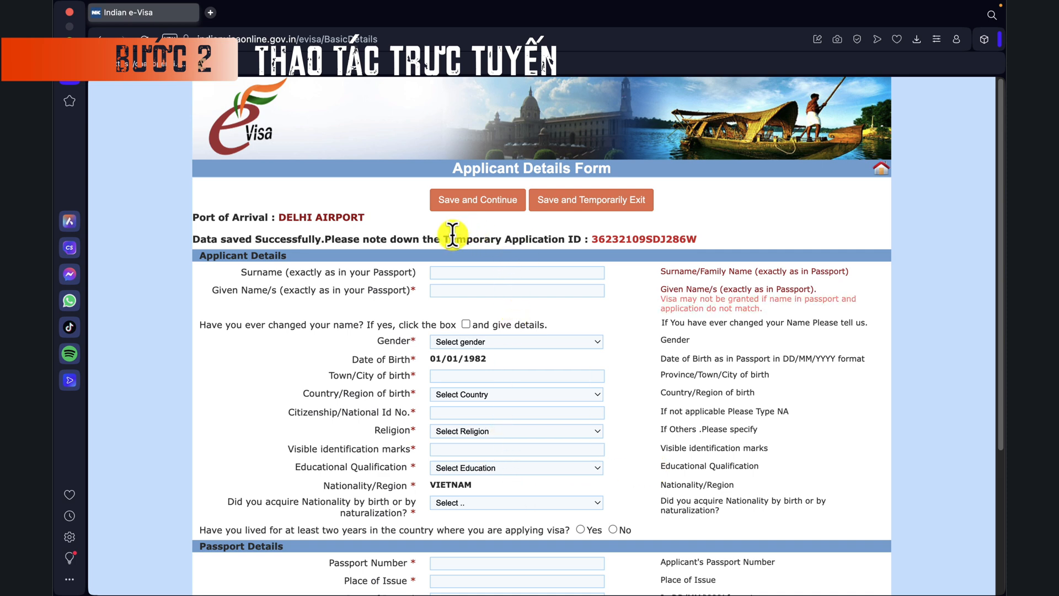
left_click_drag(444, 239, 701, 236)
left_click(590, 236)
left_click_drag(612, 240, 591, 239)
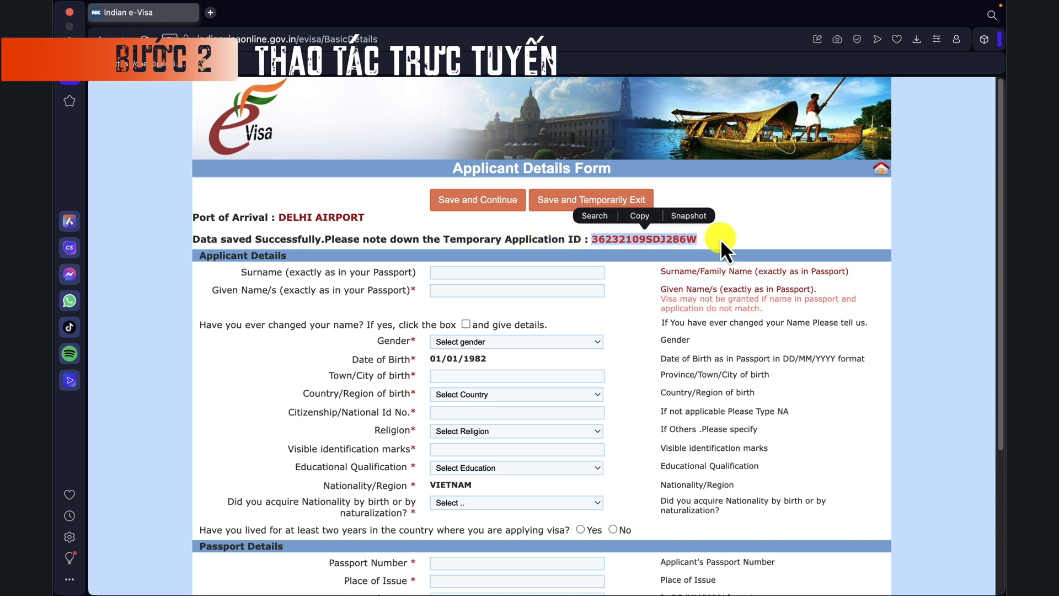
left_click(774, 223)
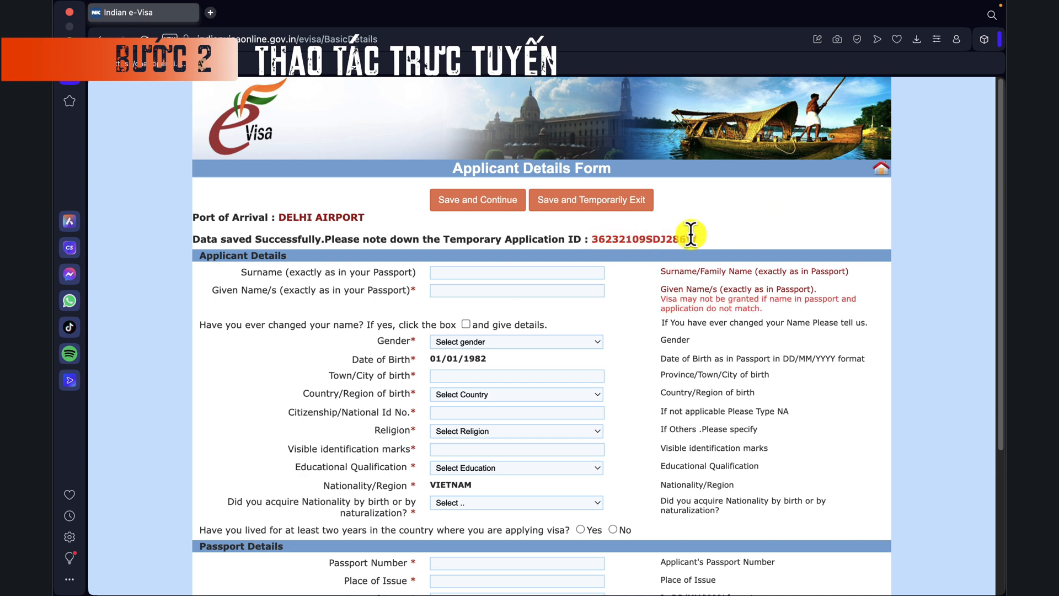
left_click_drag(699, 238, 591, 239)
left_click(776, 215)
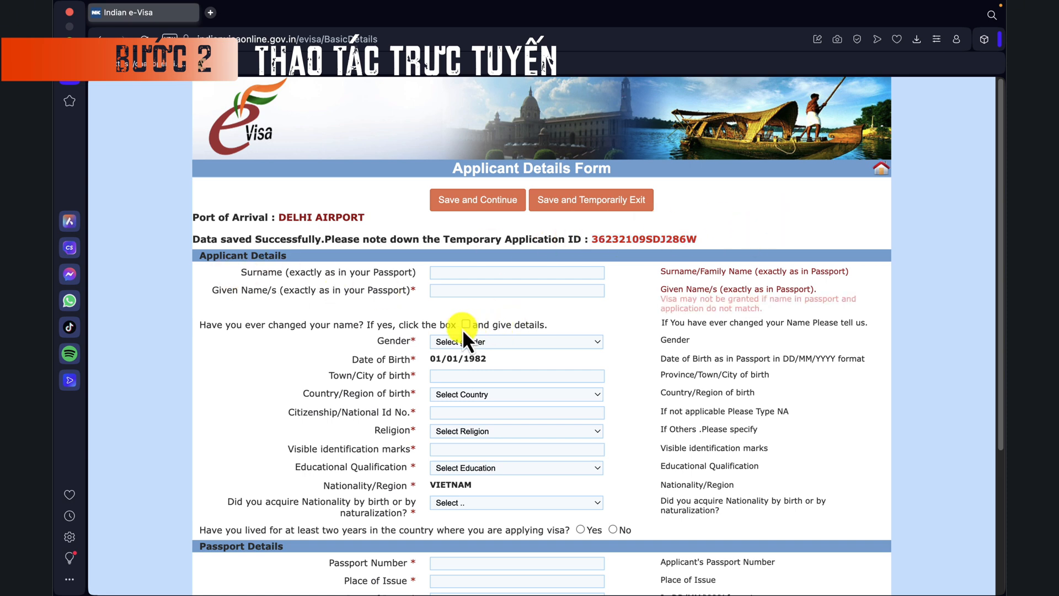
Step: Enter the applicant's surname and given name, and set gender to MALE
left_click(492, 270)
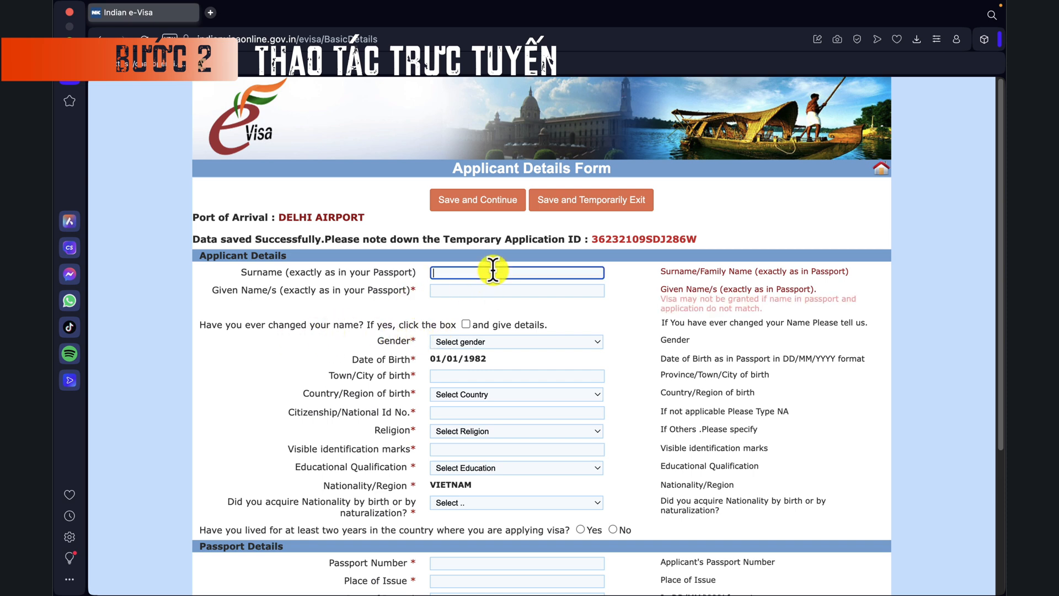
left_click(554, 291)
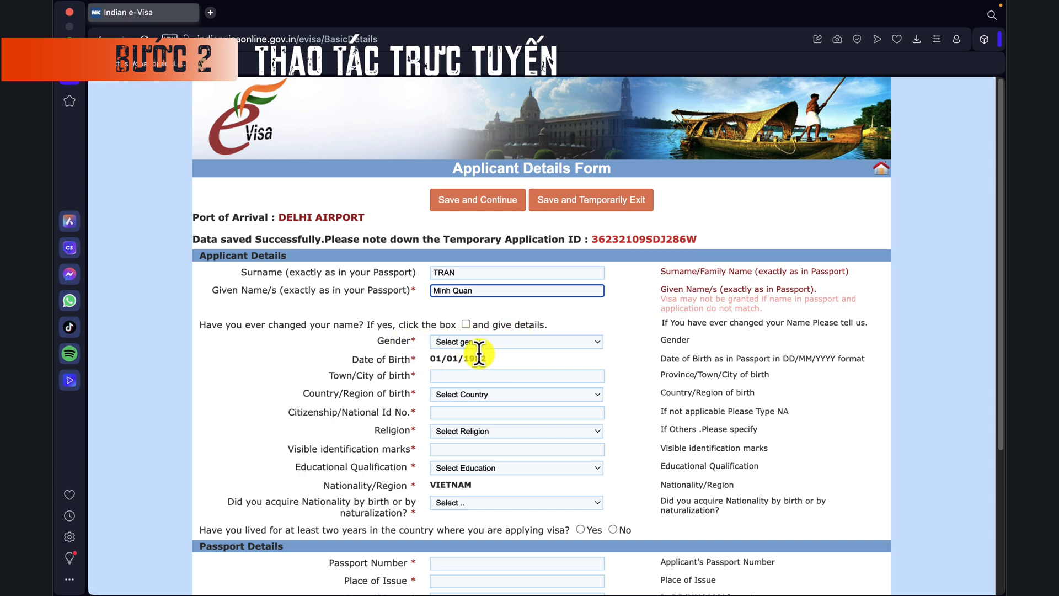
left_click(515, 343)
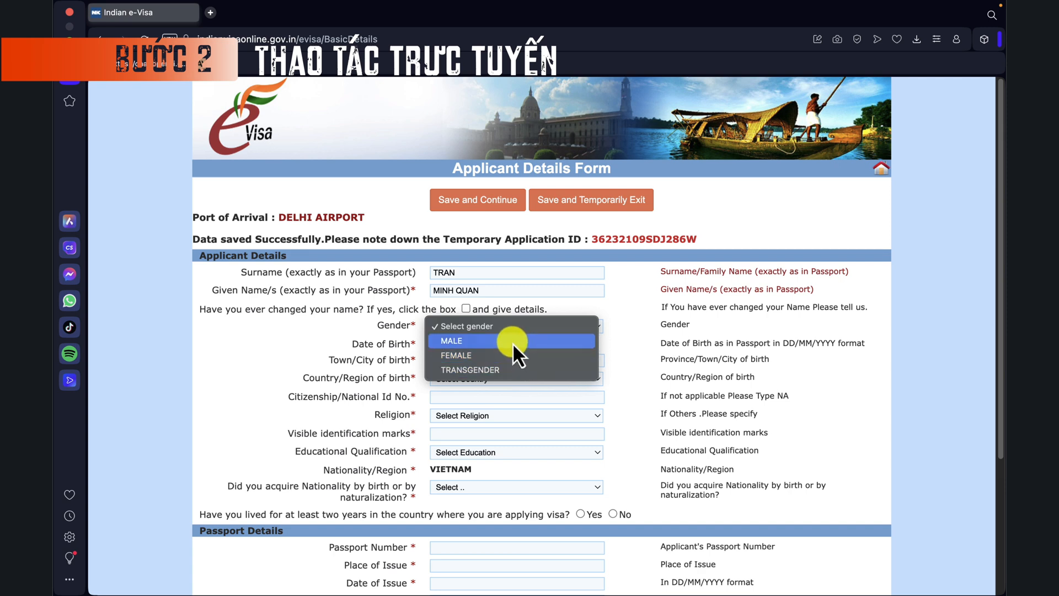
left_click(512, 342)
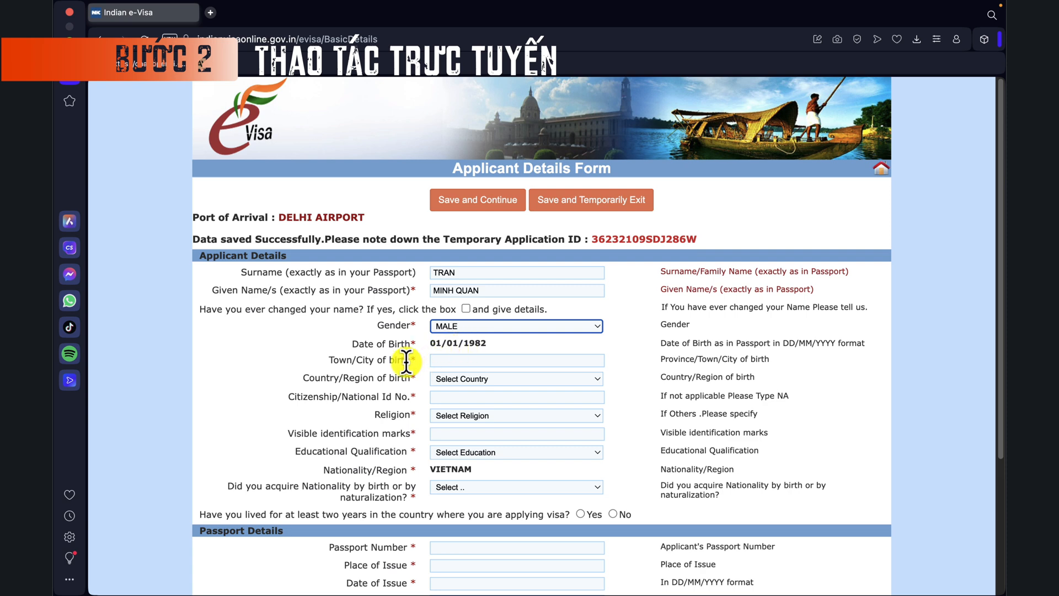
Step: Set birthplace to HA NOI, VIETNAM and enter the applicant's national ID number
left_click(450, 360)
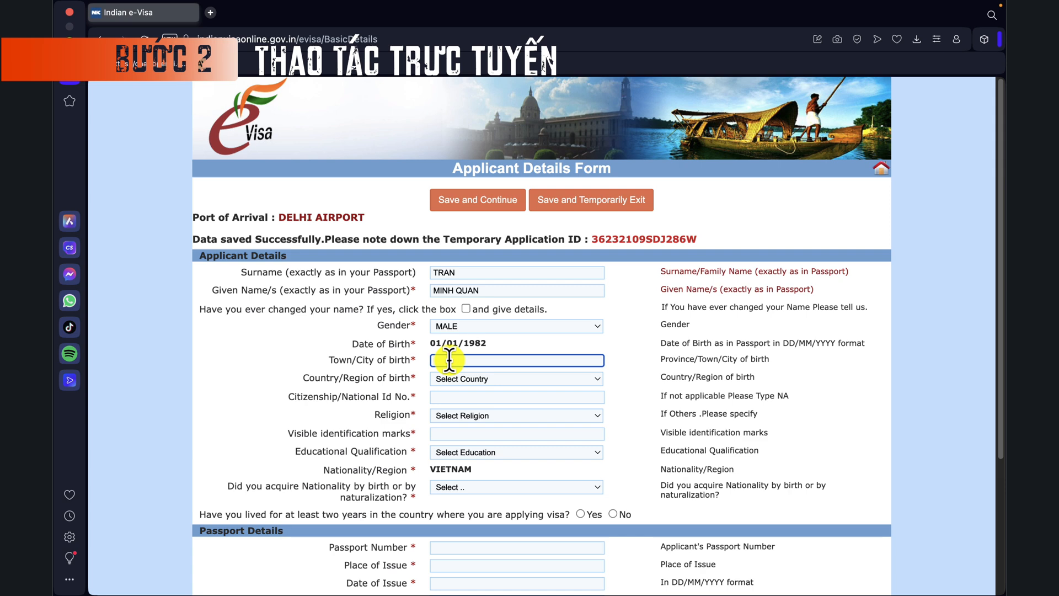
type("Ha Noi")
left_click(461, 379)
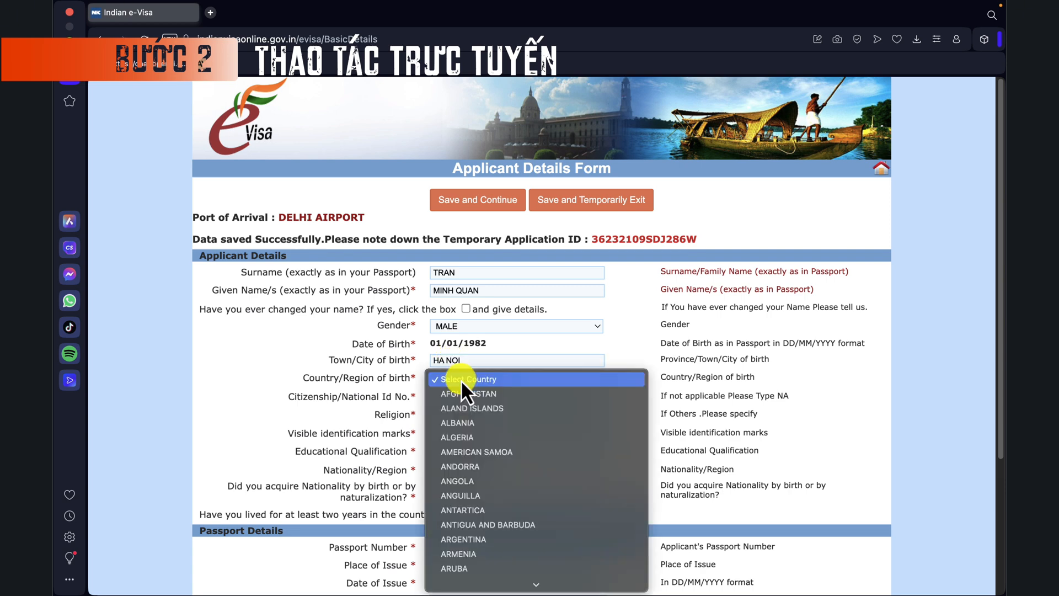
scroll(461, 387, "down", 20)
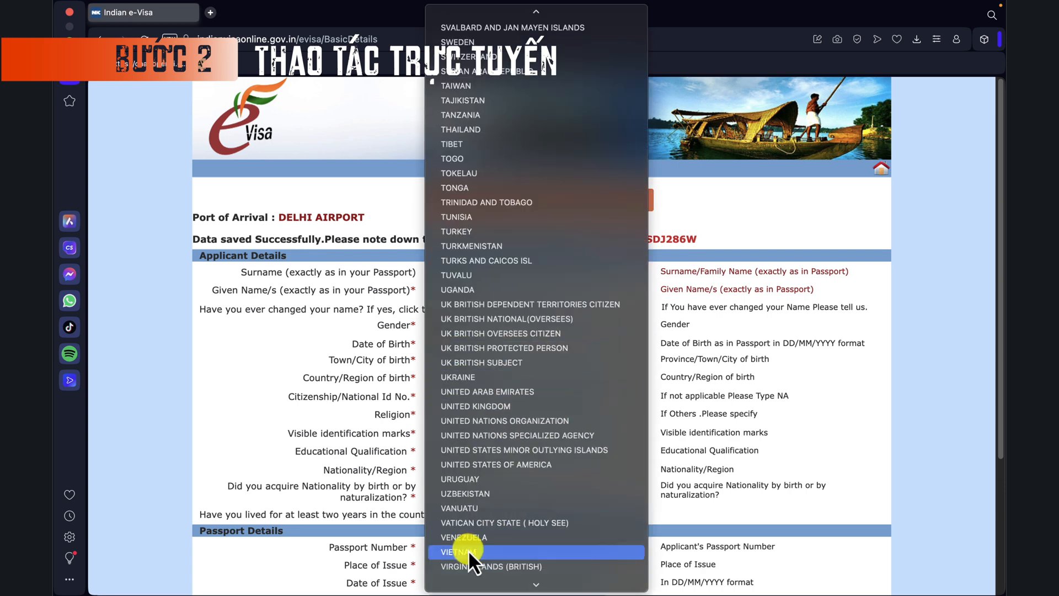
left_click(468, 552)
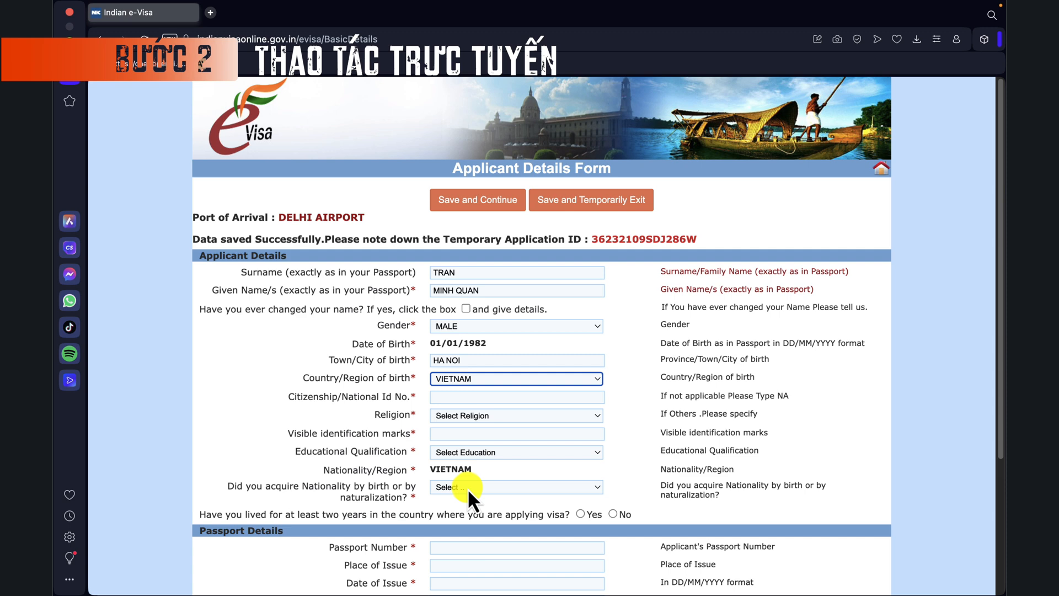
left_click(462, 395)
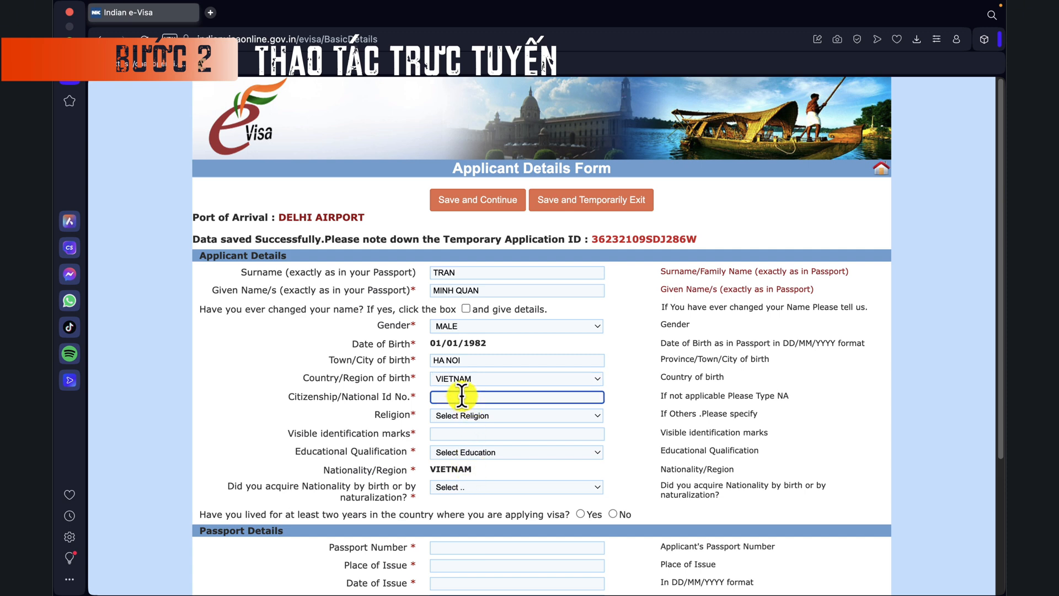
Step: Set religion to OTHERS specified as 'No Relig', and visible marks to 'No'
left_click(465, 416)
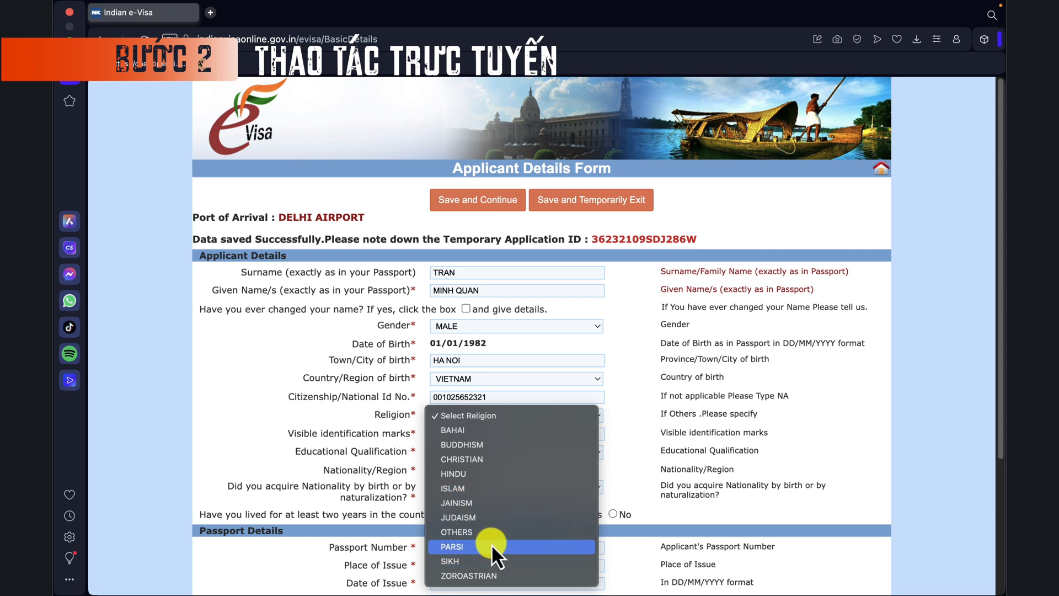
left_click(467, 535)
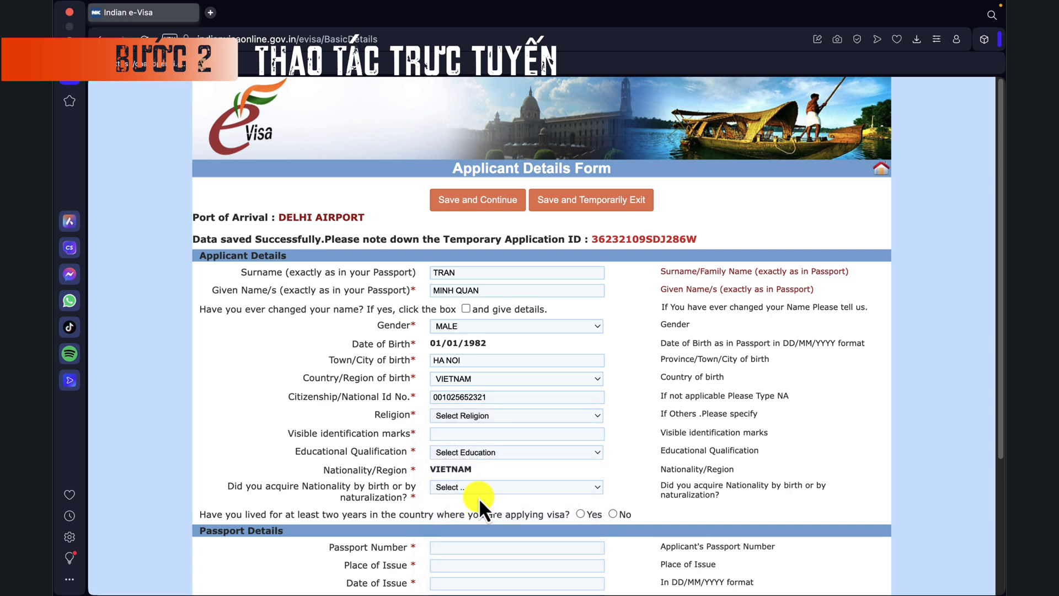
left_click(468, 430)
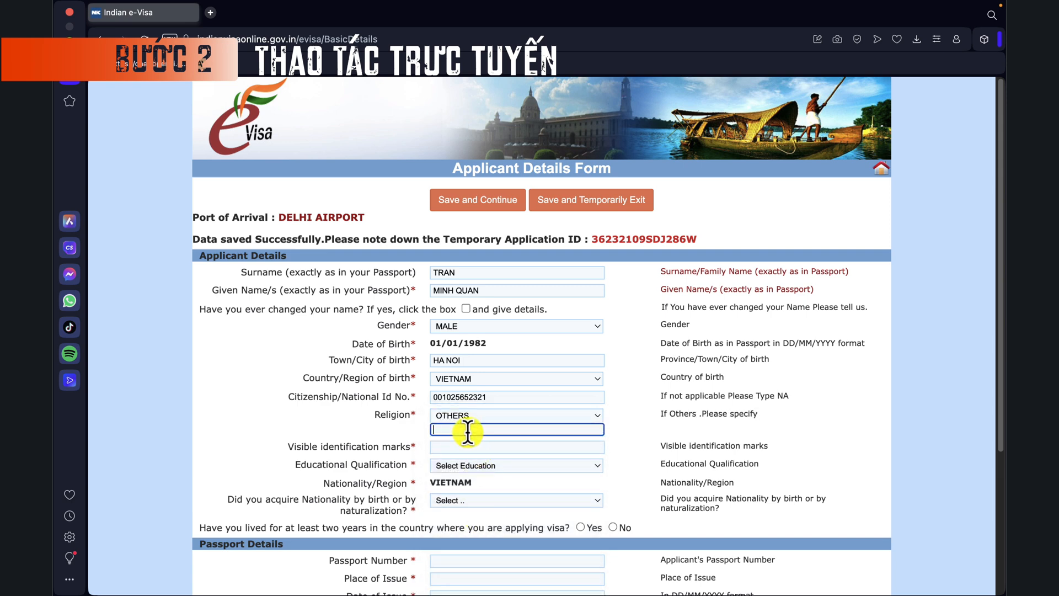
type("No Religion")
left_click(375, 437)
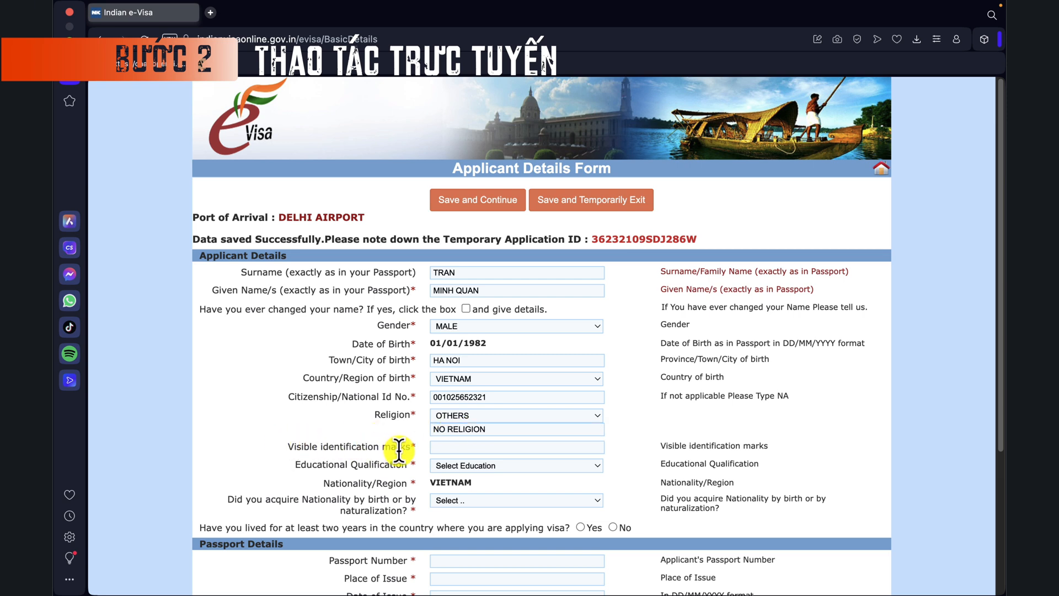
left_click(459, 446)
type("N")
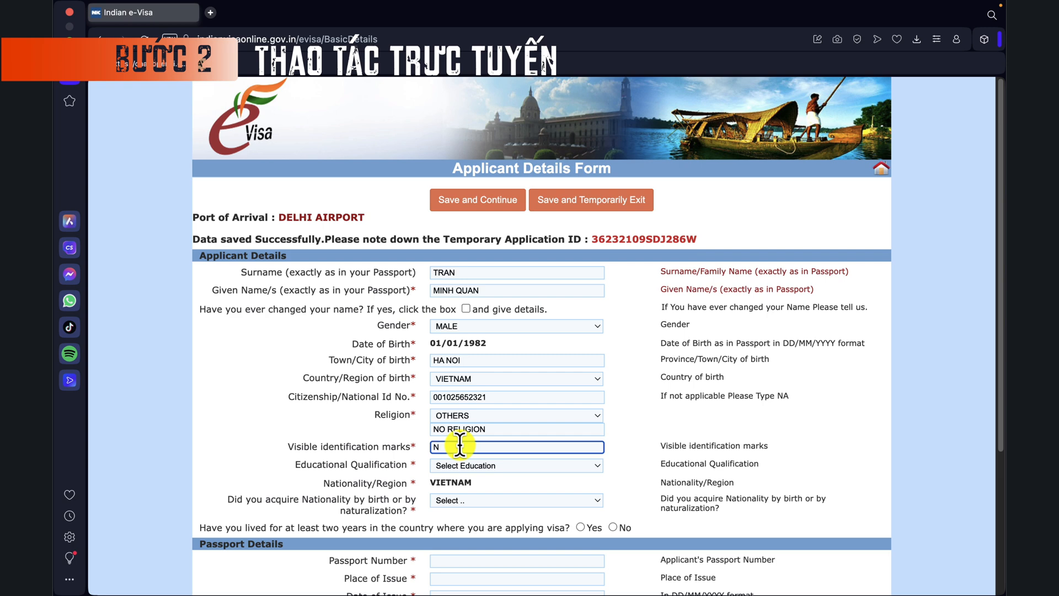
type("o")
Step: Choose GRADUATE education and nationality acquired By Birth
left_click(472, 469)
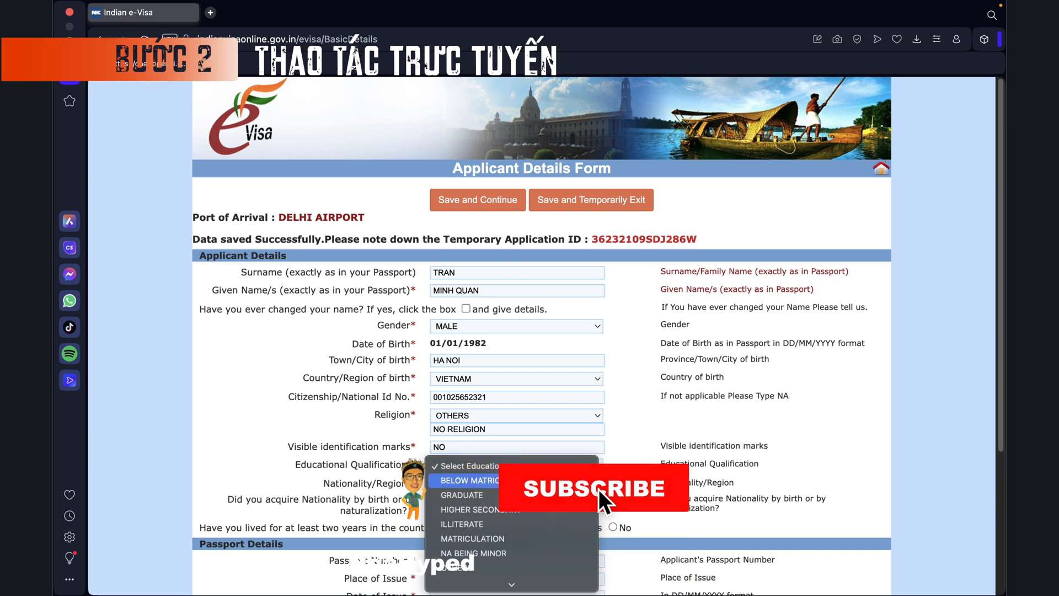
left_click(482, 496)
scroll(576, 441, "down", 3)
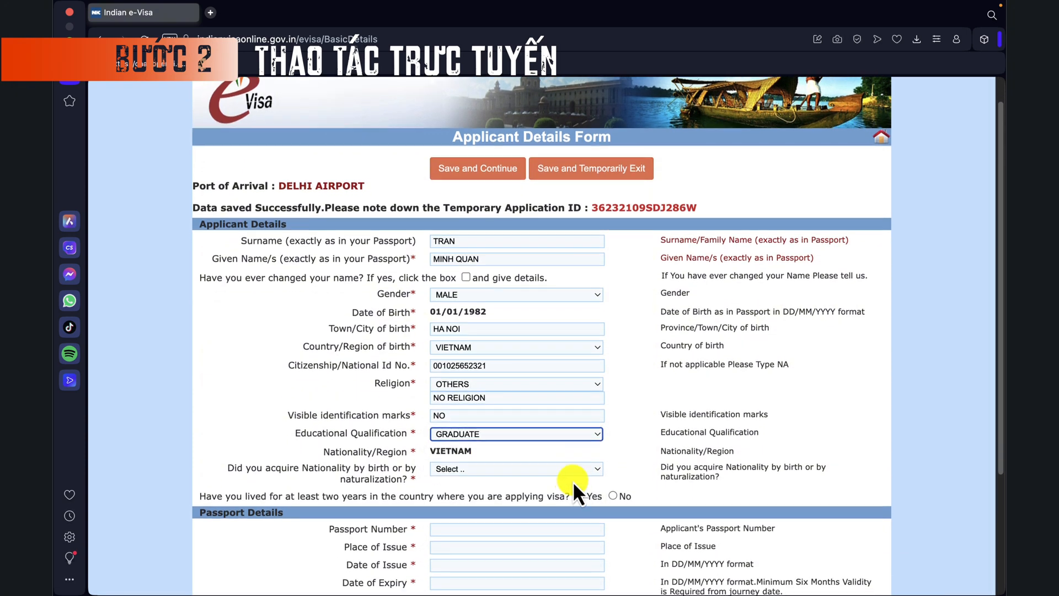
scroll(458, 474, "down", 2)
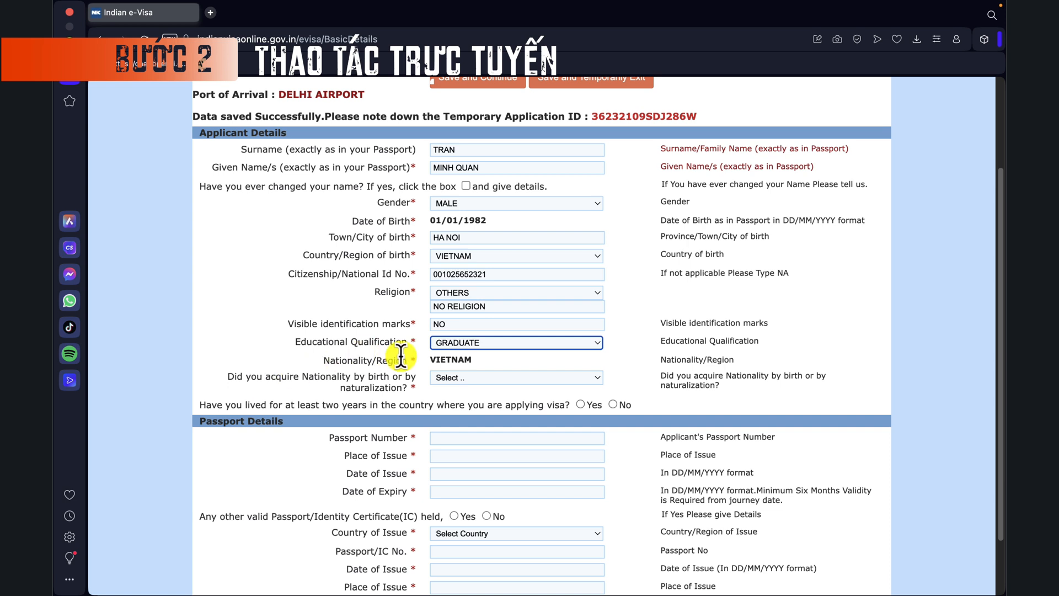
left_click(458, 376)
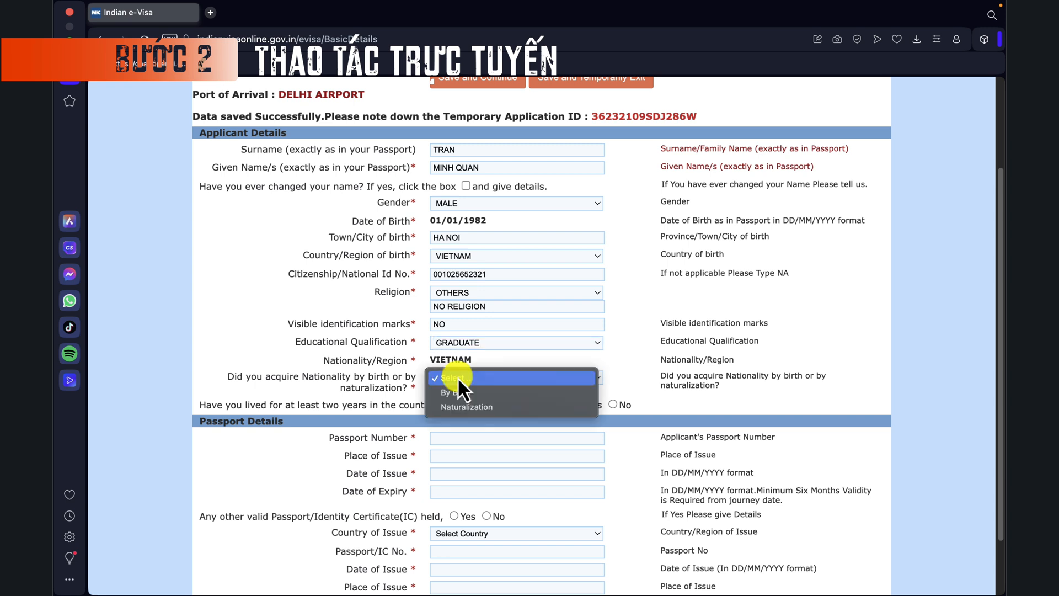
left_click(458, 395)
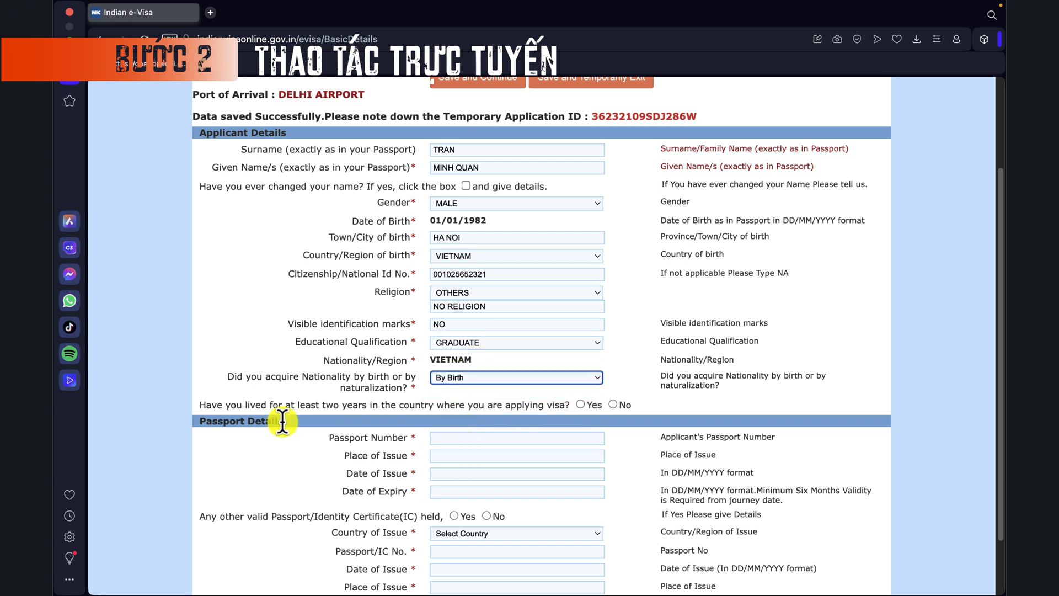
left_click(250, 404)
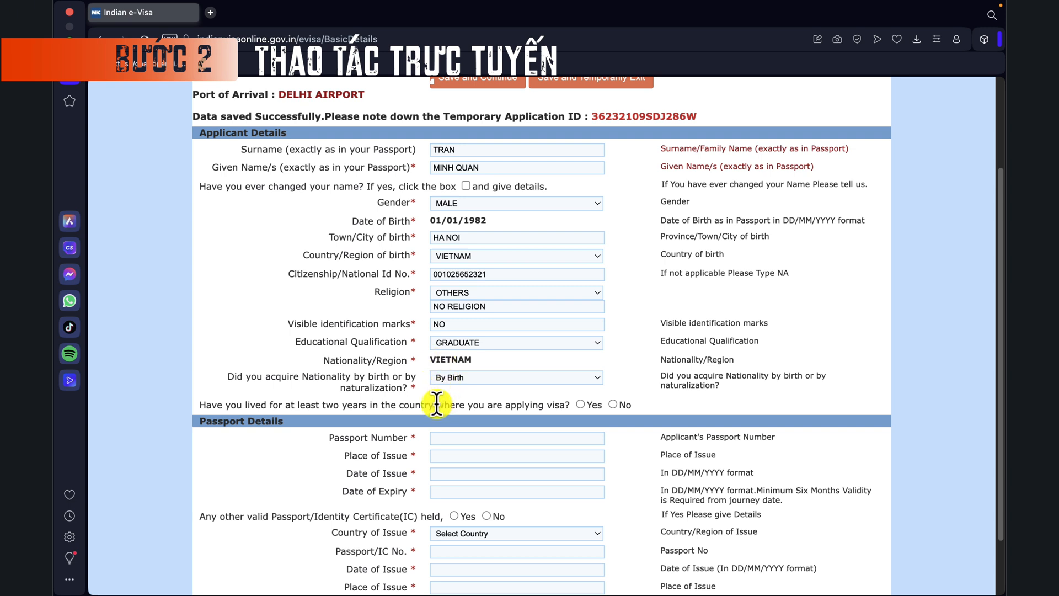
Step: Answer Yes to two-year residence, enter the passport number and place of issue Vietnam
left_click(581, 405)
scroll(447, 455, "down", 2)
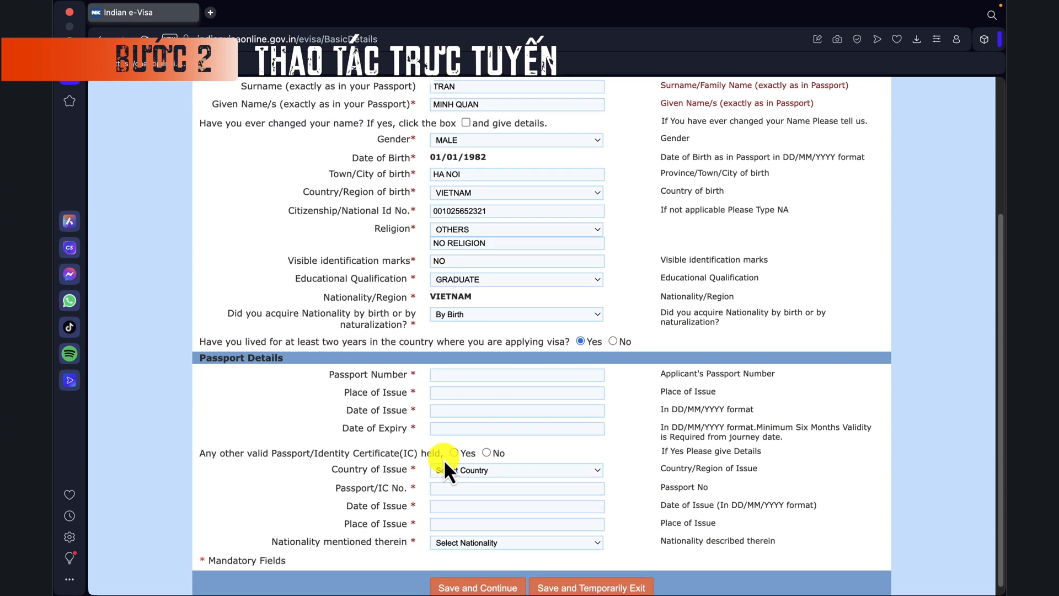
left_click(490, 367)
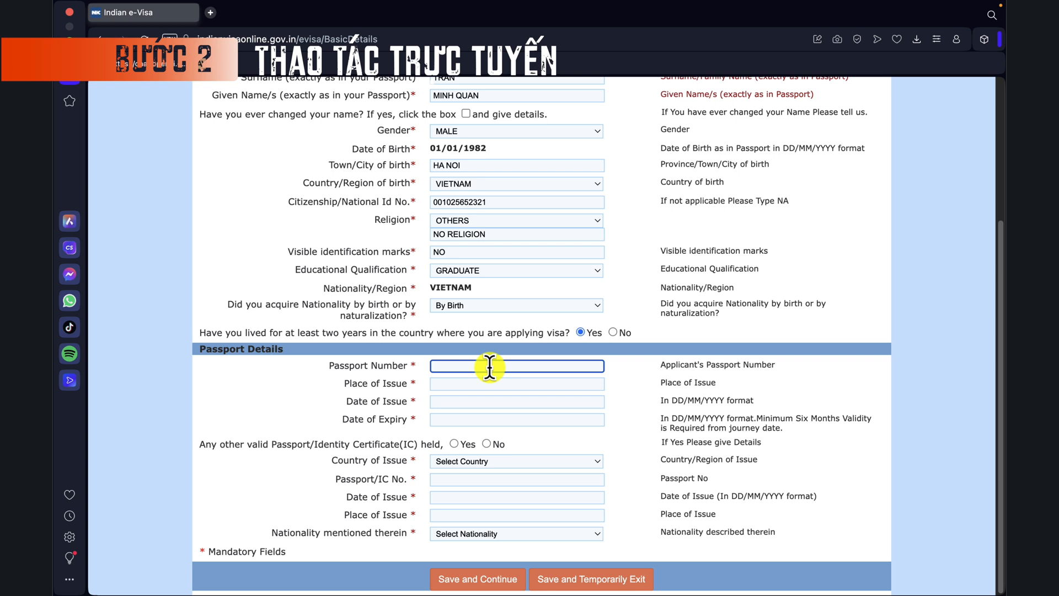
left_click(453, 384)
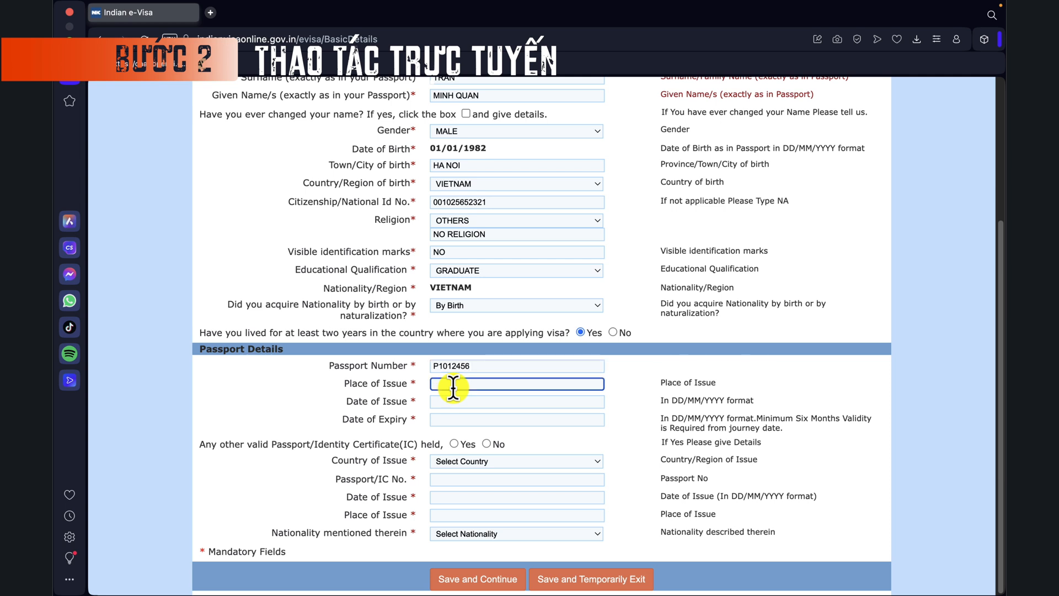
type("Vietnam")
Step: Set the passport issue date to 01/01/2025
left_click(458, 402)
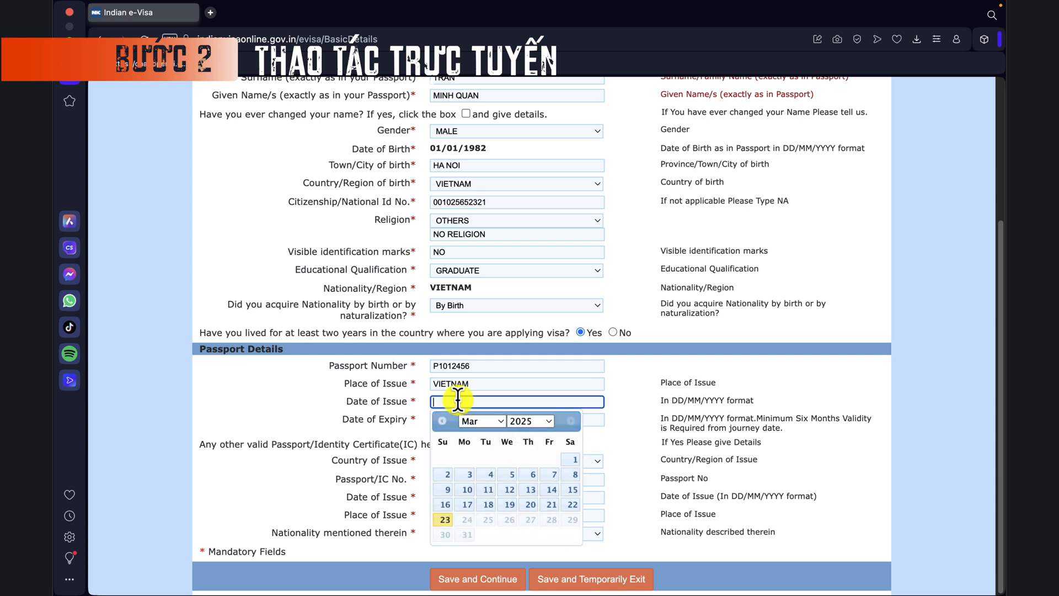
left_click(507, 422)
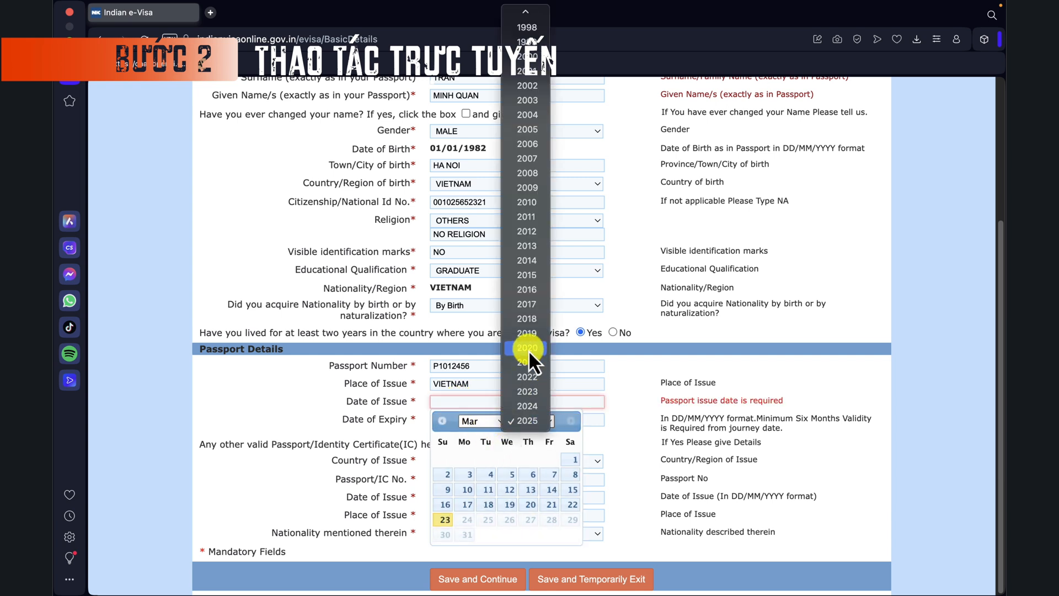
left_click(524, 421)
left_click(505, 422)
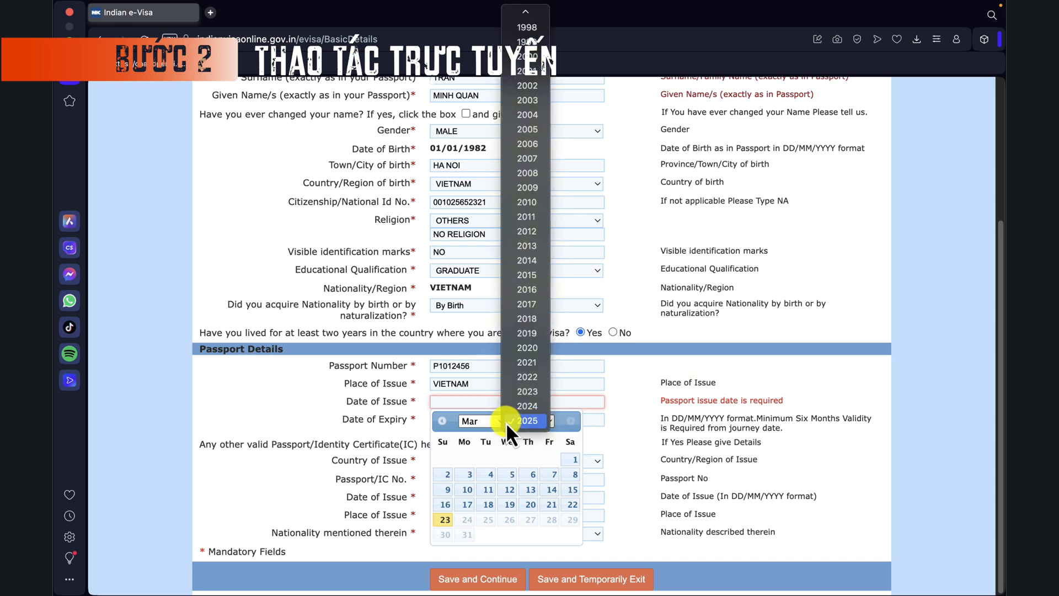
left_click(508, 425)
left_click(496, 422)
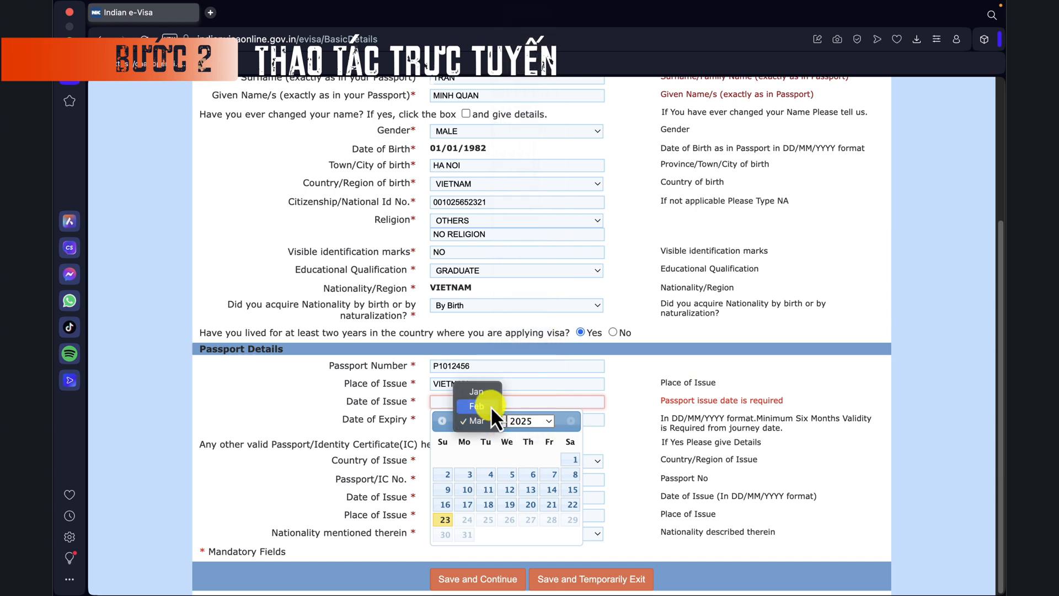
left_click(484, 389)
left_click(515, 461)
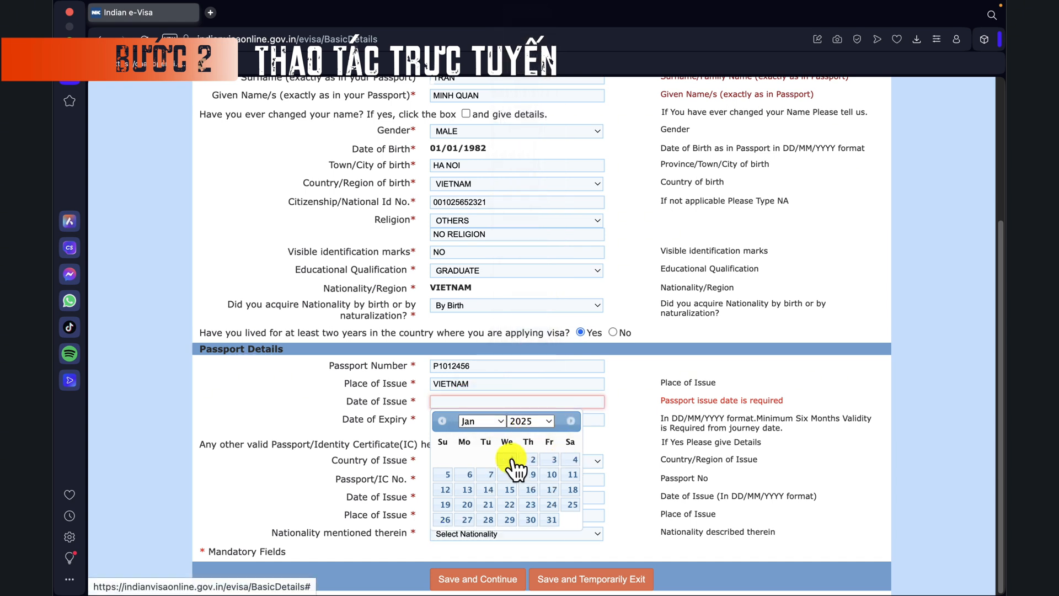
Step: Set the passport expiry date to 01/01/2035 and answer No to another passport/IC
left_click(457, 419)
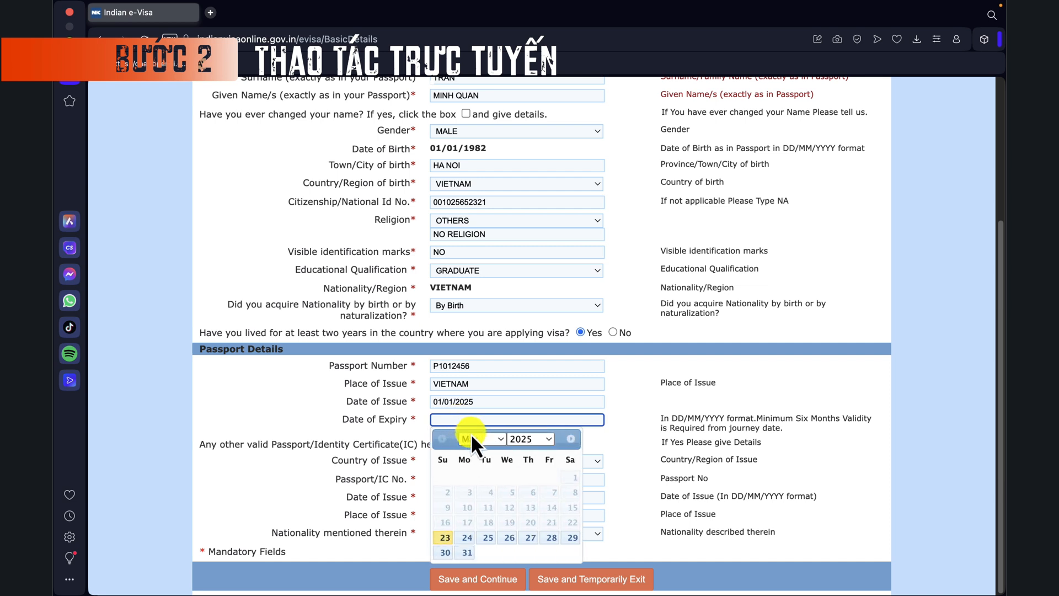
left_click(524, 440)
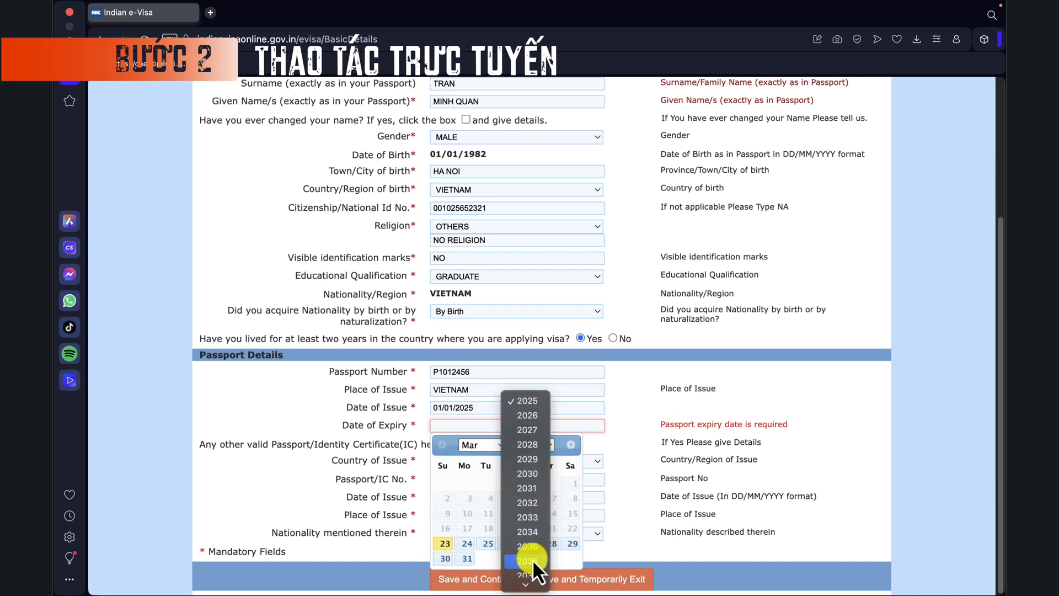
left_click(529, 546)
left_click(496, 445)
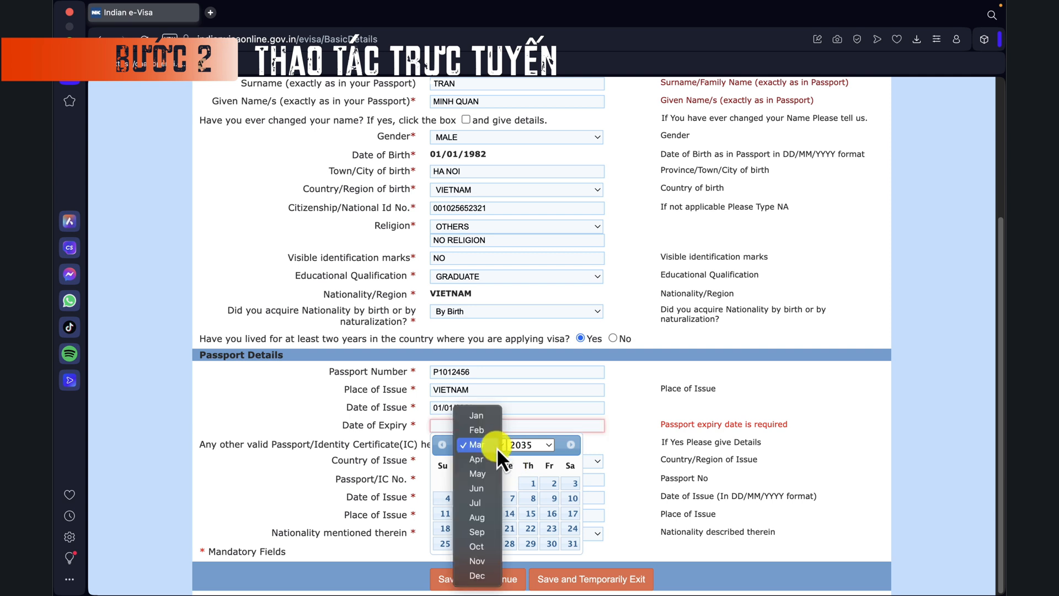
left_click(486, 414)
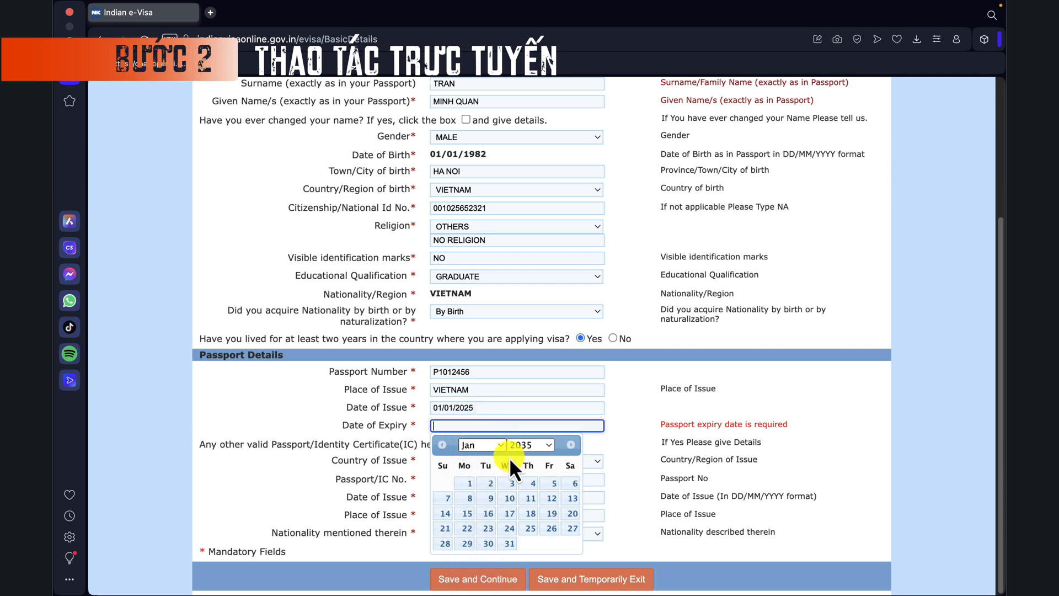
left_click(469, 483)
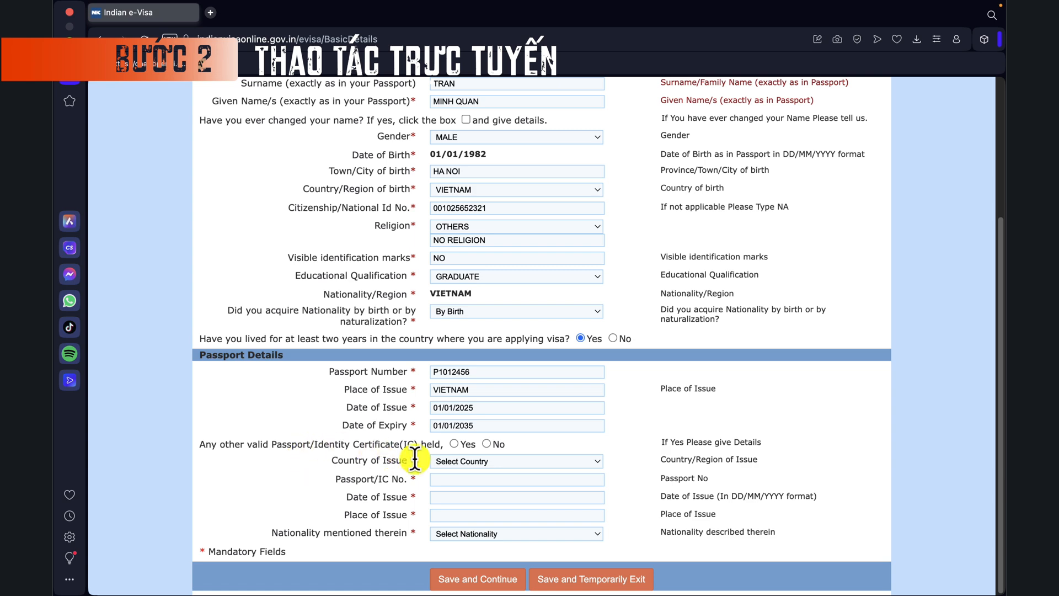
left_click(486, 444)
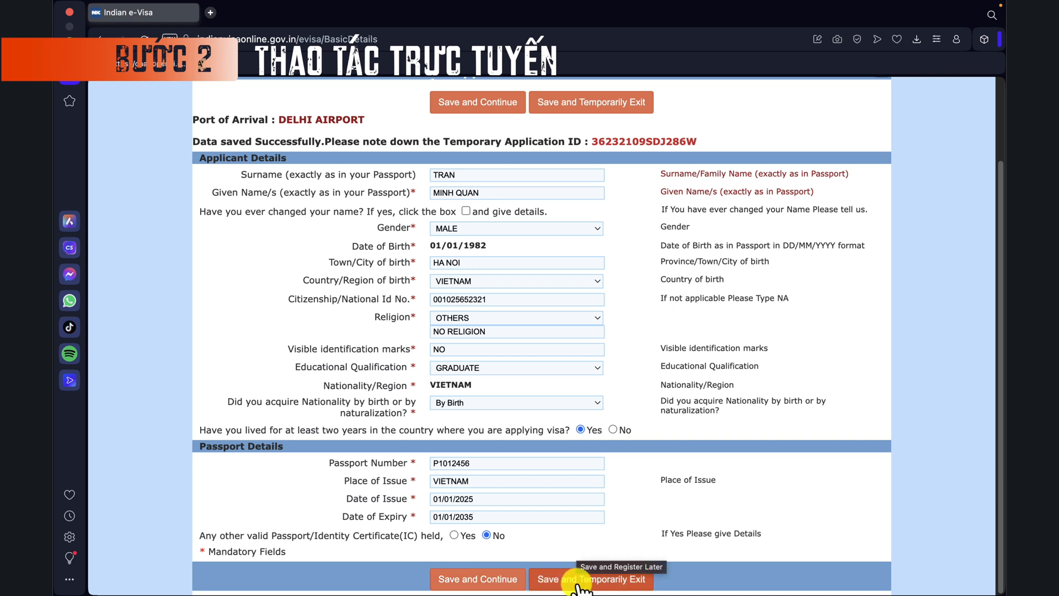
left_click(458, 584)
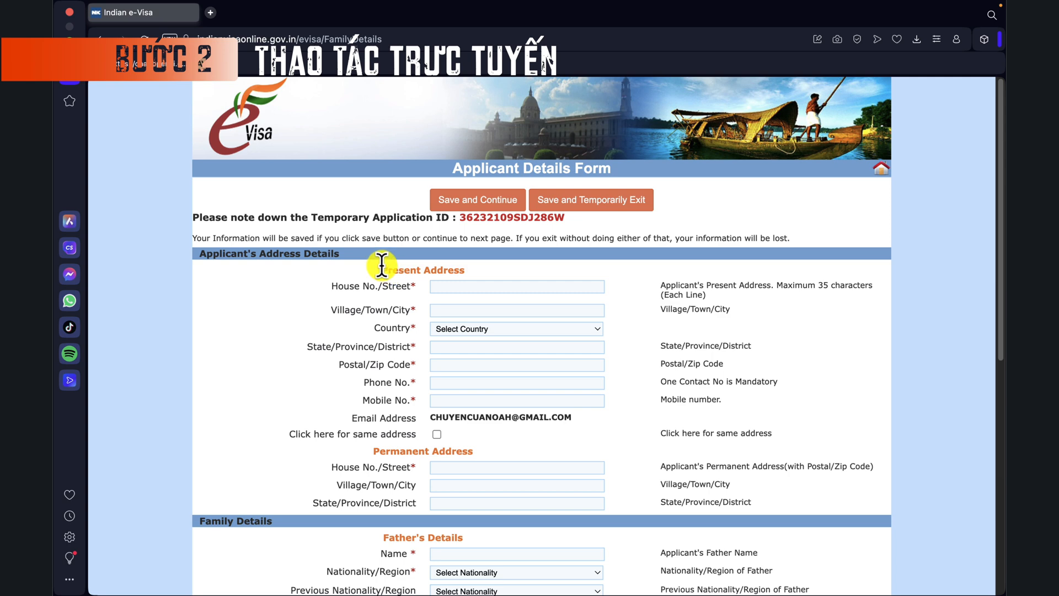
left_click_drag(384, 269, 474, 267)
left_click(462, 287)
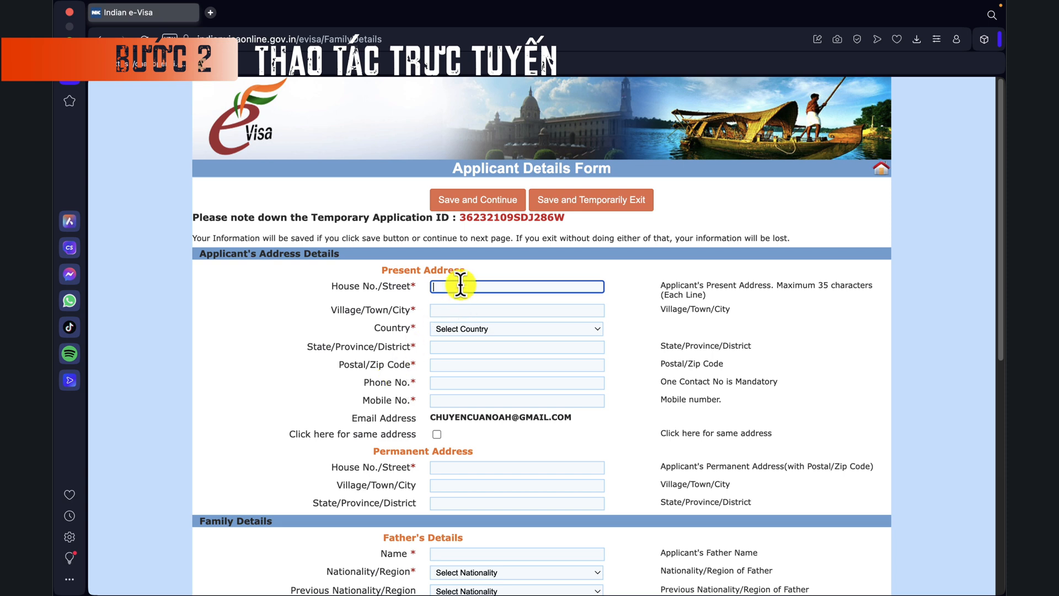
left_click(563, 310)
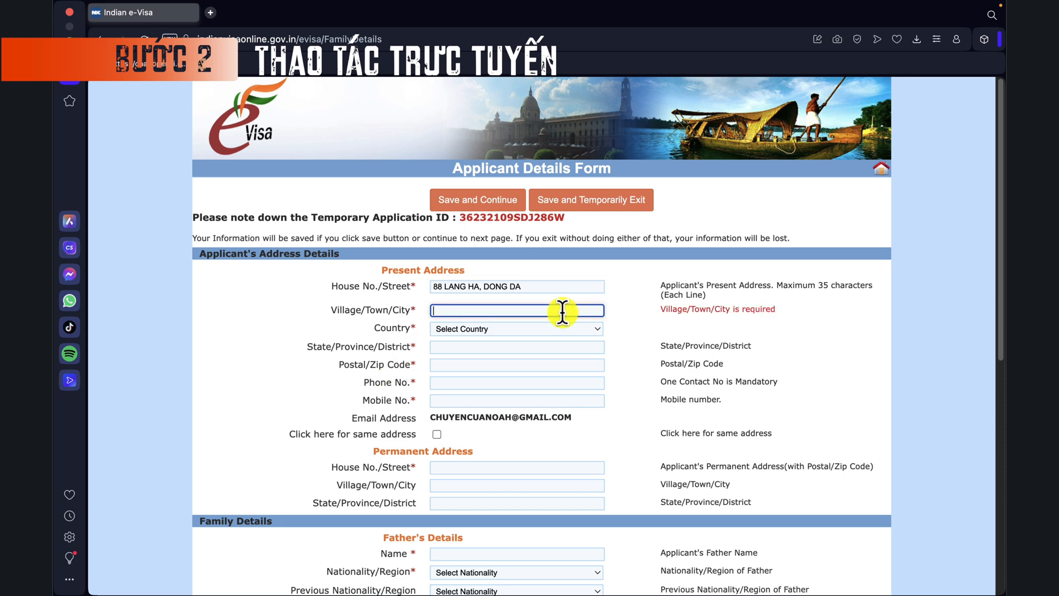
type("Hanoi")
left_click(486, 349)
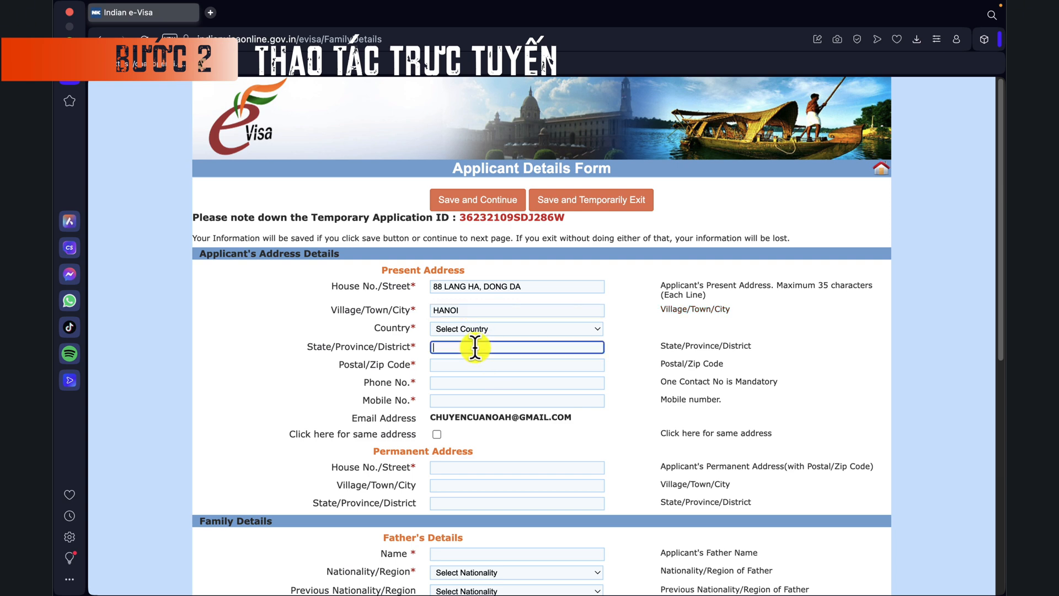
type("Hanoi")
Step: Choose VIETNAM as the present address country and select the postal code field
left_click(527, 333)
scroll(530, 464, "down", 3)
scroll(528, 489, "down", 10)
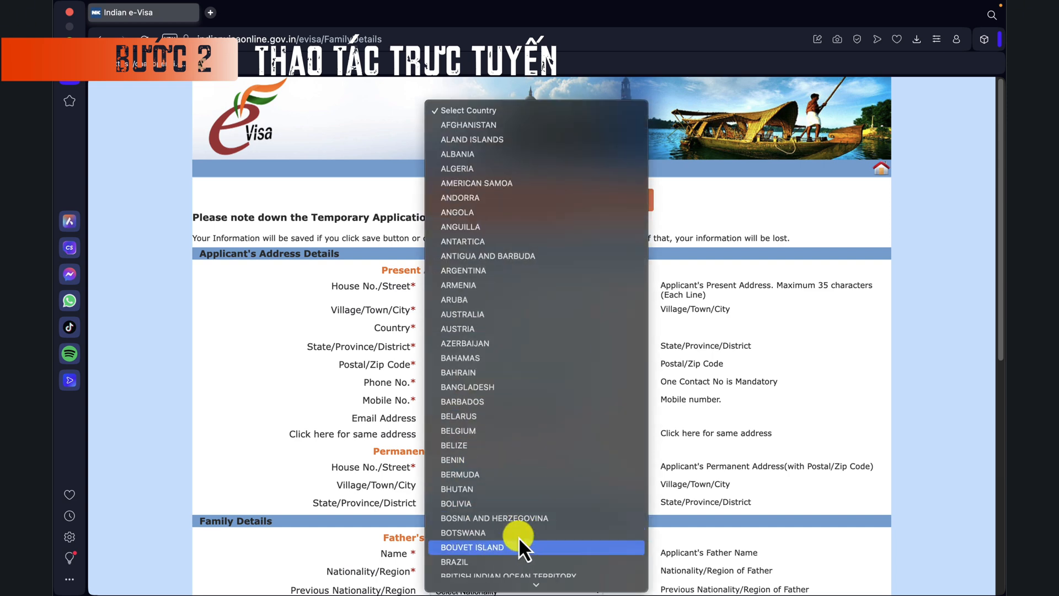
left_click(482, 465)
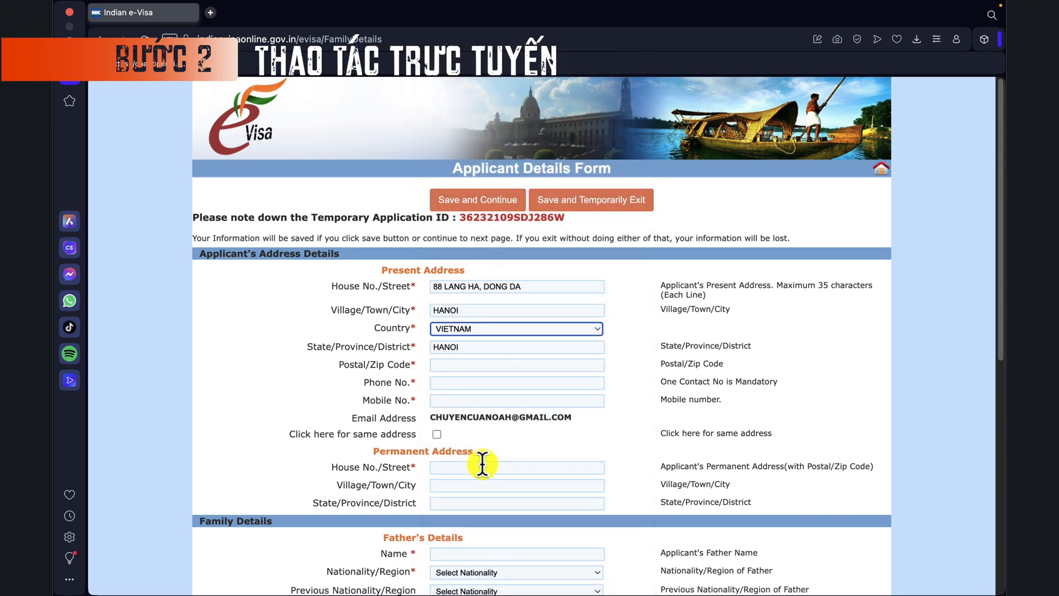
left_click(513, 364)
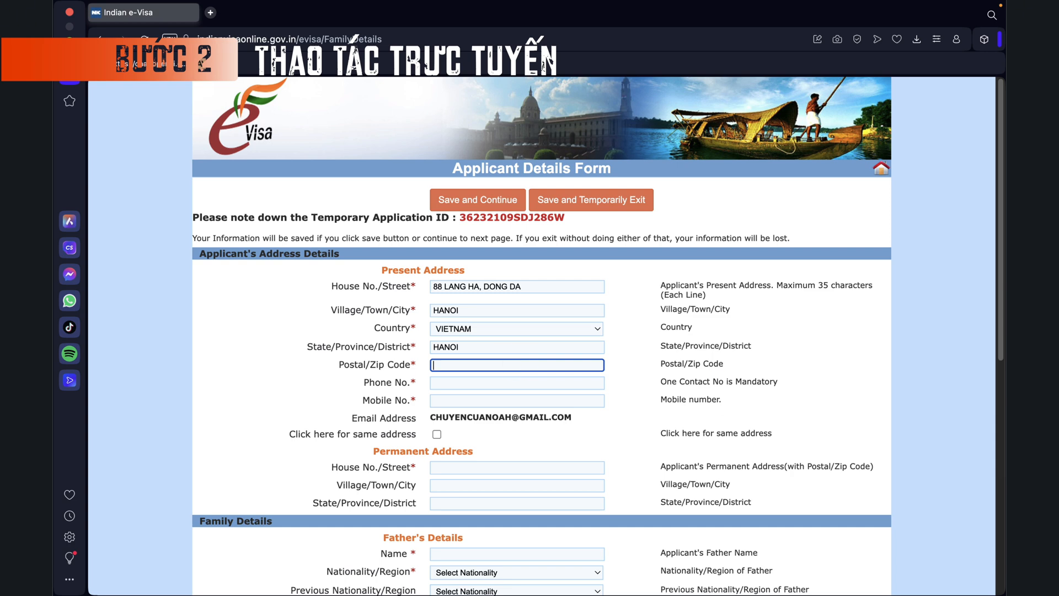
Step: Start a new browser tab with the mabuuchinh.vn address for a postal code lookup
key("super+Tab")
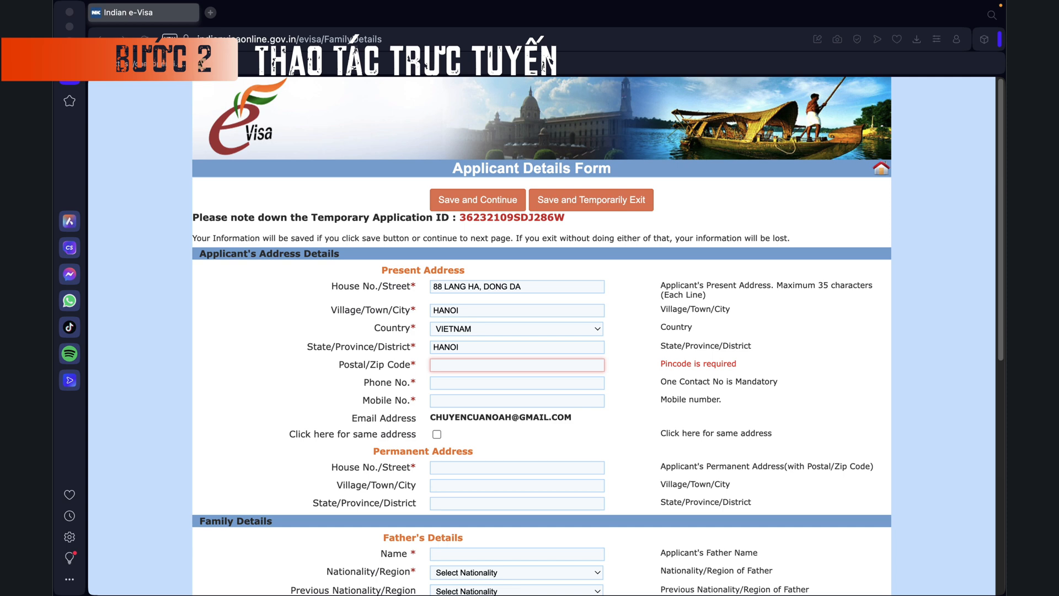
left_click(210, 13)
type("https://mabuuchinh.vn/")
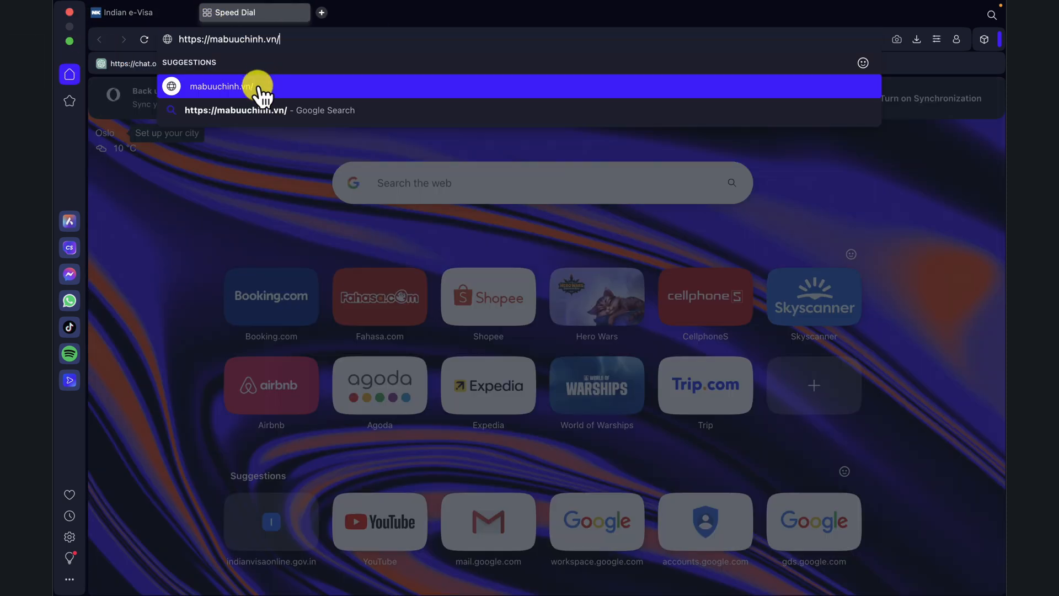
Step: Load mabuuchinh.vn and search for the postal code of phường Láng Hạ
left_click(257, 89)
left_click_drag(352, 237, 351, 361)
left_click(350, 386)
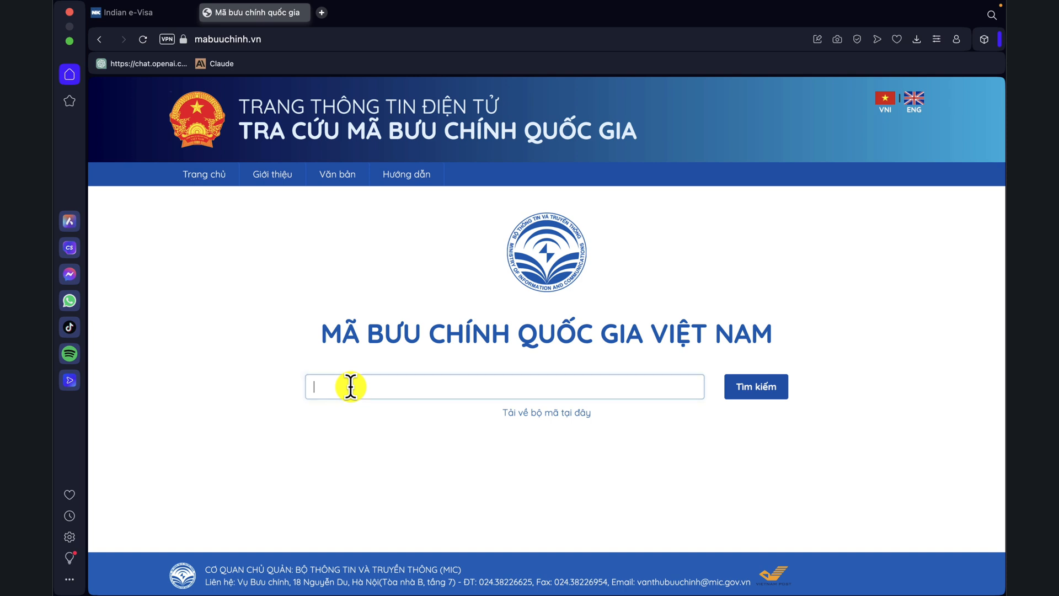
type("phuo")
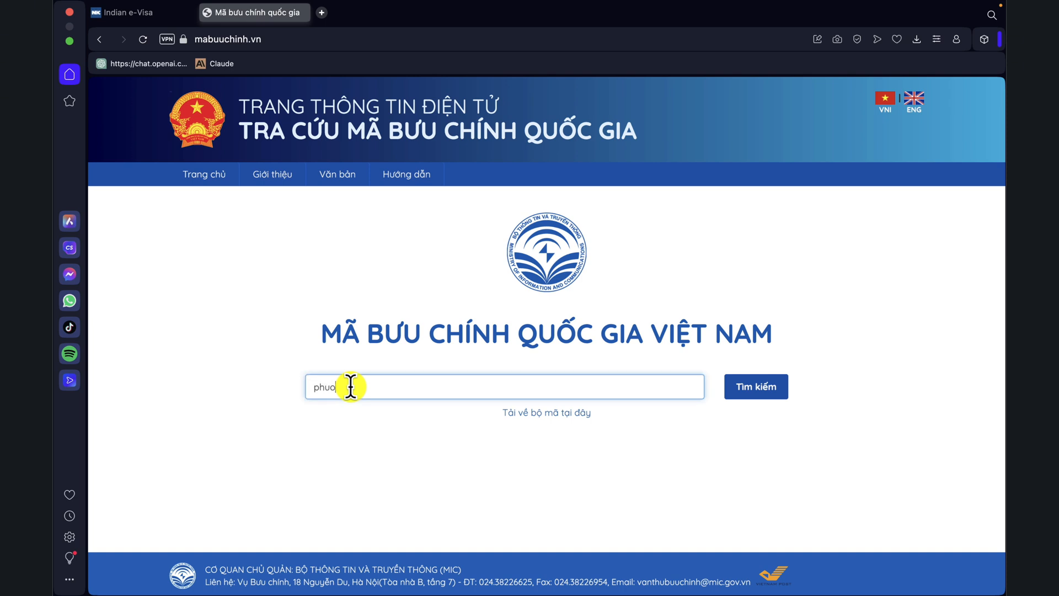
type("wngf Langs Haj")
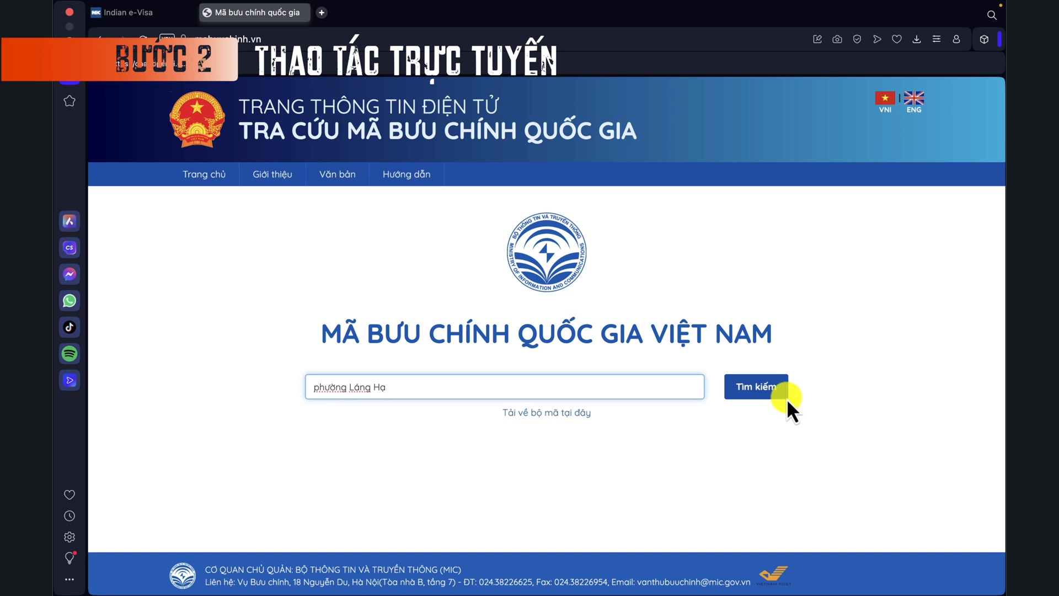
left_click(764, 392)
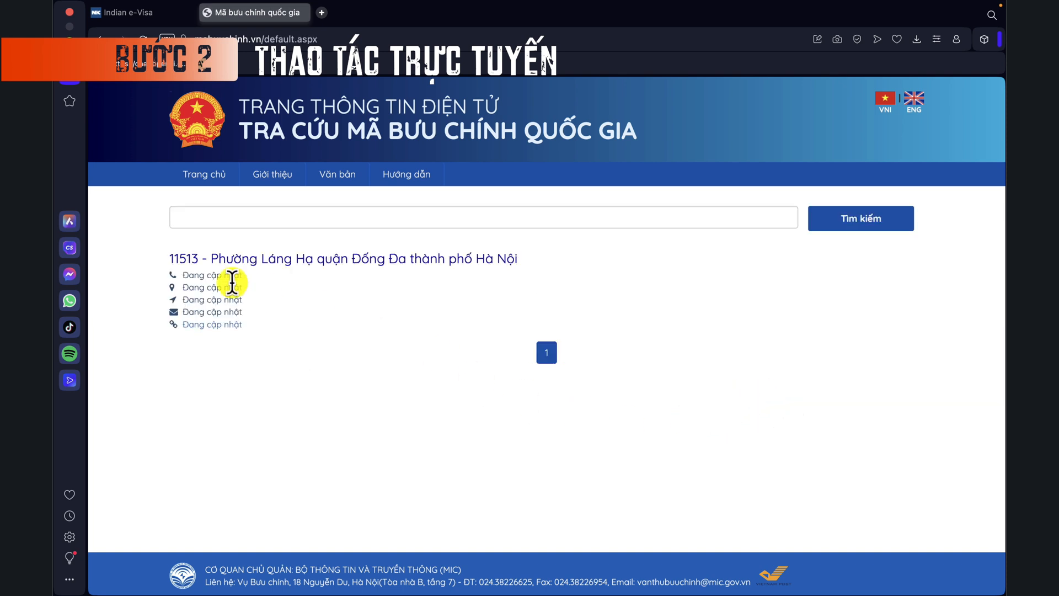
Step: Copy the postal code 11513 and return to the Indian e-Visa tab
left_click_drag(198, 259, 162, 263)
key("super+c")
left_click(112, 10)
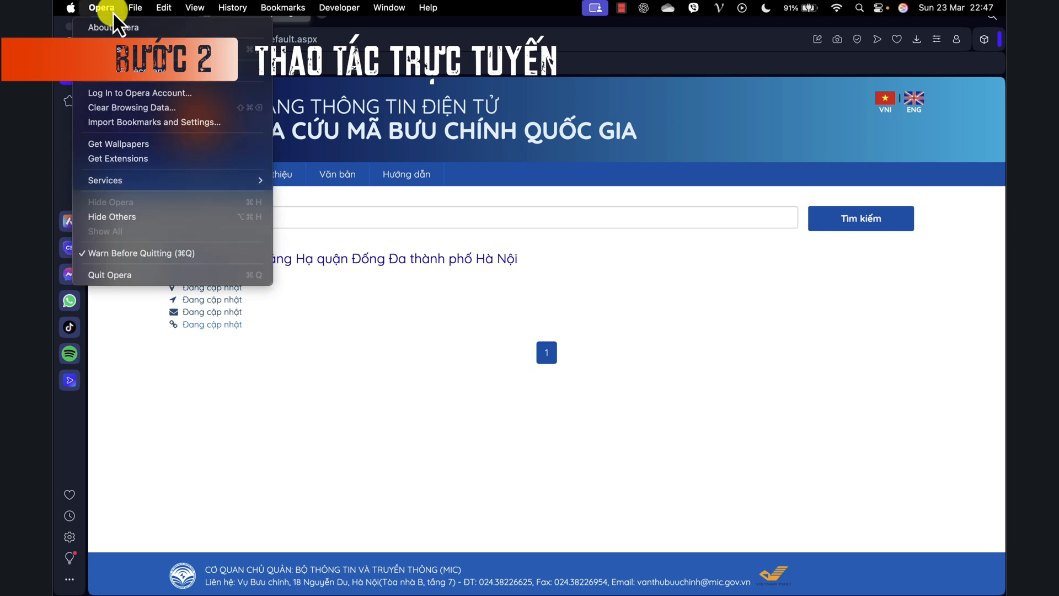
left_click(382, 279)
left_click(132, 15)
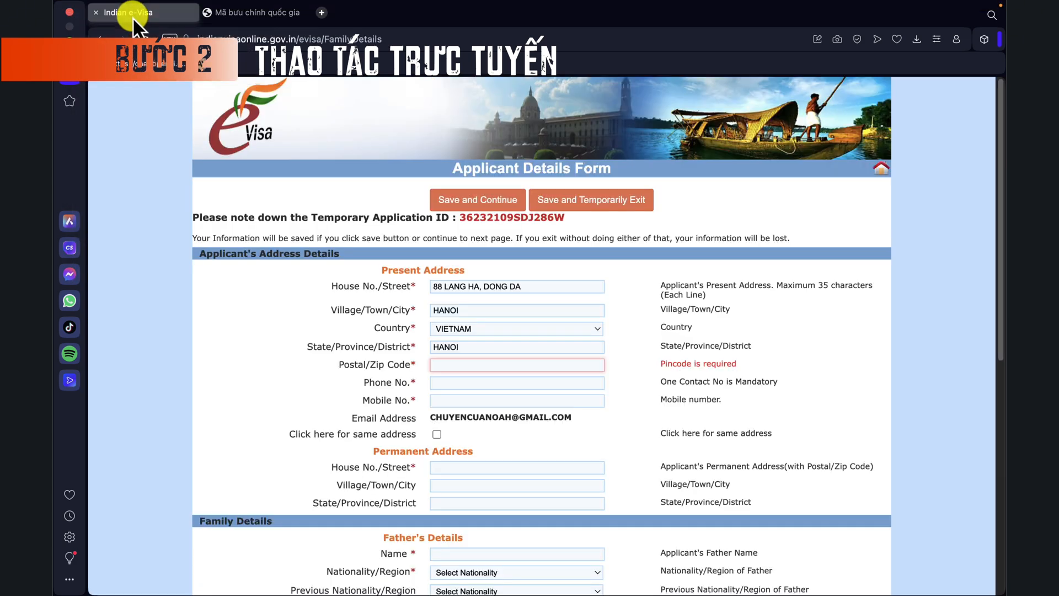
Step: Paste the postal code into the present address
right_click(462, 367)
left_click(477, 216)
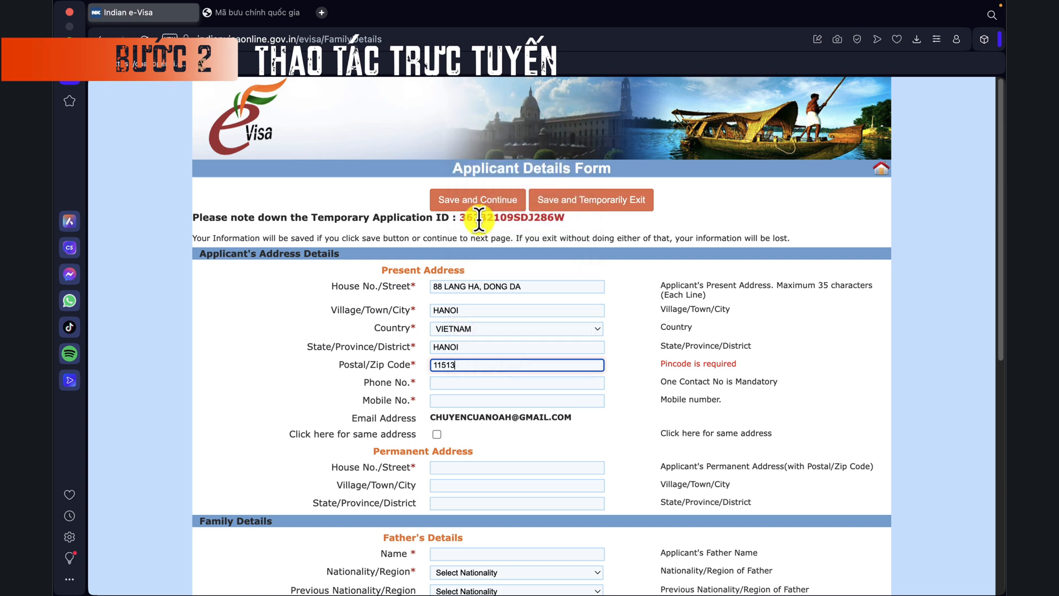
left_click(463, 383)
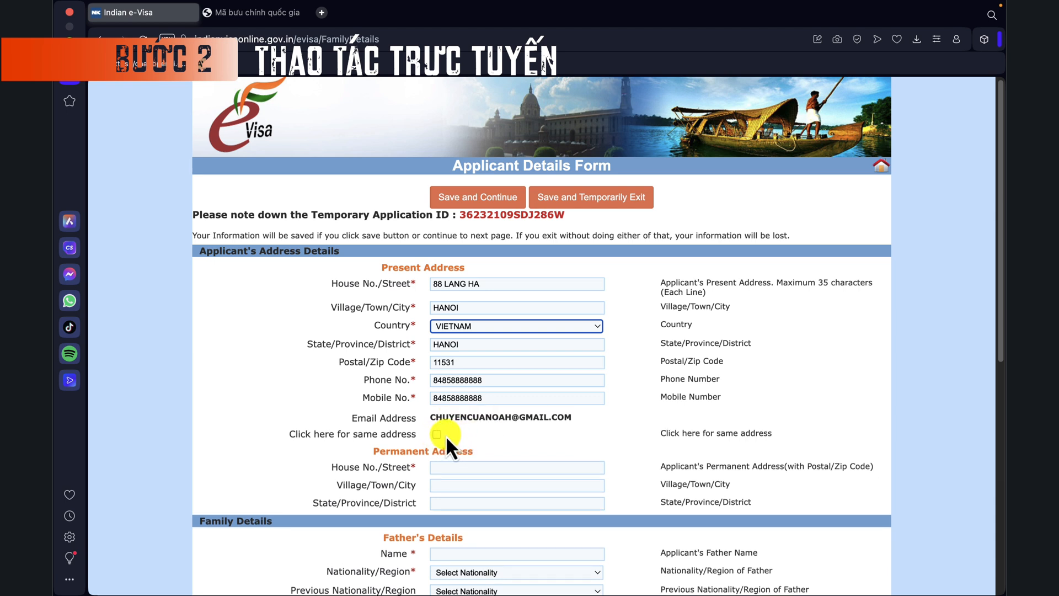
Step: Copy the present address to the permanent address and enter Hanoi as its district
left_click(436, 434)
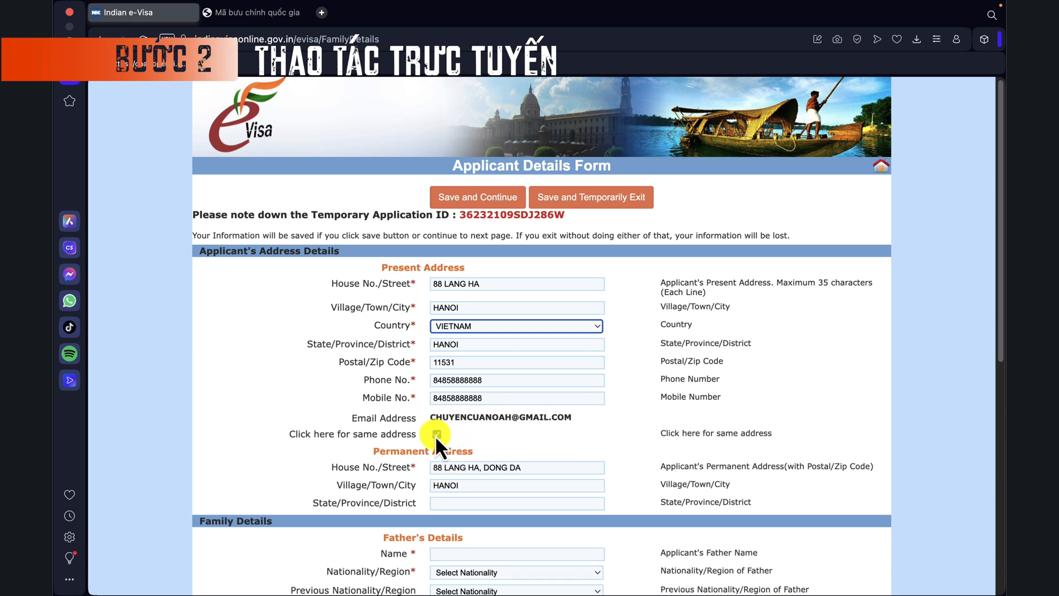
left_click(506, 495)
type("Hanoi")
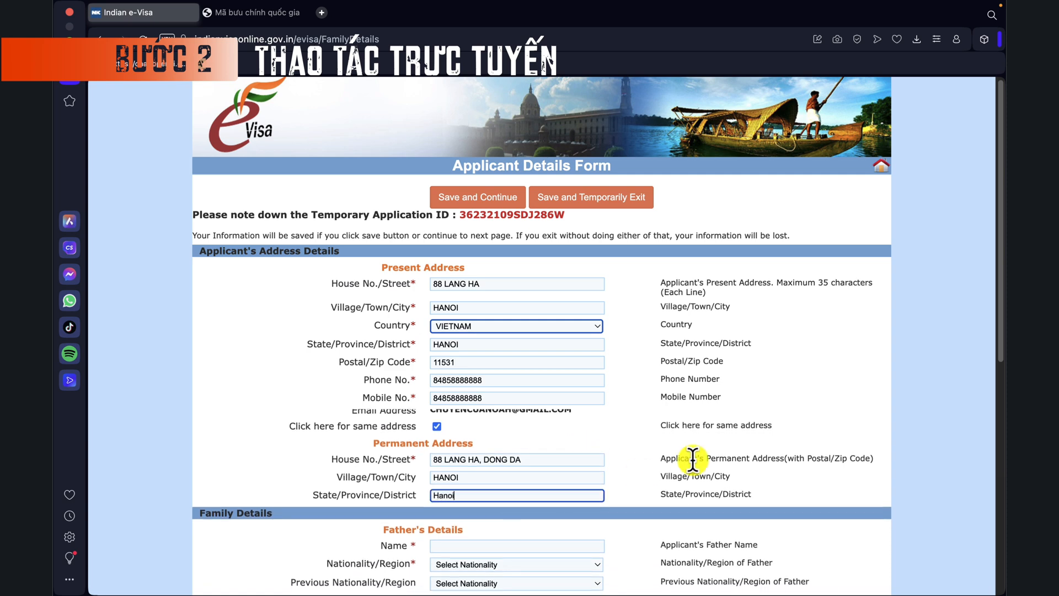
left_click(629, 437)
scroll(615, 472, "down", 2)
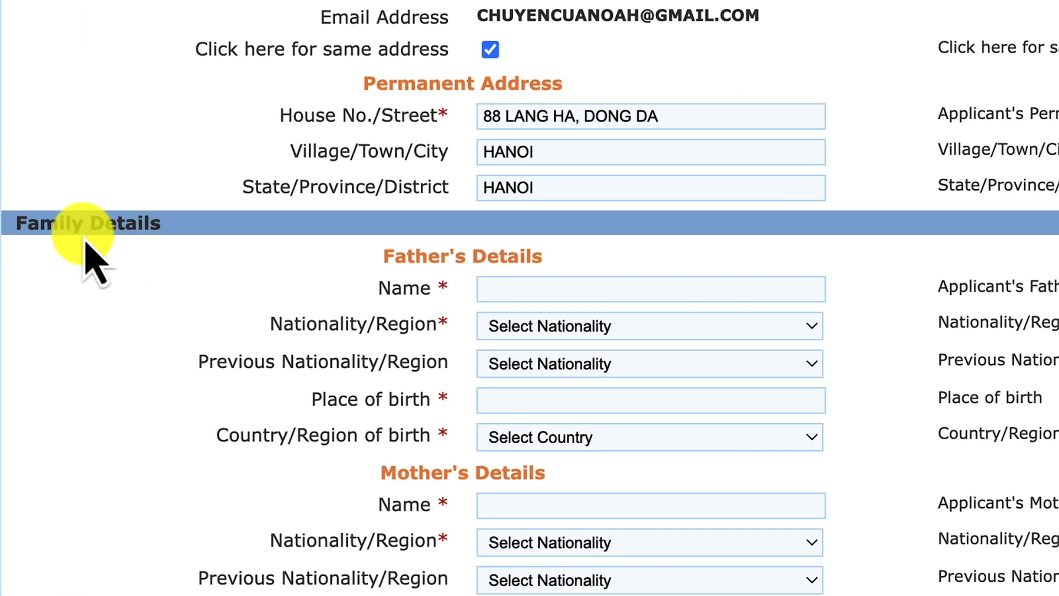
Step: Enter the father's name, VIETNAM nationality and previous nationality, birthplace Ninh Binh, birth country VIETNAM
scroll(300, 243, "down", 2)
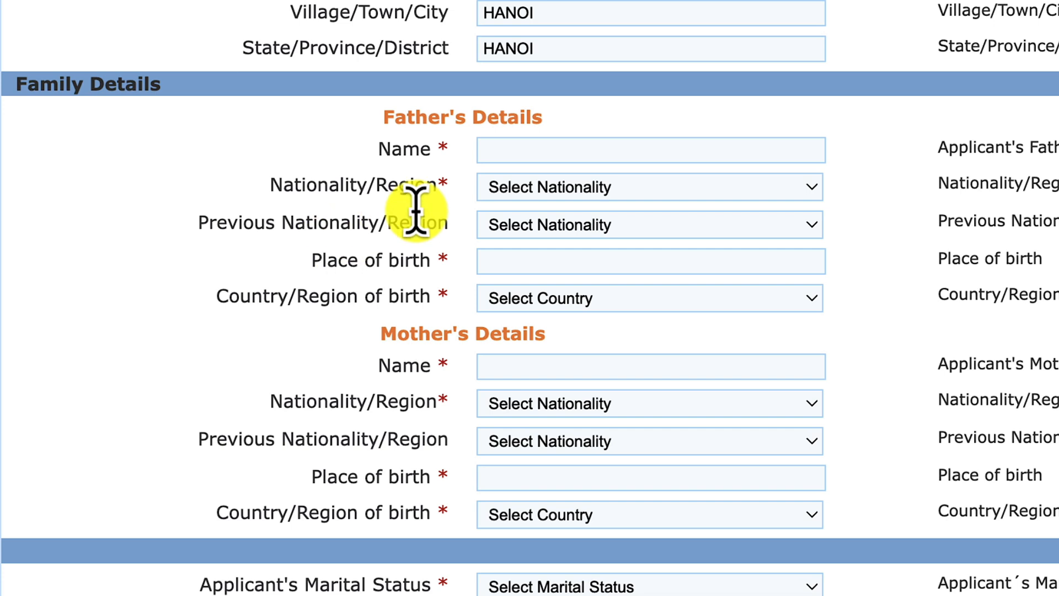
left_click(558, 146)
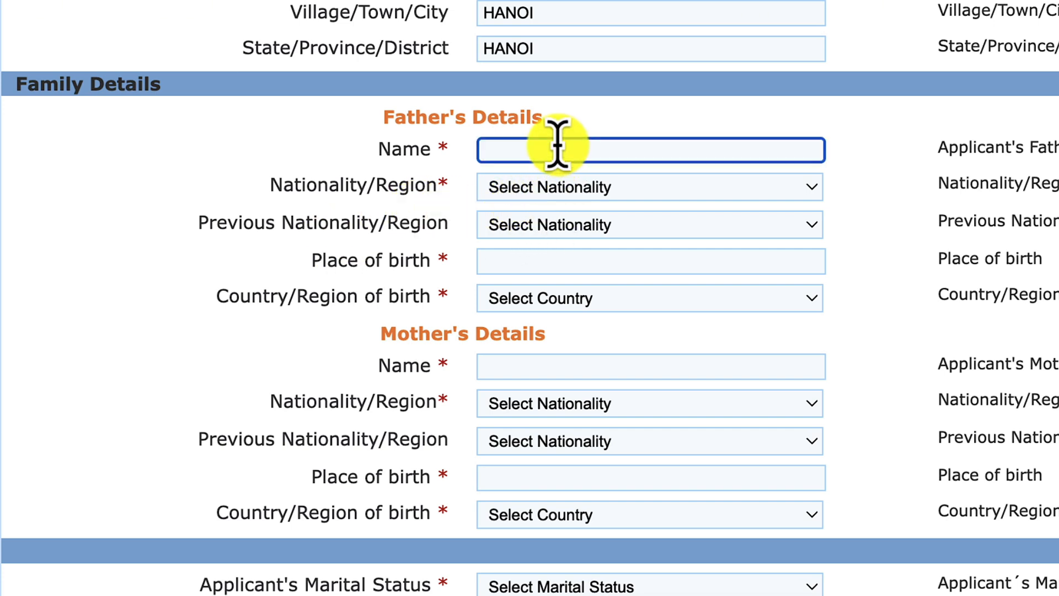
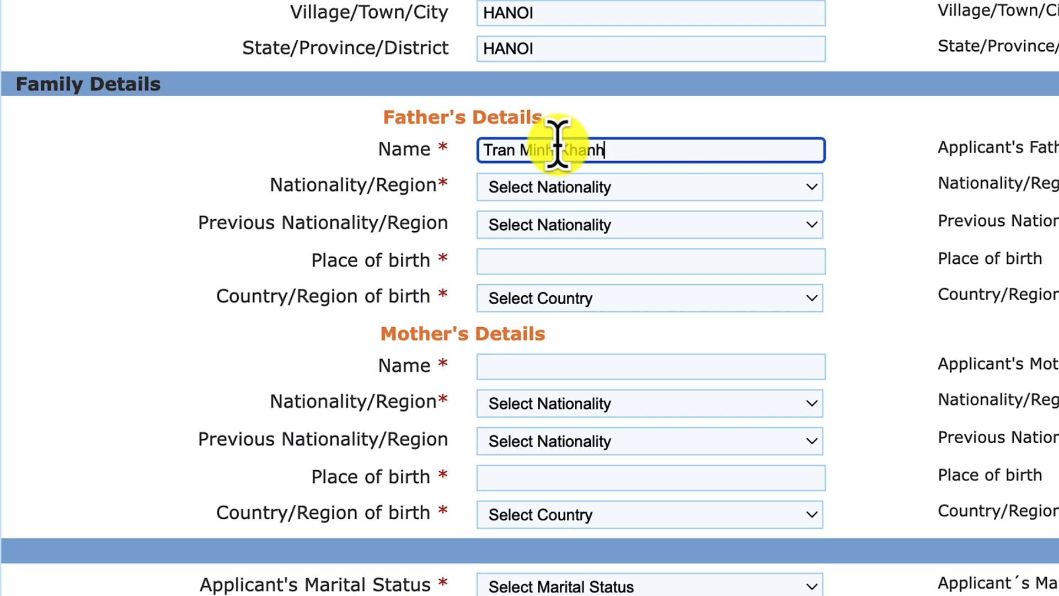
left_click(590, 195)
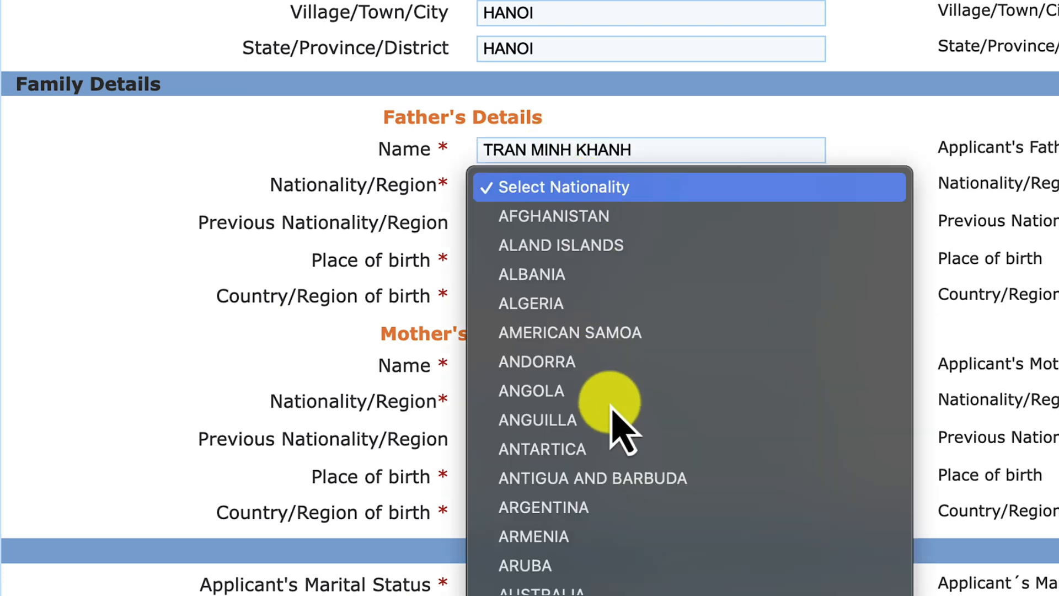
scroll(615, 397, "down", 20)
left_click(610, 362)
left_click(568, 249)
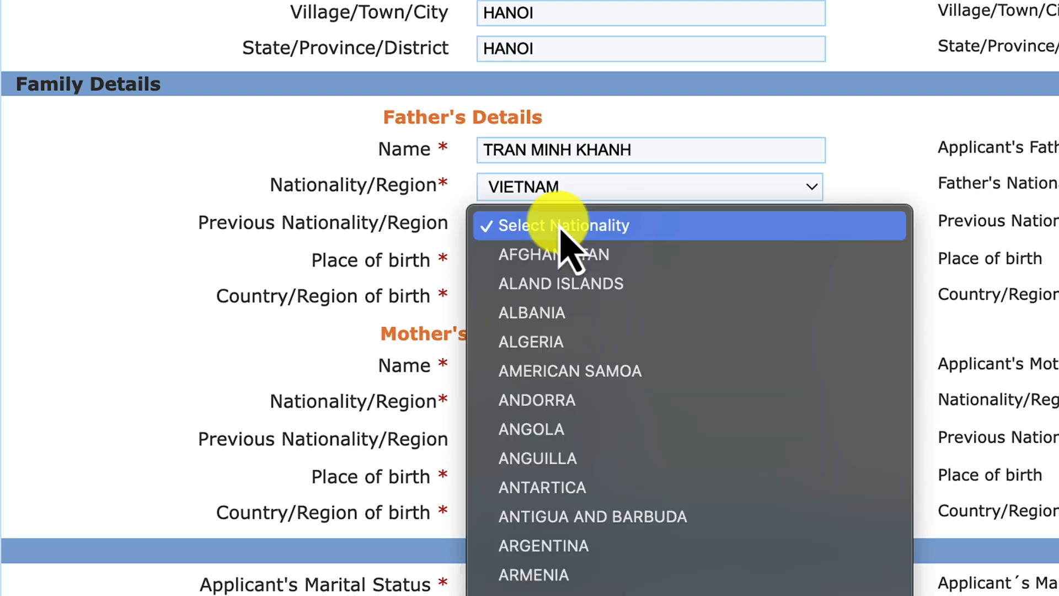
key("v")
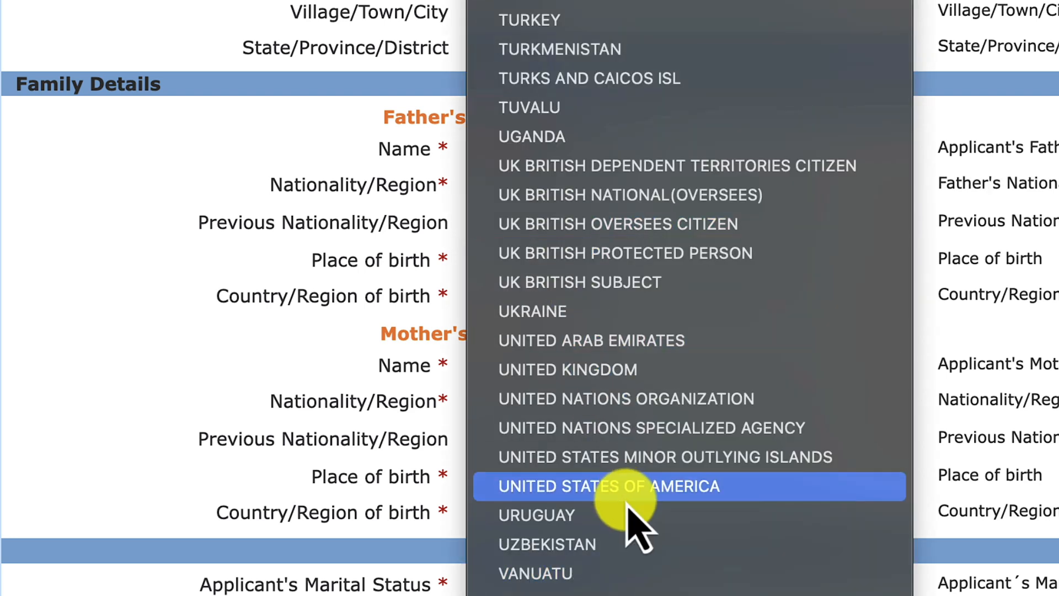
scroll(632, 519, "down", 4)
left_click(619, 552)
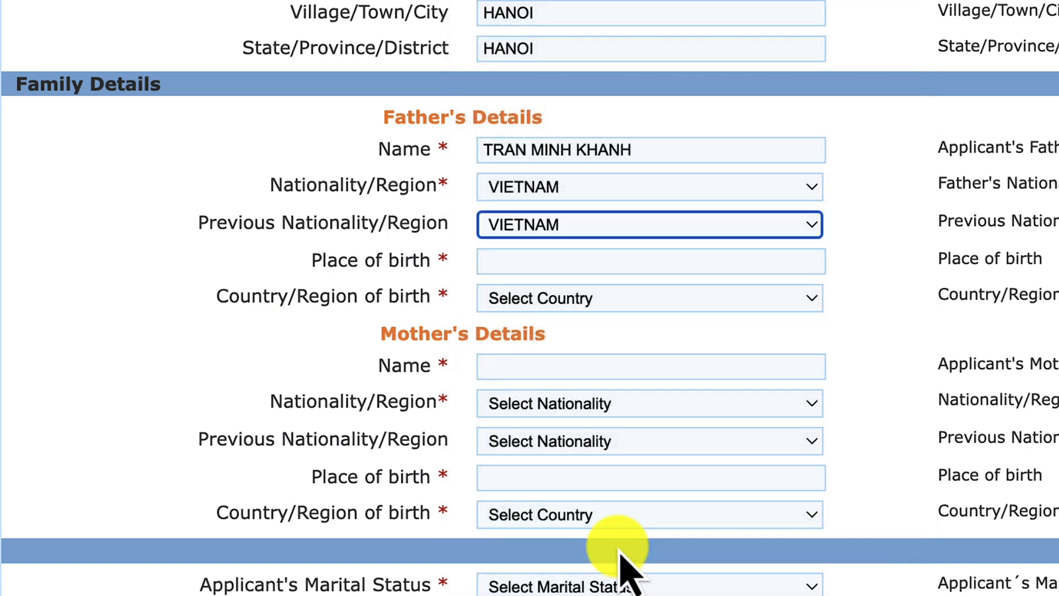
left_click(558, 255)
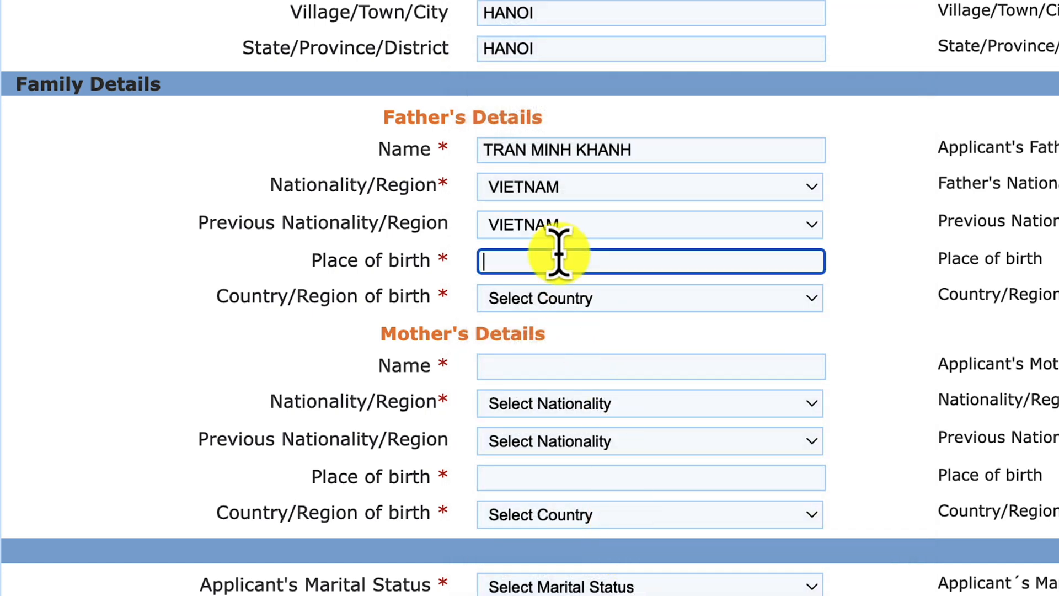
type("Ninh Binh")
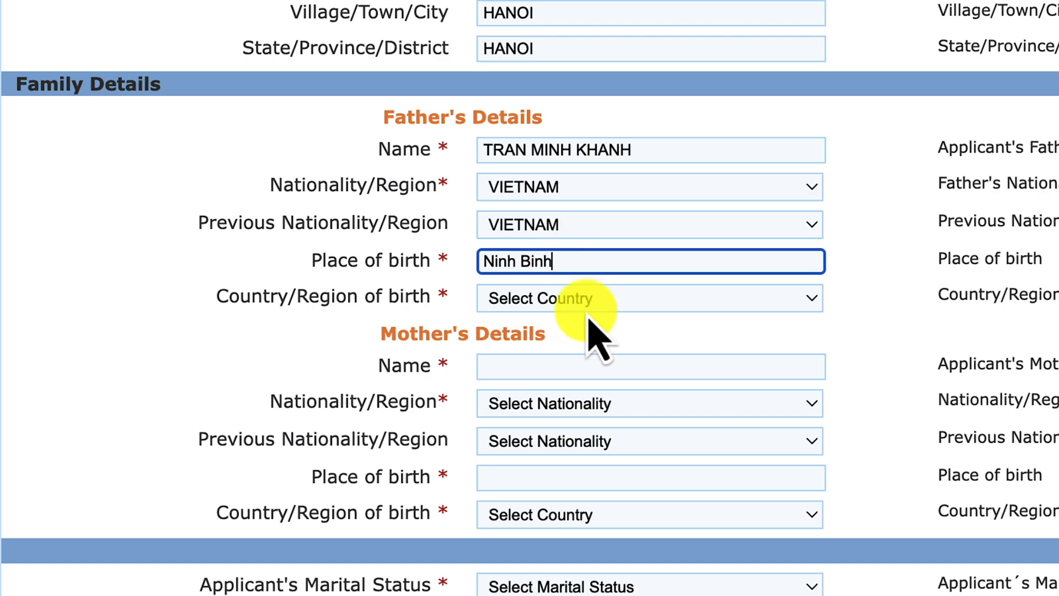
left_click(620, 300)
scroll(621, 309, "down", 20)
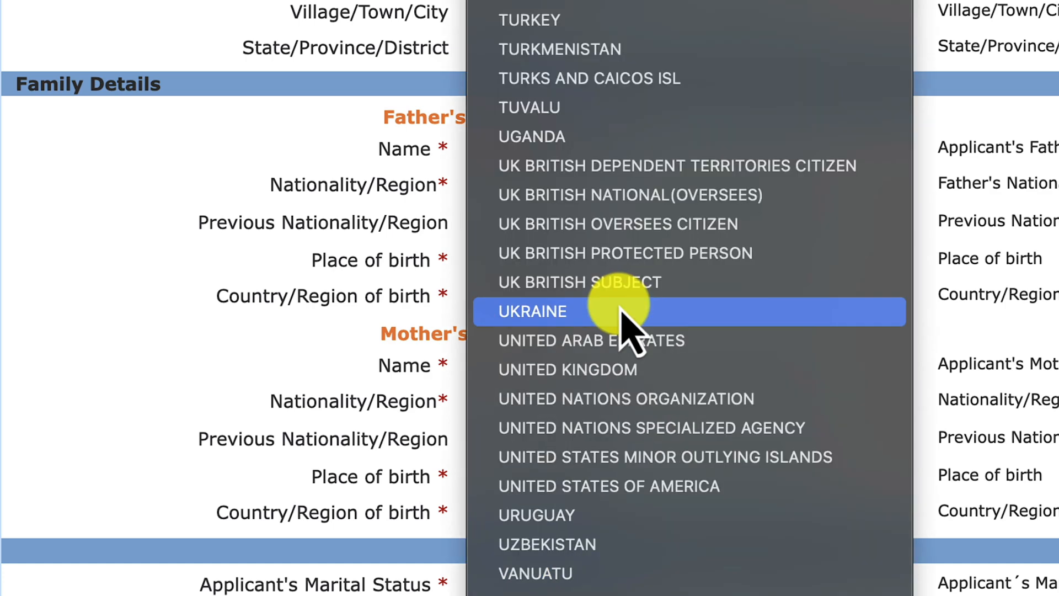
scroll(632, 436, "down", 5)
left_click(616, 372)
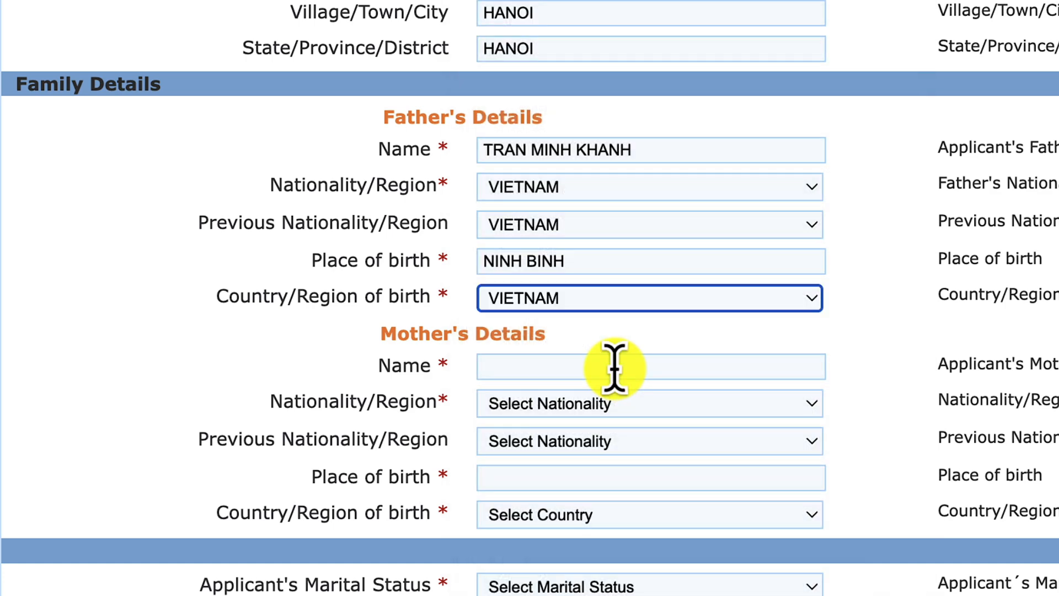
Step: Set the mother's nationality and country of birth to VIETNAM and birthplace Quang Ninh
left_click(527, 374)
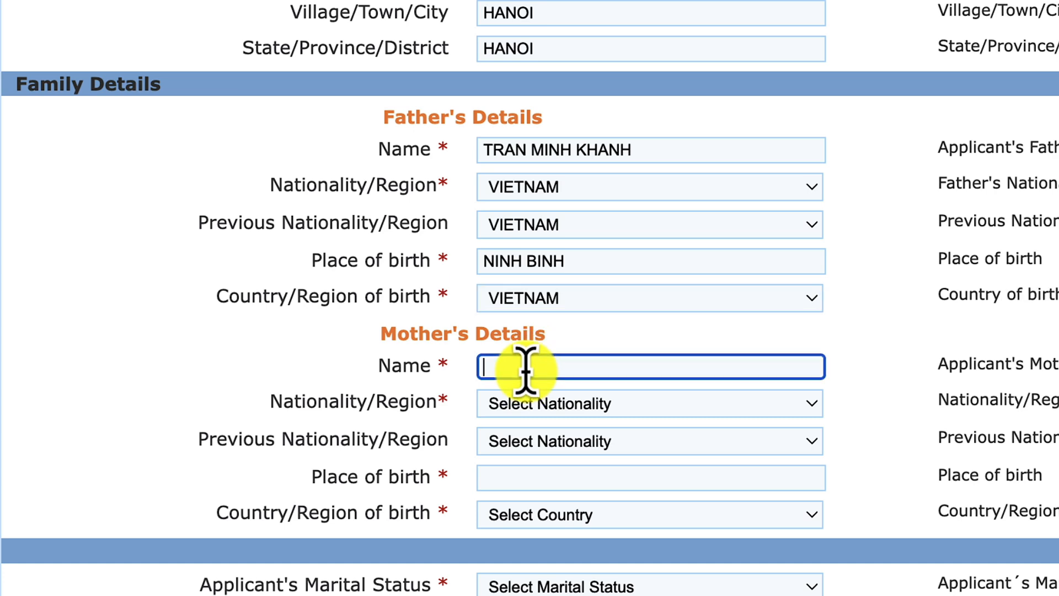
left_click(533, 403)
scroll(568, 569, "down", 20)
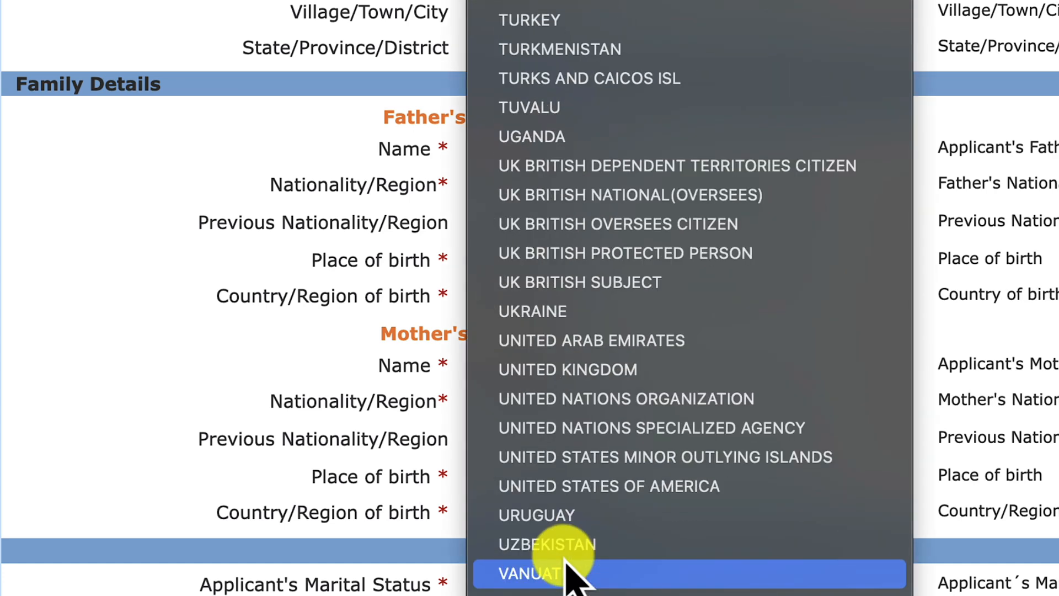
scroll(579, 456, "down", 5)
left_click(583, 370)
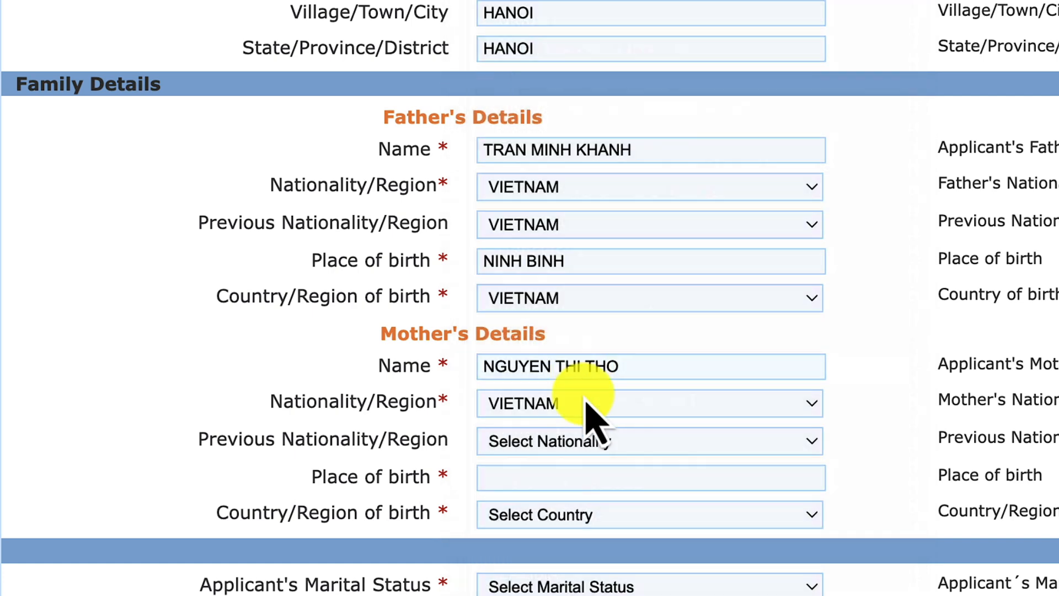
left_click(549, 477)
type("Quang ")
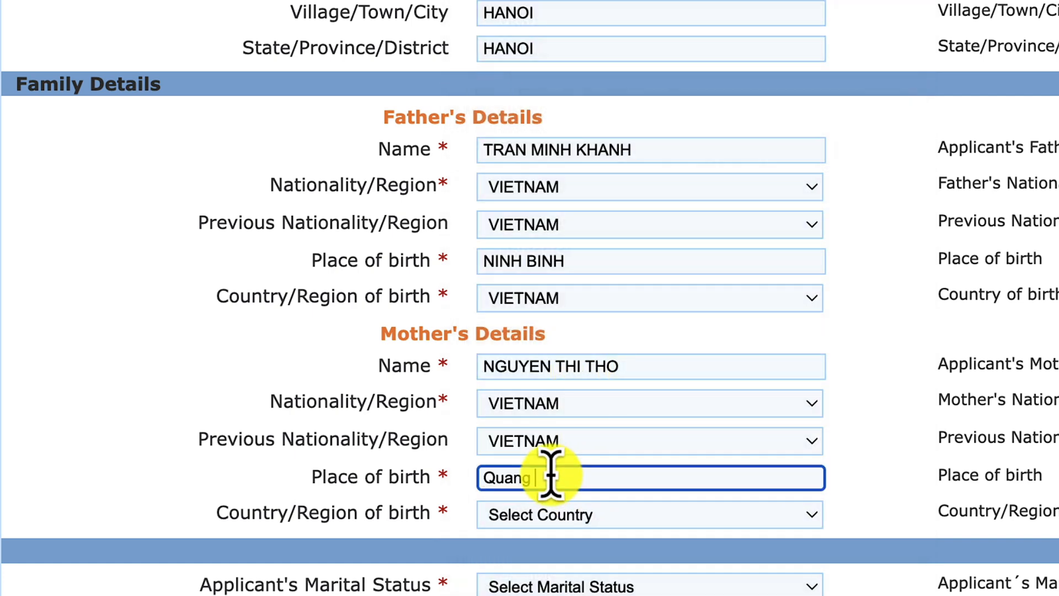
type("Ninh")
left_click(575, 514)
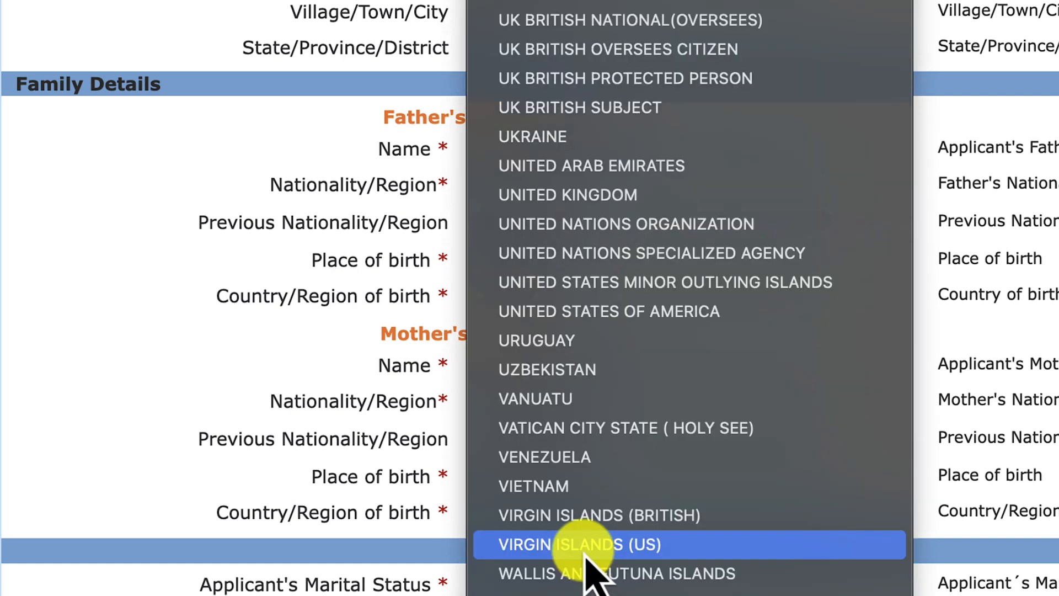
left_click(583, 495)
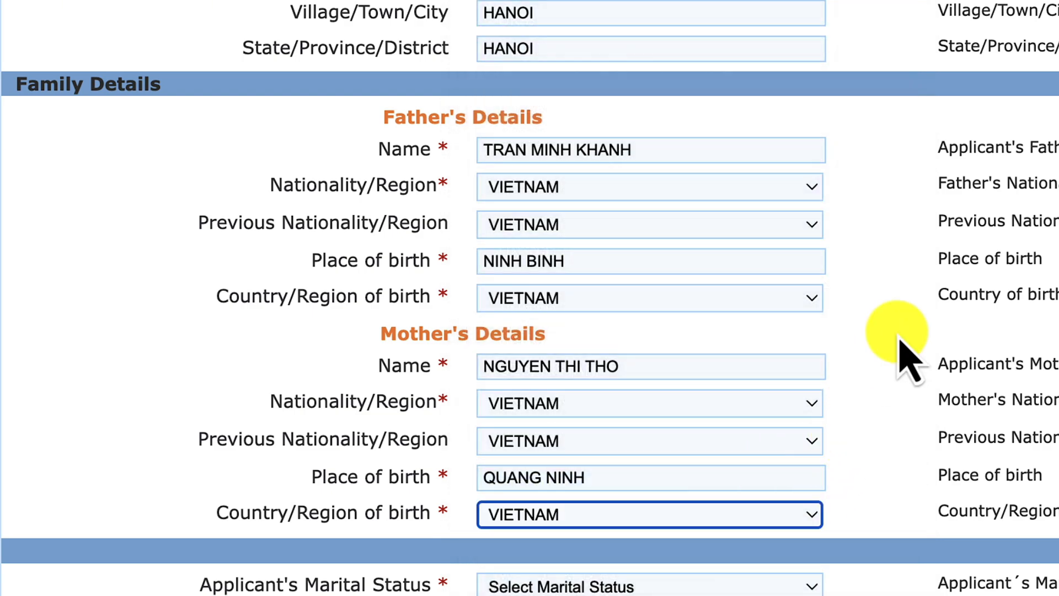
scroll(860, 343, "down", 5)
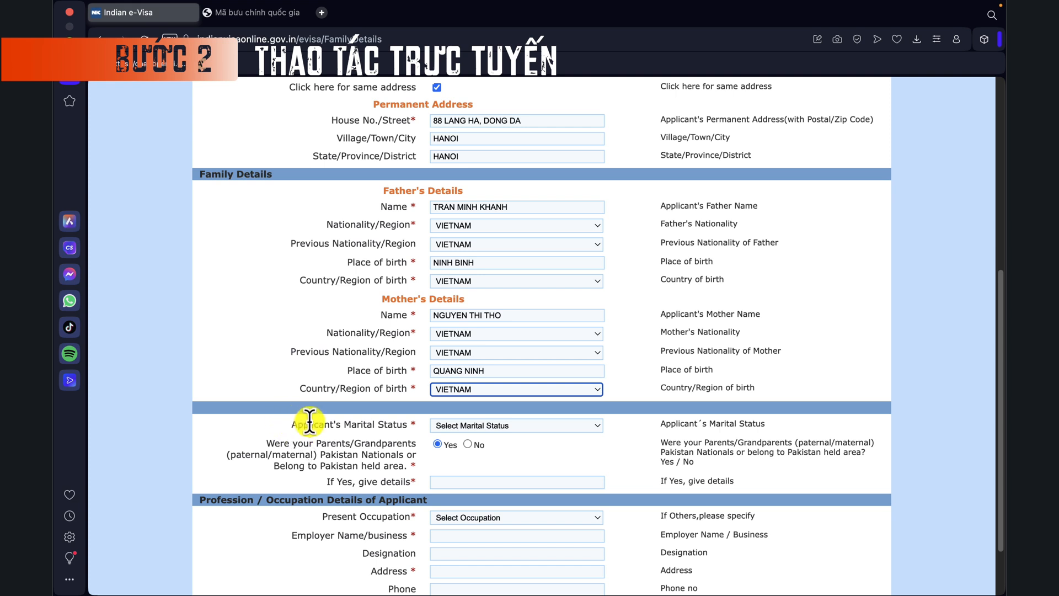
left_click(556, 426)
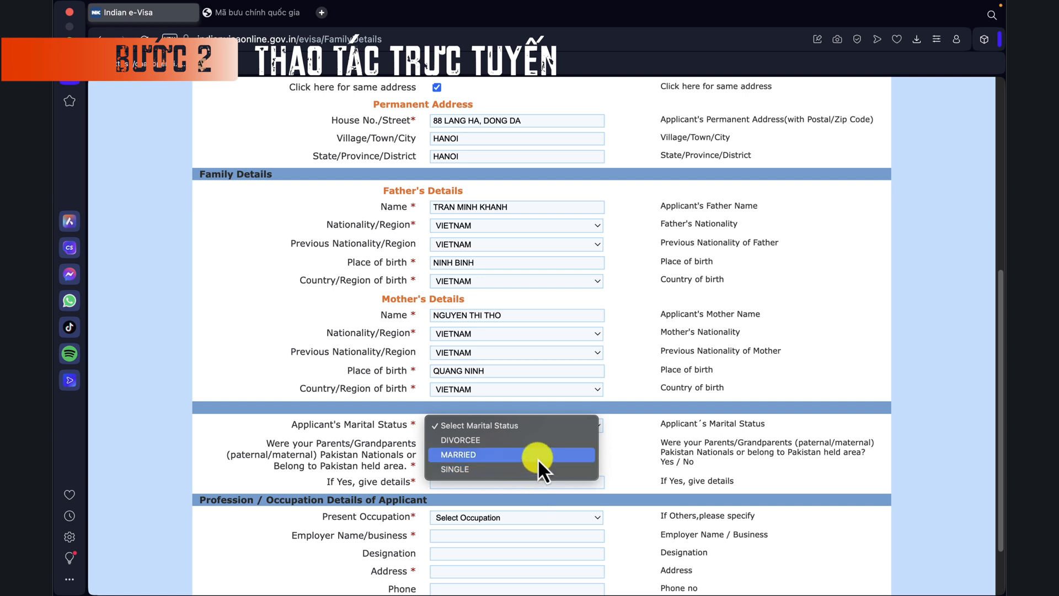
Step: Choose SINGLE as marital status, dismiss the alert, and answer No to Pakistan-national ancestry
left_click(470, 468)
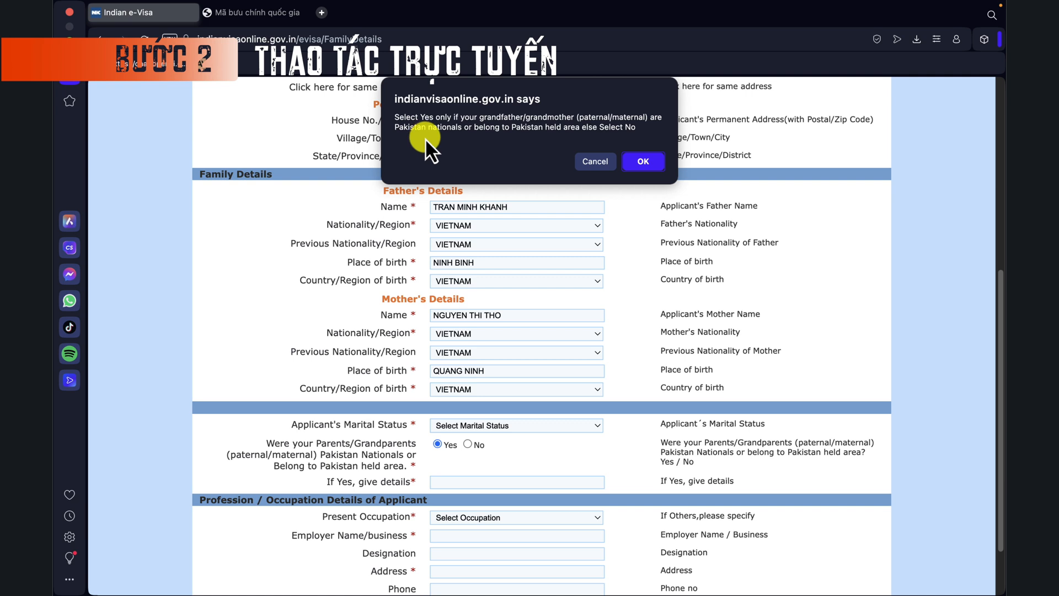
left_click(641, 161)
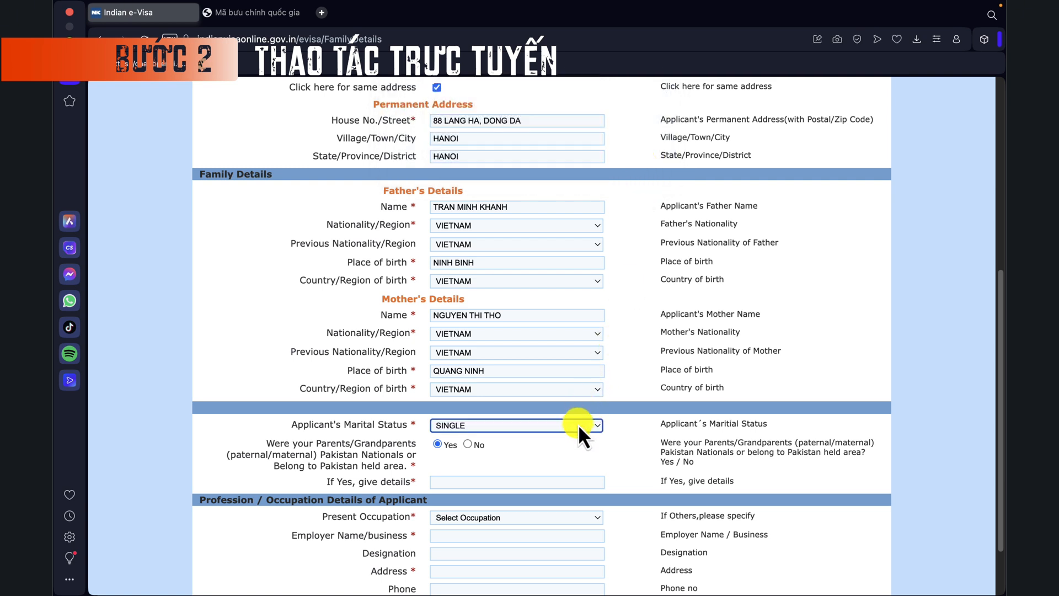
scroll(571, 449, "down", 1)
left_click(468, 422)
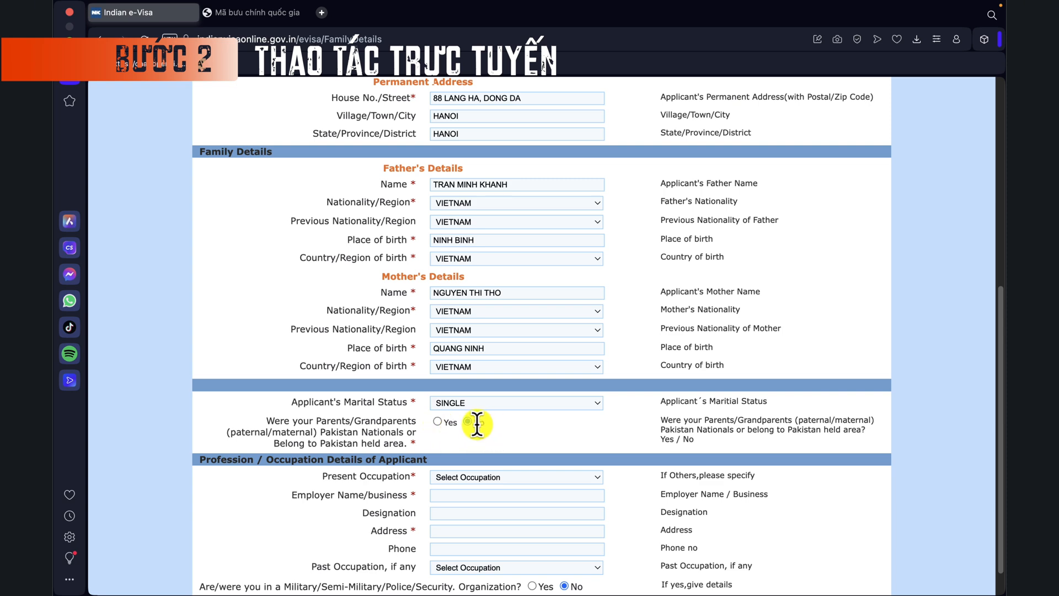
scroll(538, 444, "down", 2)
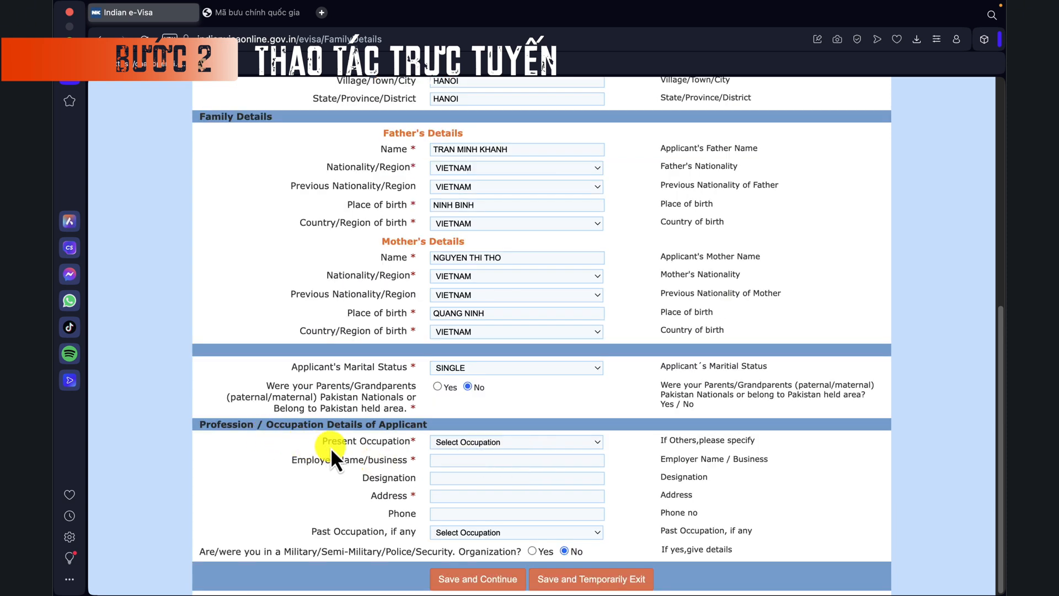
Step: Set the present occupation to SELF EMPLOYED/ FREELANCER
left_click(478, 447)
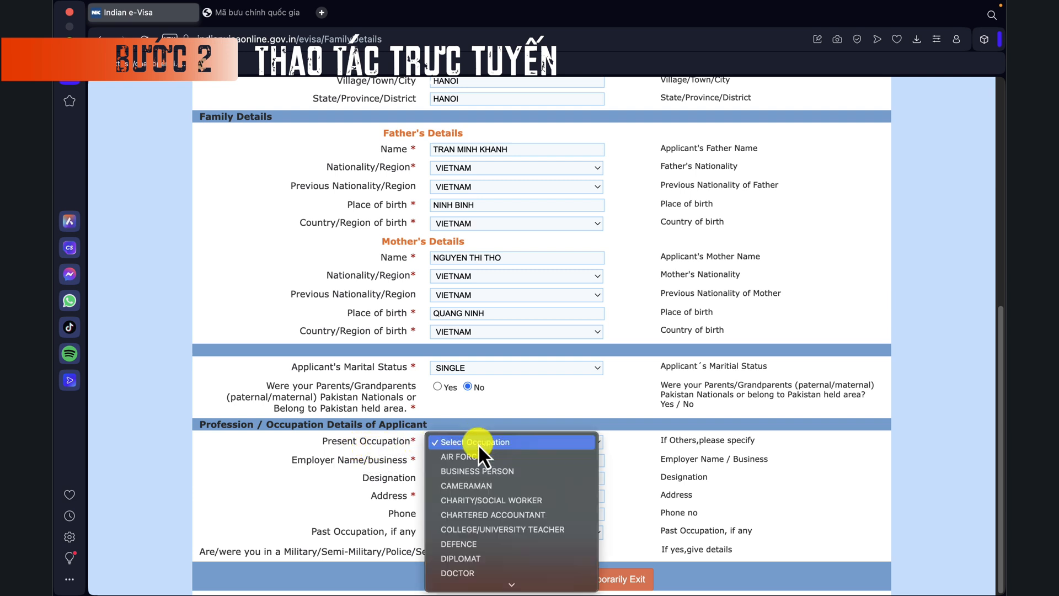
scroll(478, 443, "down", 2)
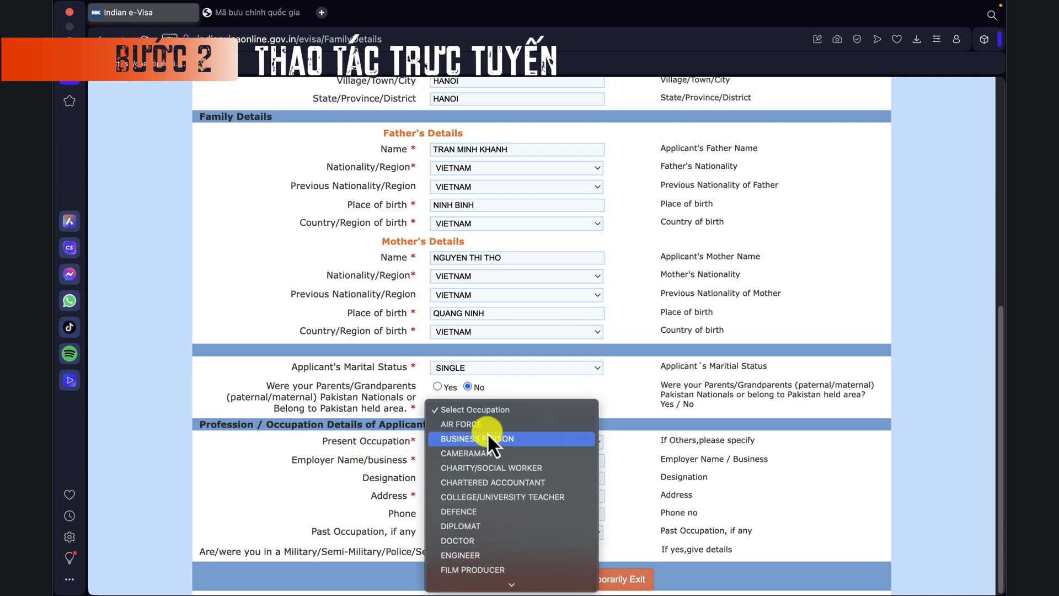
scroll(488, 433, "down", 4)
scroll(488, 480, "down", 5)
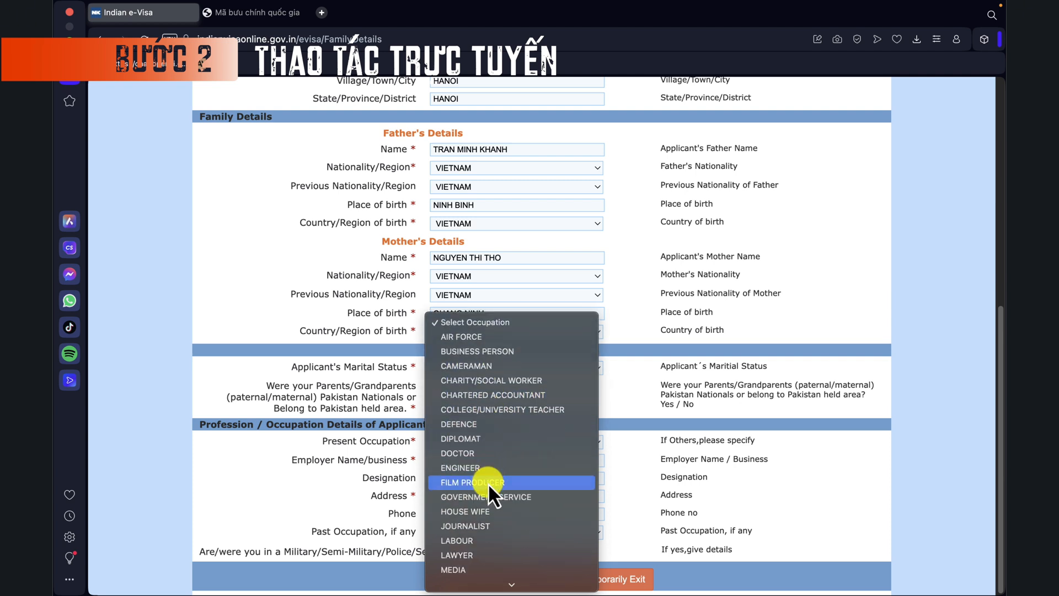
scroll(485, 502, "down", 9)
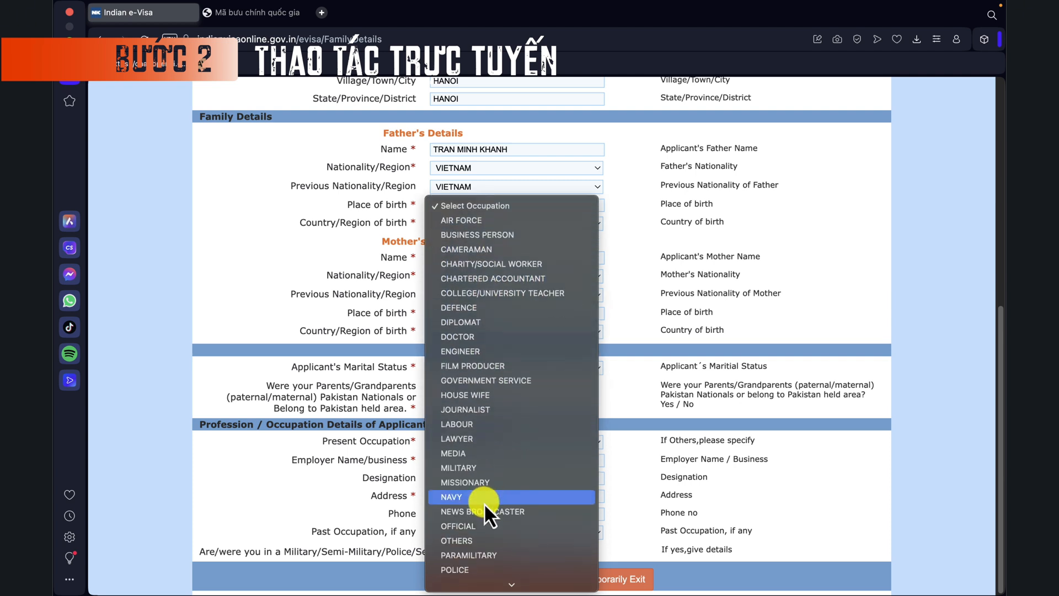
scroll(479, 520, "down", 6)
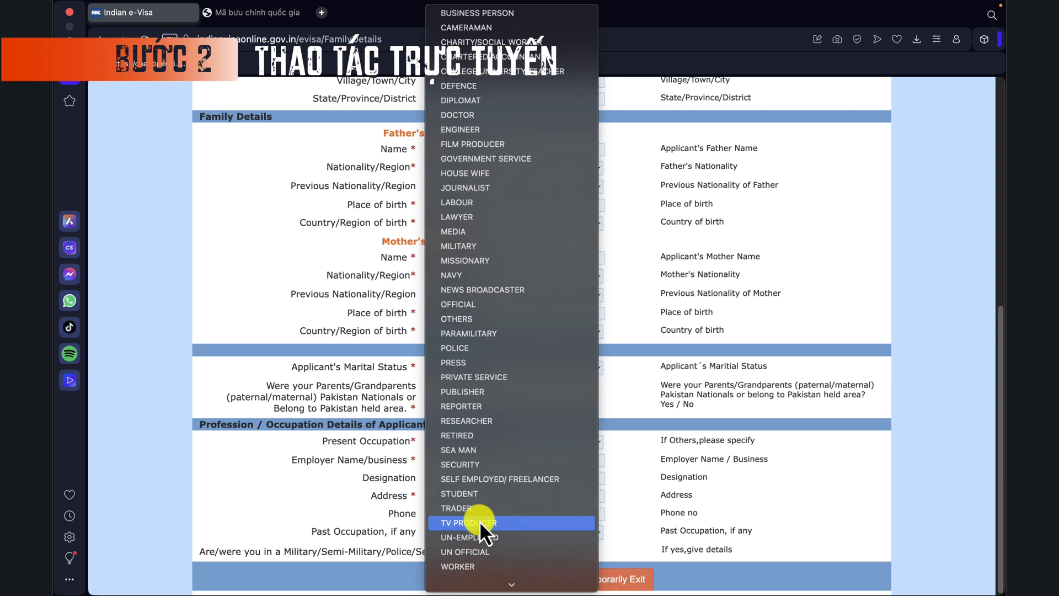
left_click(540, 479)
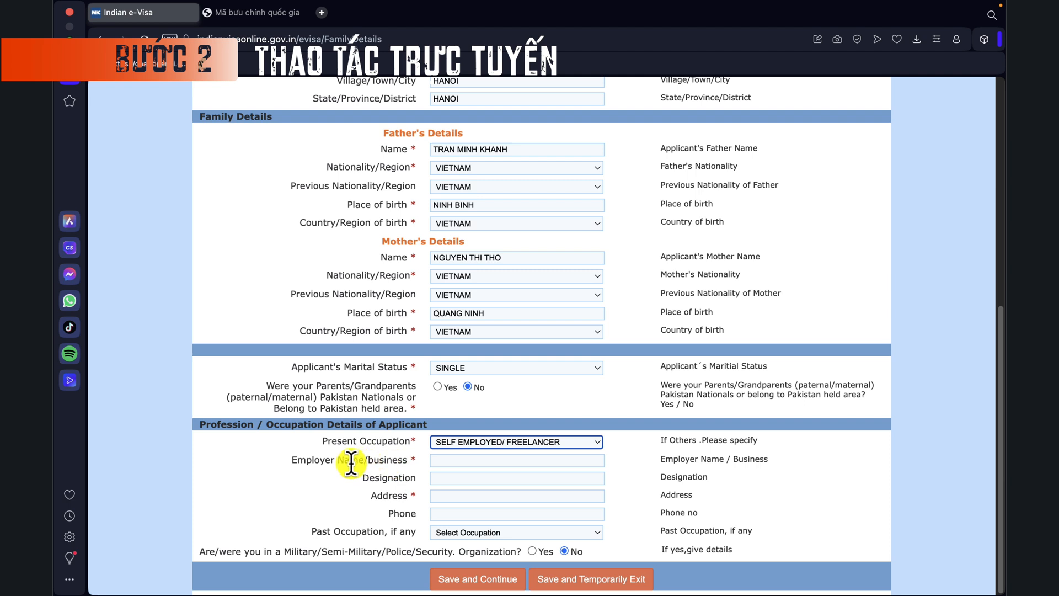
Step: Enter employer name 'Noahyped' and address 'Hanoi, Vietnam'
left_click(463, 461)
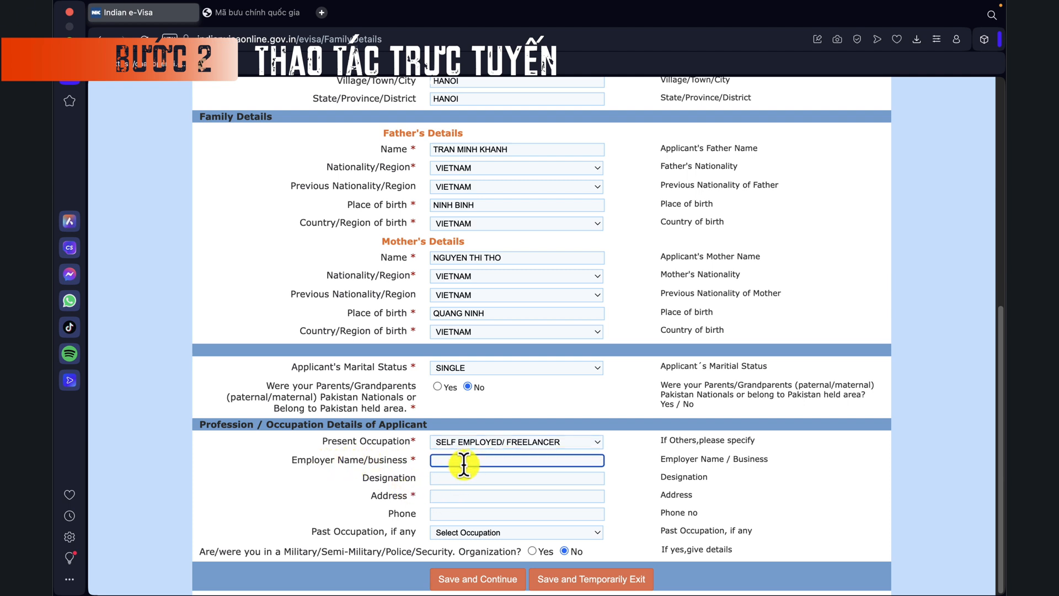
type("Noahyped")
left_click(472, 495)
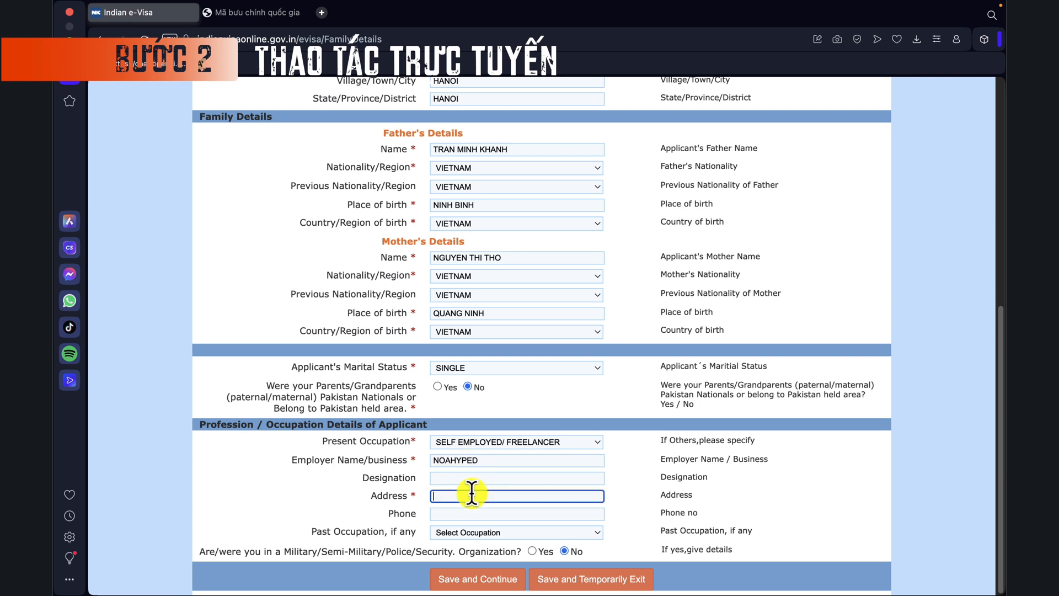
type("Hanoi, Vietnam")
left_click(322, 497)
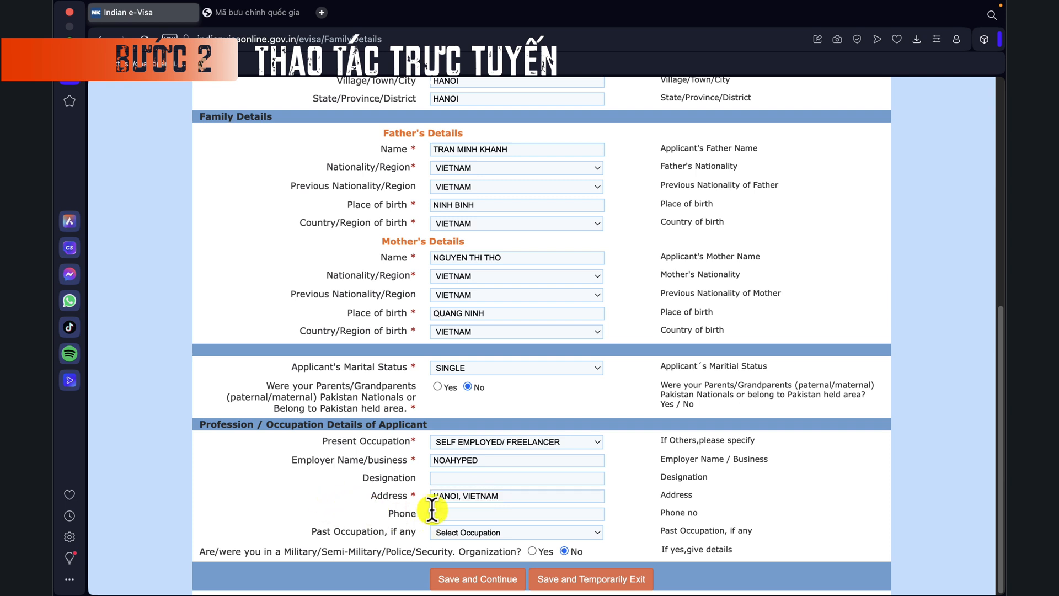
Step: Choose WORKER as the past occupation and save the page to continue
left_click(447, 532)
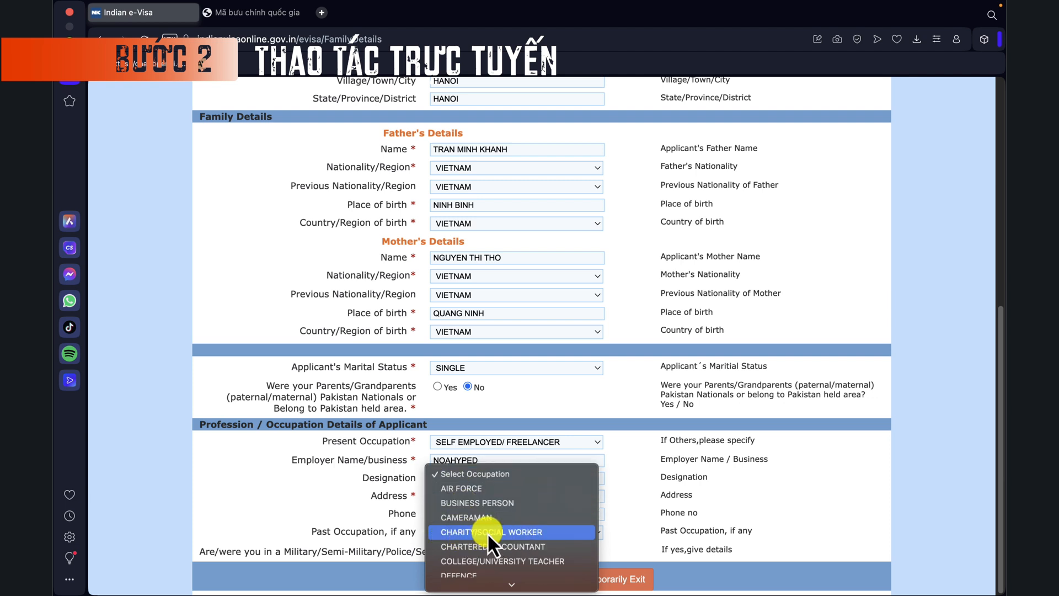
scroll(525, 530, "down", 10)
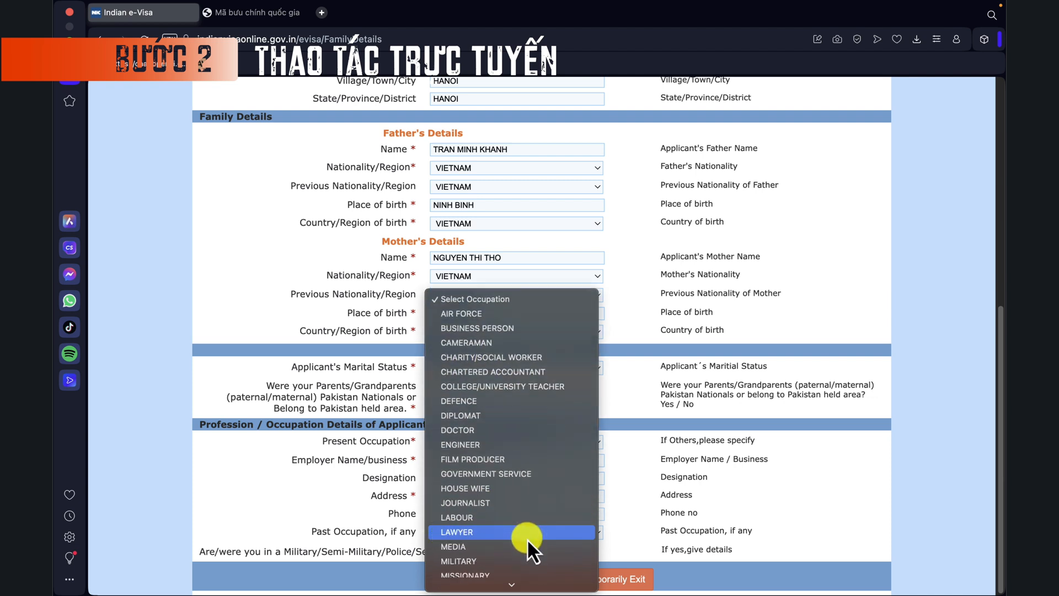
scroll(525, 544, "down", 15)
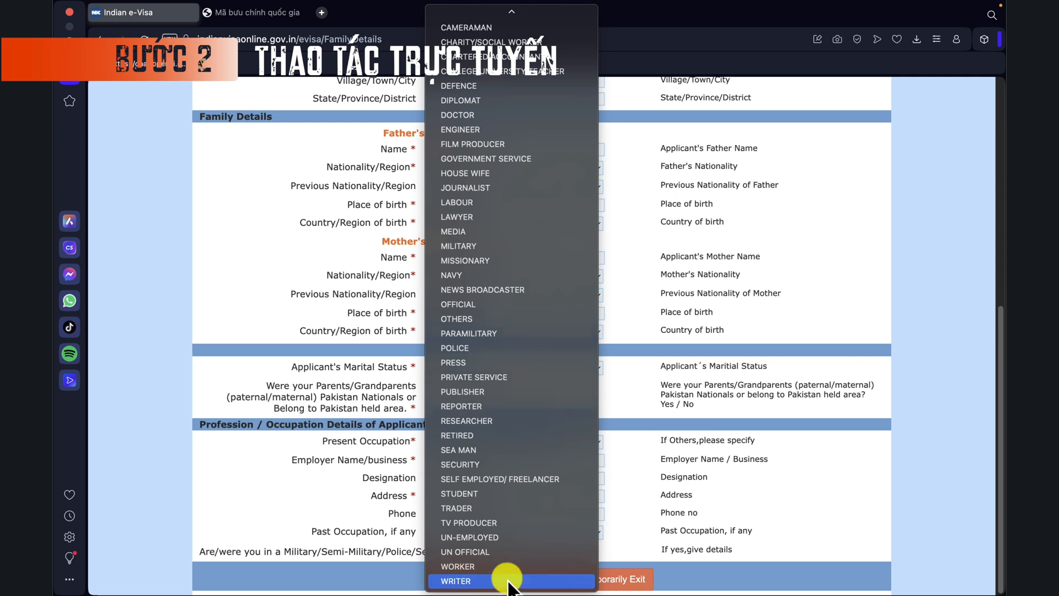
key("Escape")
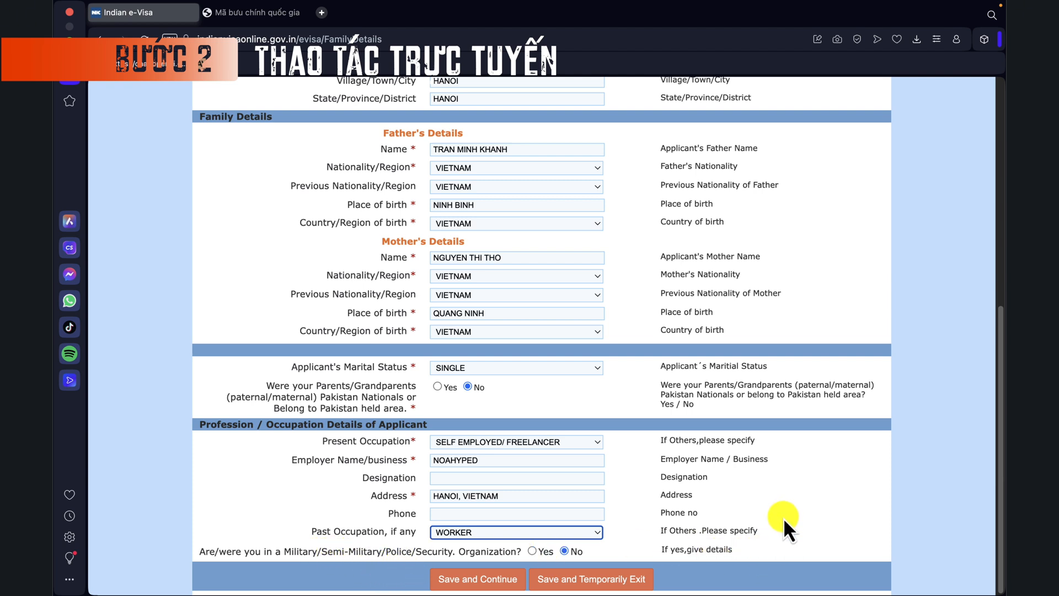
left_click(494, 582)
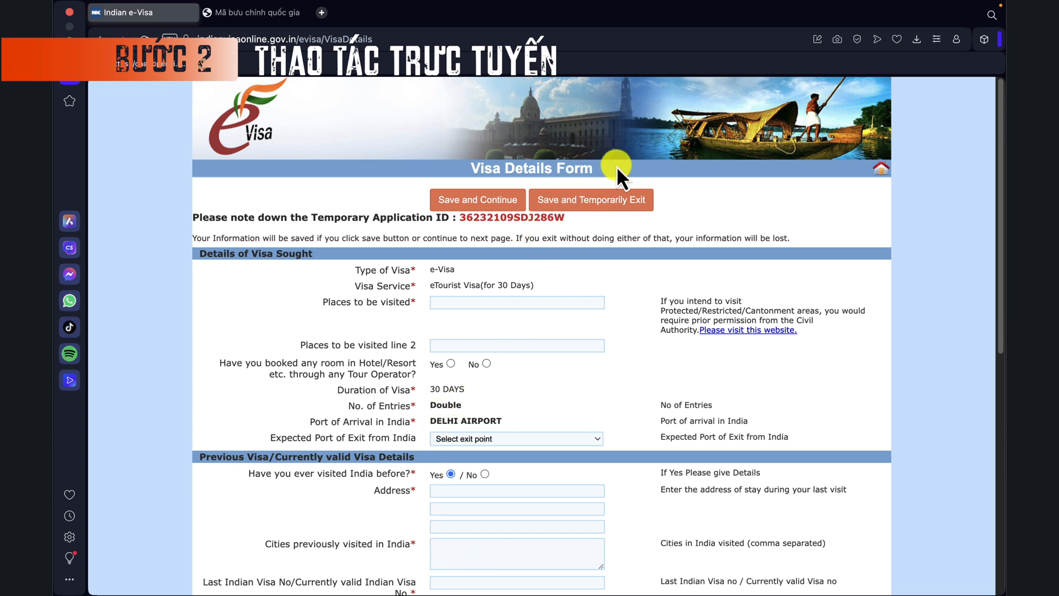
Step: List GAYA, NEW DELHI and VARANASI as places to visit and answer No to hotel/tour booking
left_click_drag(616, 166, 469, 166)
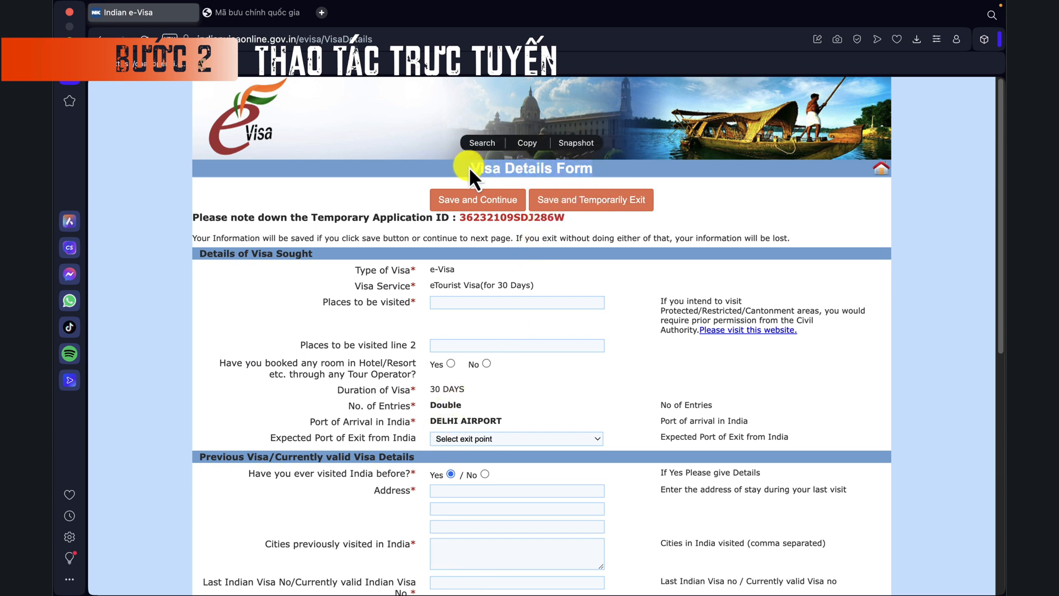
left_click(416, 284)
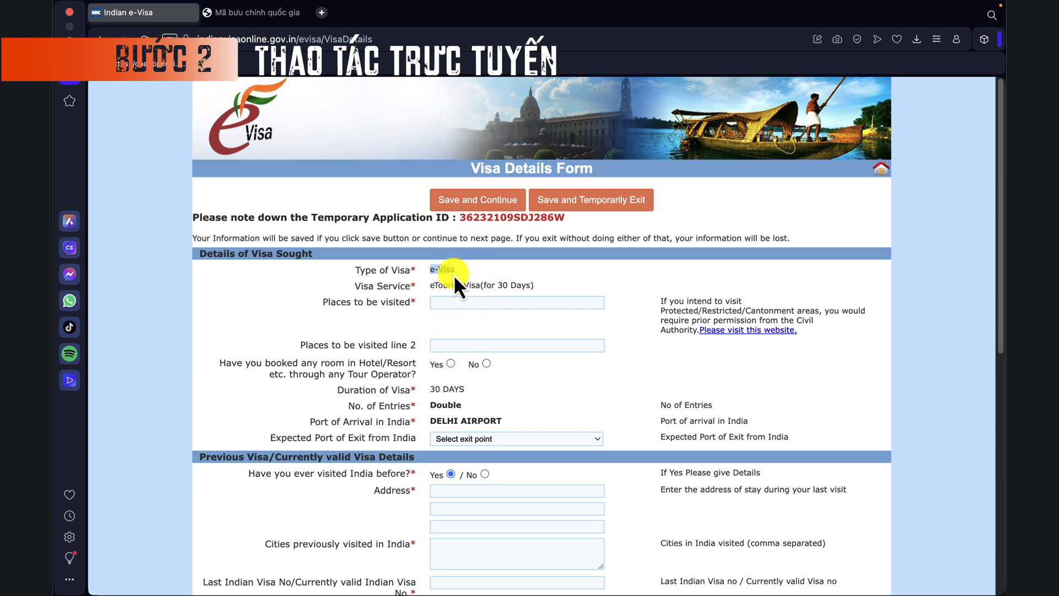
left_click_drag(454, 273, 462, 279)
left_click(537, 284)
left_click(459, 306)
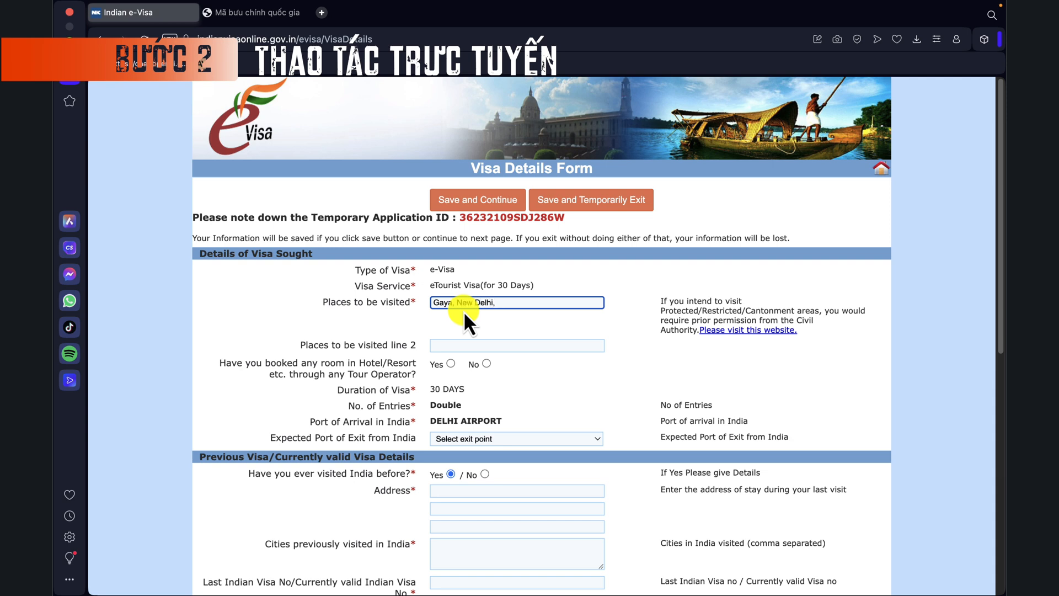
type("Varanasi")
left_click(510, 318)
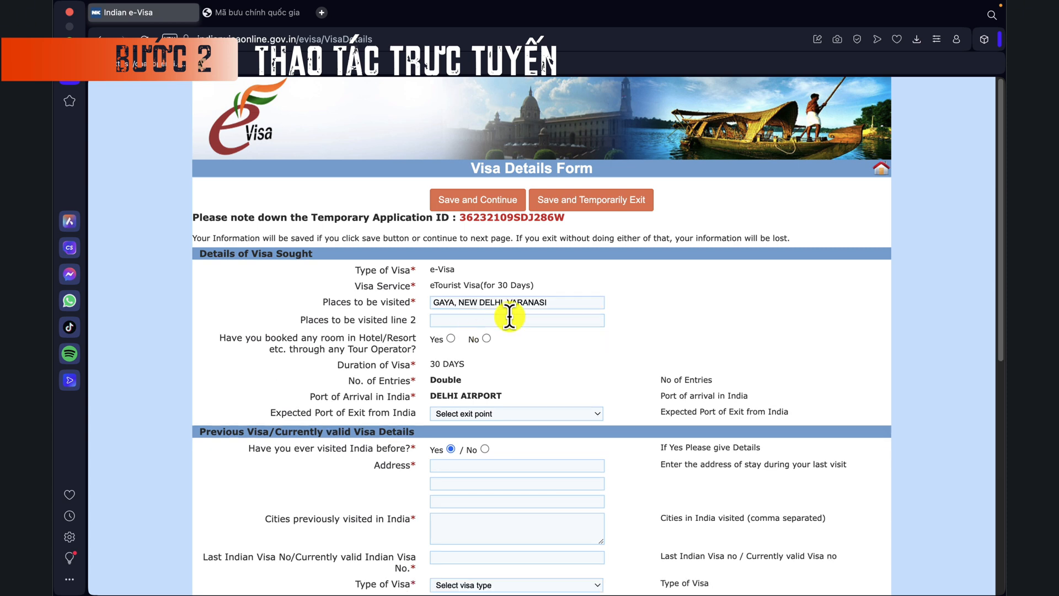
left_click(508, 323)
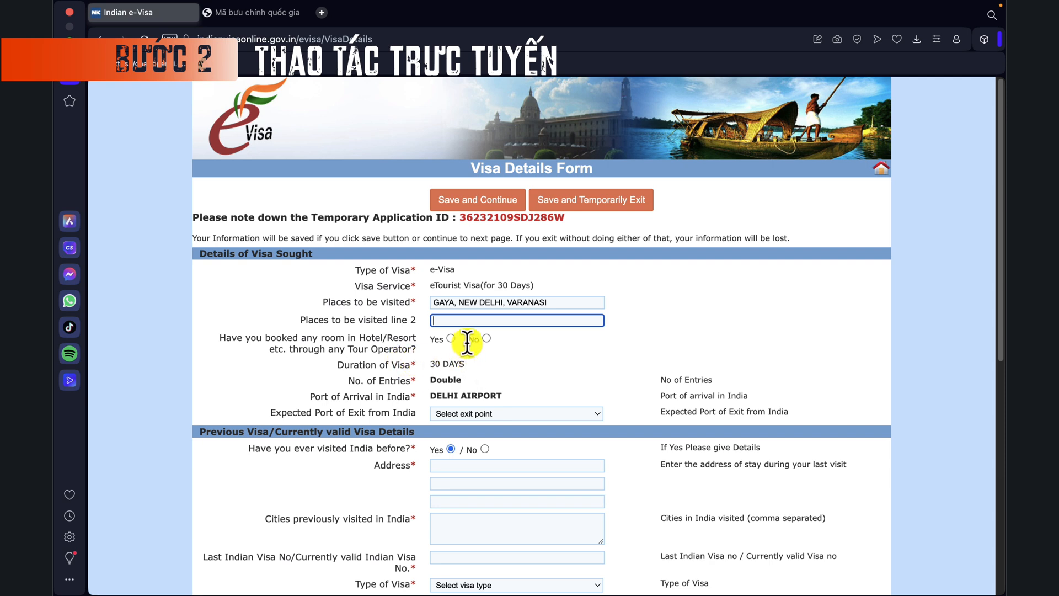
left_click(487, 339)
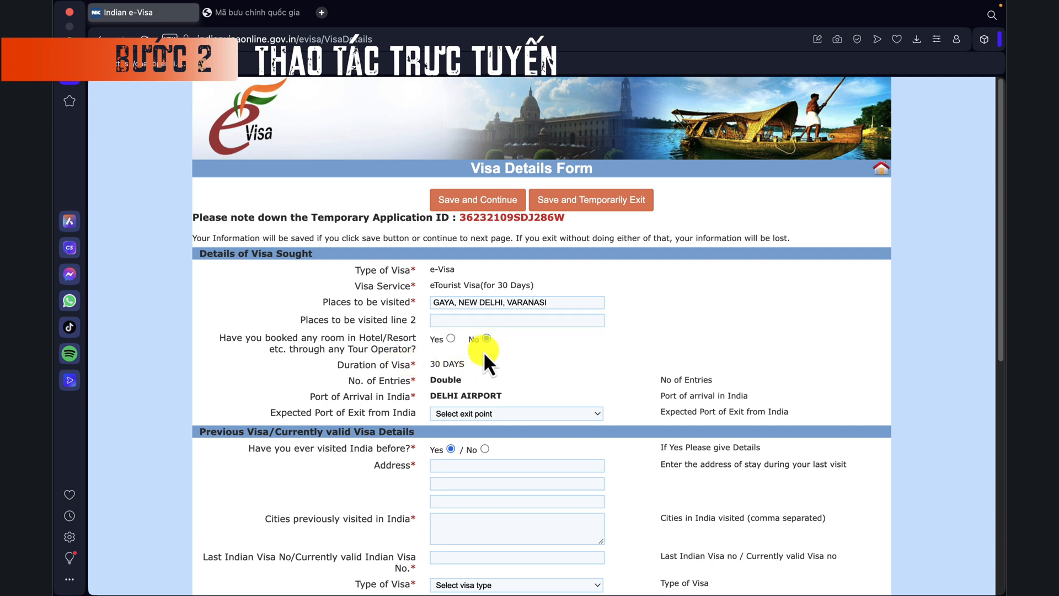
scroll(418, 406, "down", 1)
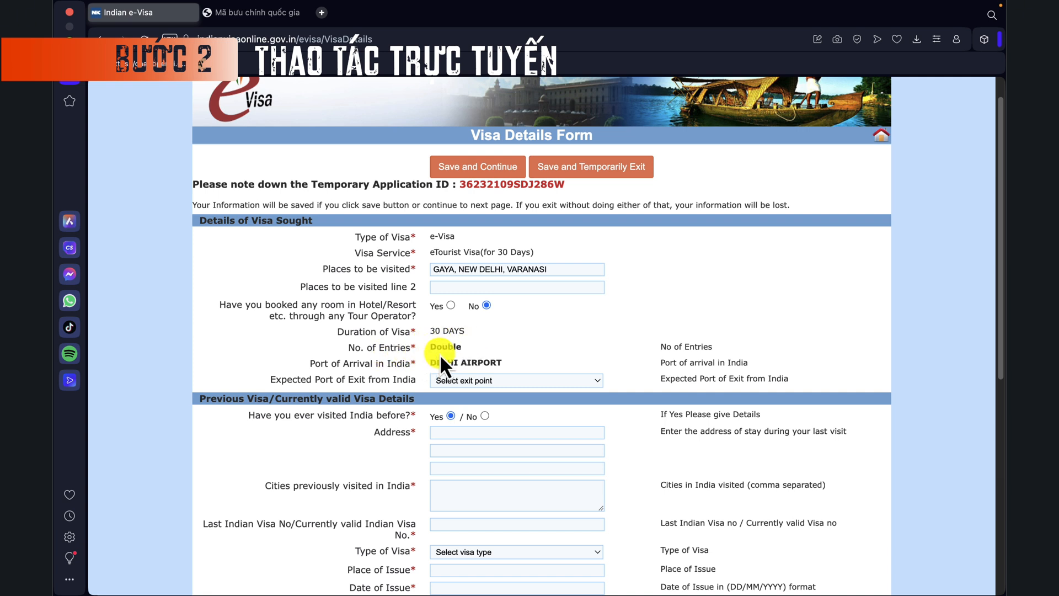
Step: Choose DELHI AIRPORT as exit port and answer No to previous India visits and prior refusals
left_click_drag(464, 347, 433, 347)
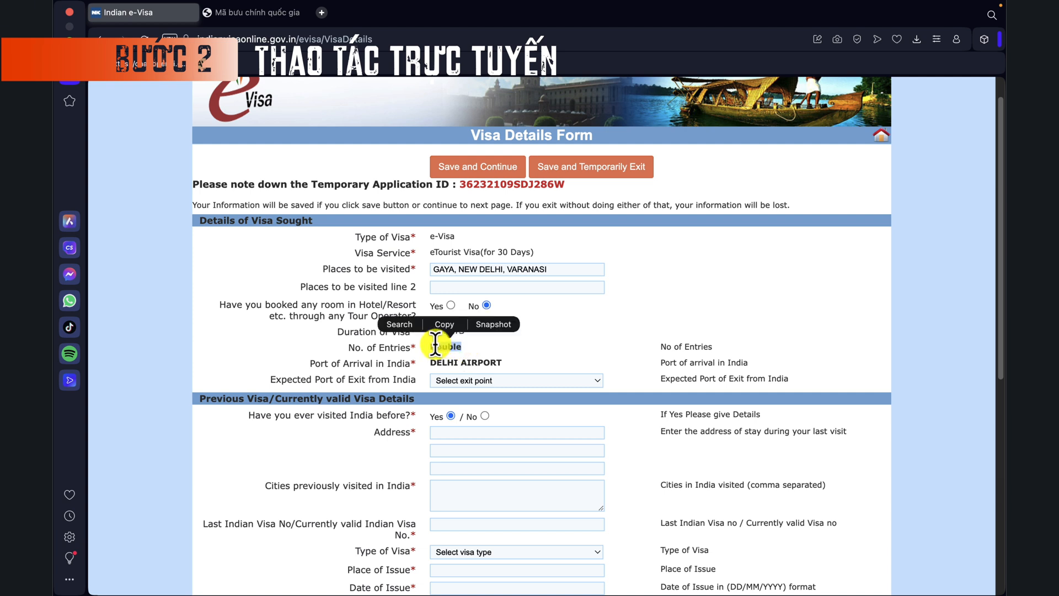
left_click(552, 348)
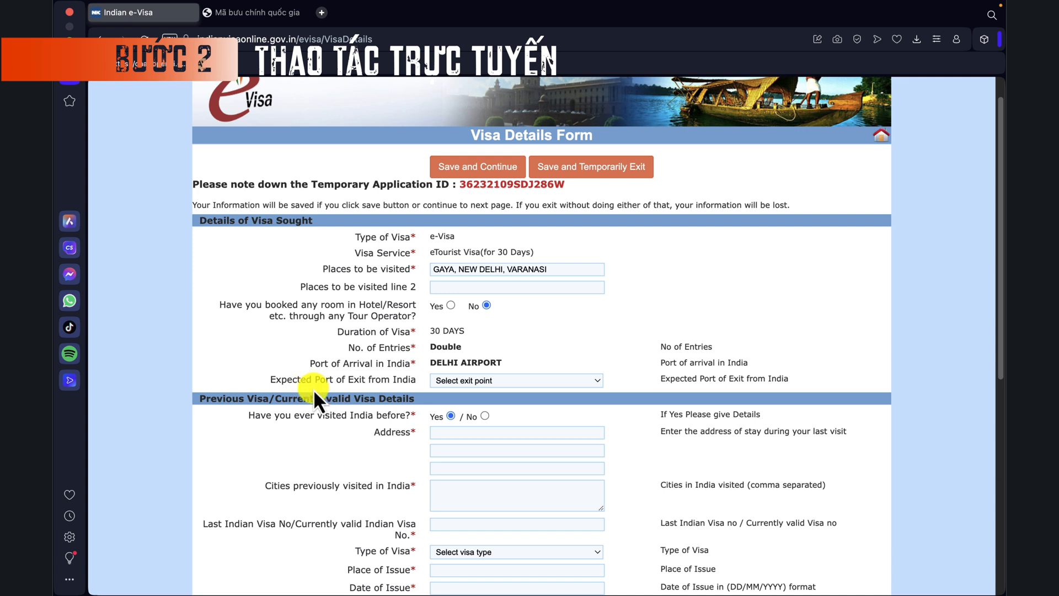
left_click(462, 381)
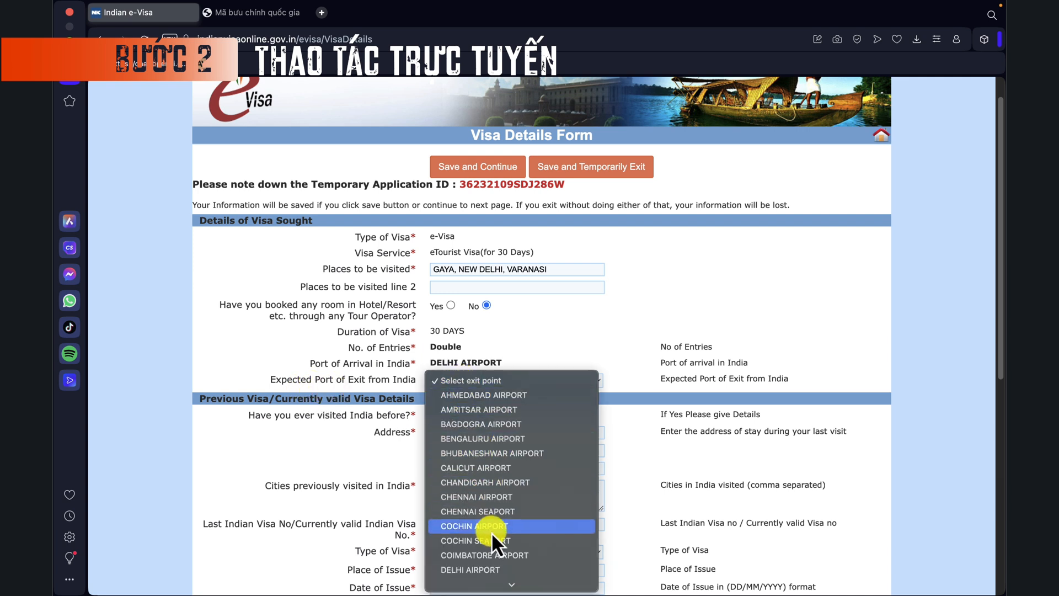
scroll(493, 540, "down", 2)
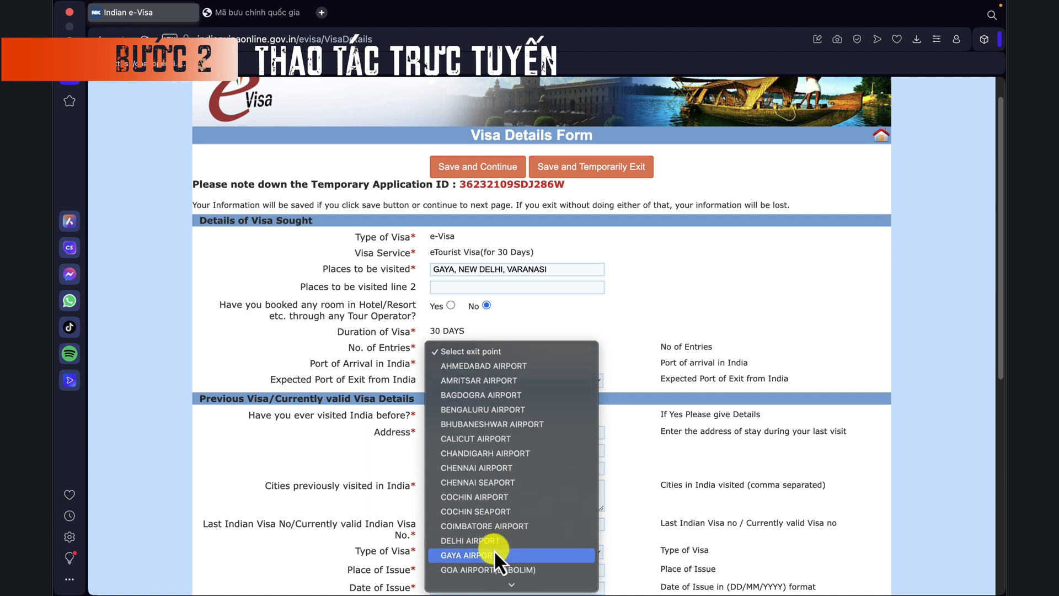
left_click(521, 544)
scroll(561, 492, "down", 2)
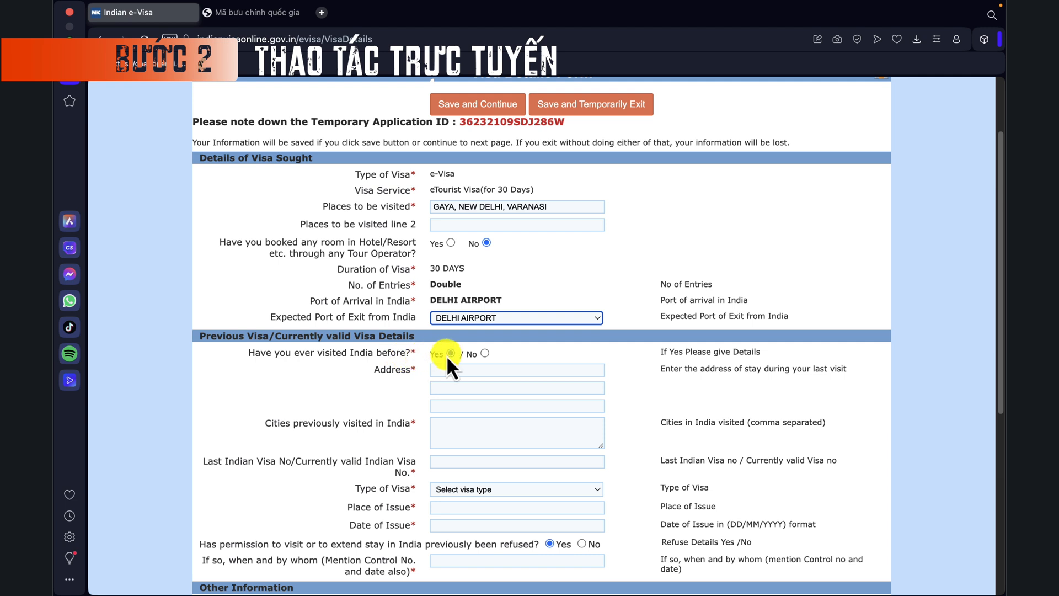
left_click(486, 354)
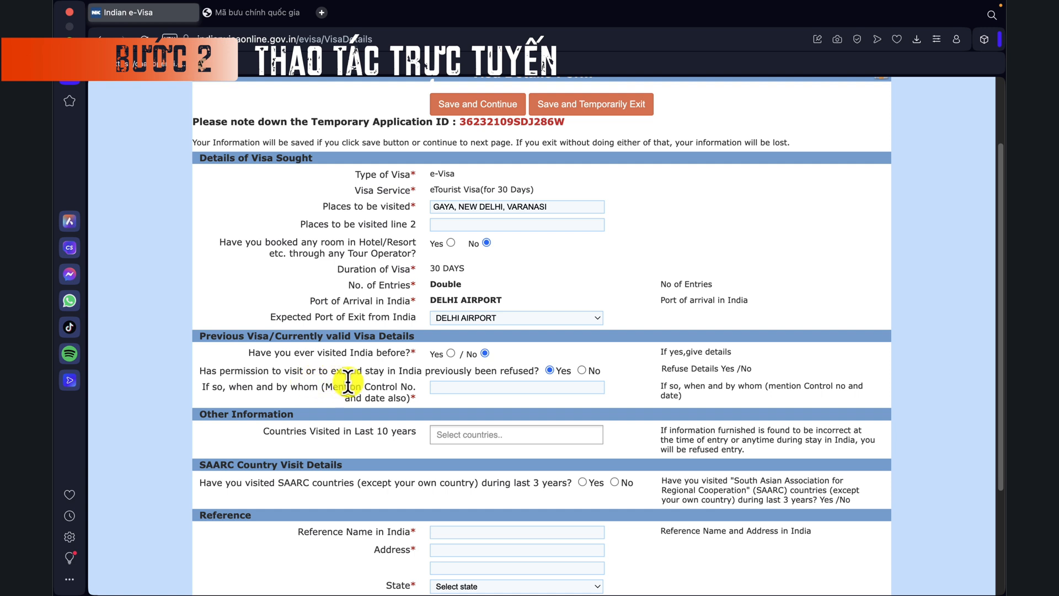
left_click(582, 370)
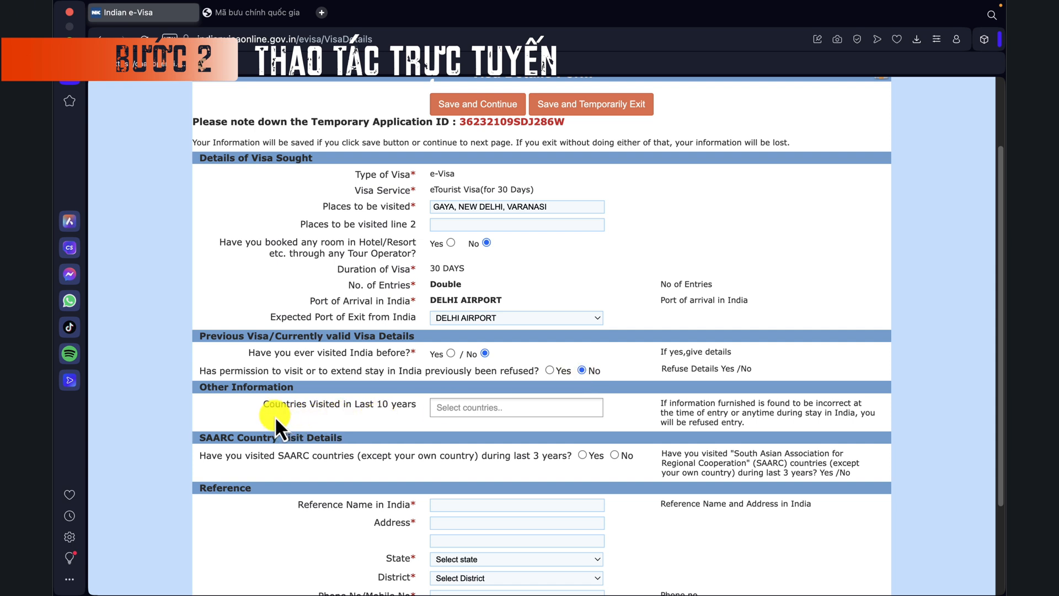
left_click(465, 407)
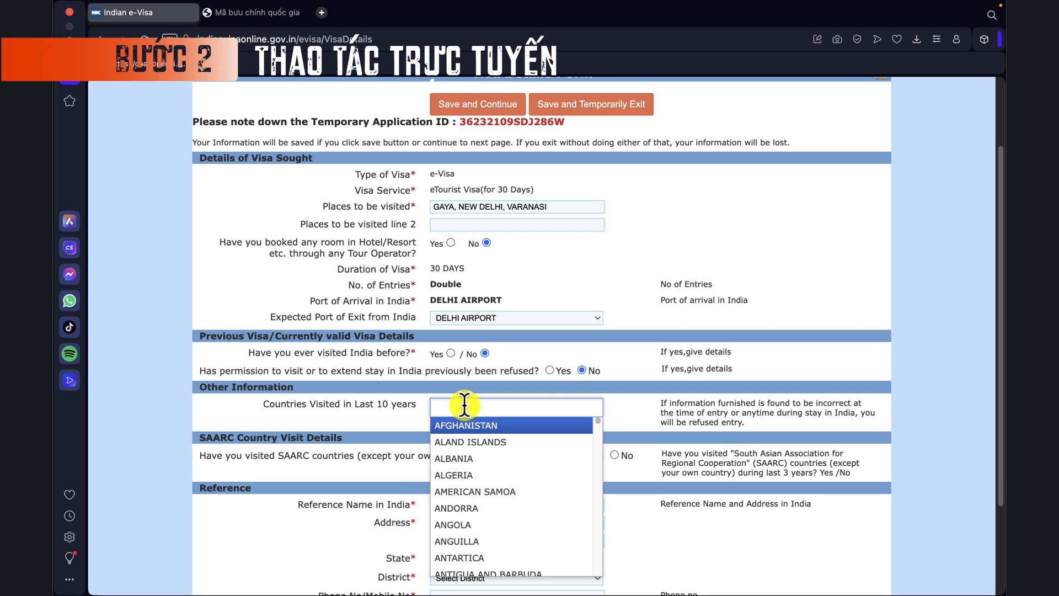
Step: Add THAILAND, SINGAPORE, MALAYSIA, MYANMAR and CAMBODIA as countries visited in the last 10 years
type("Thiald")
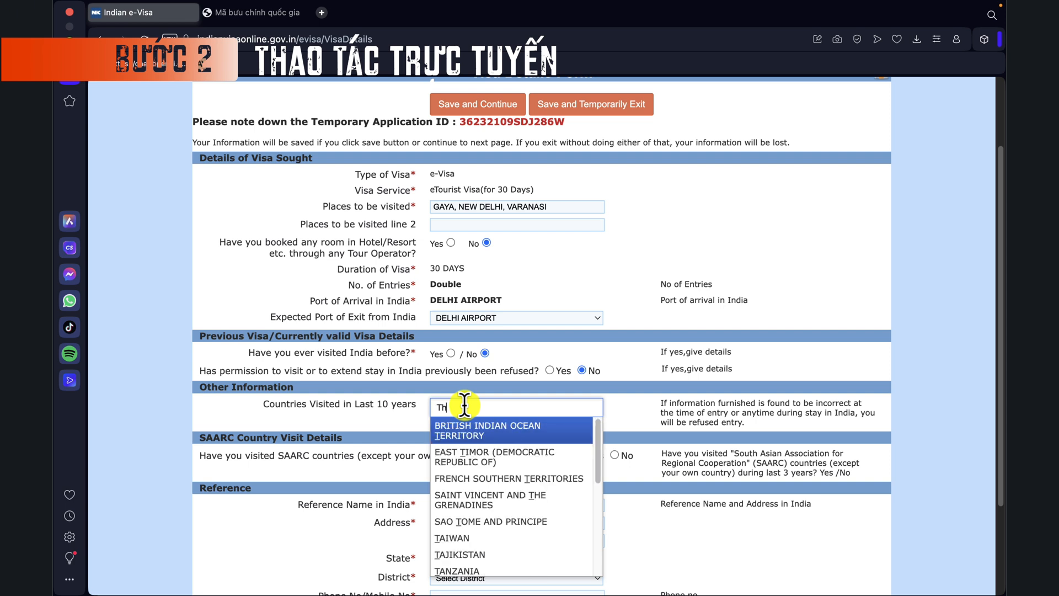
key("BackSpace")
key("BackSpace")
key("BackSpace")
key("BackSpace")
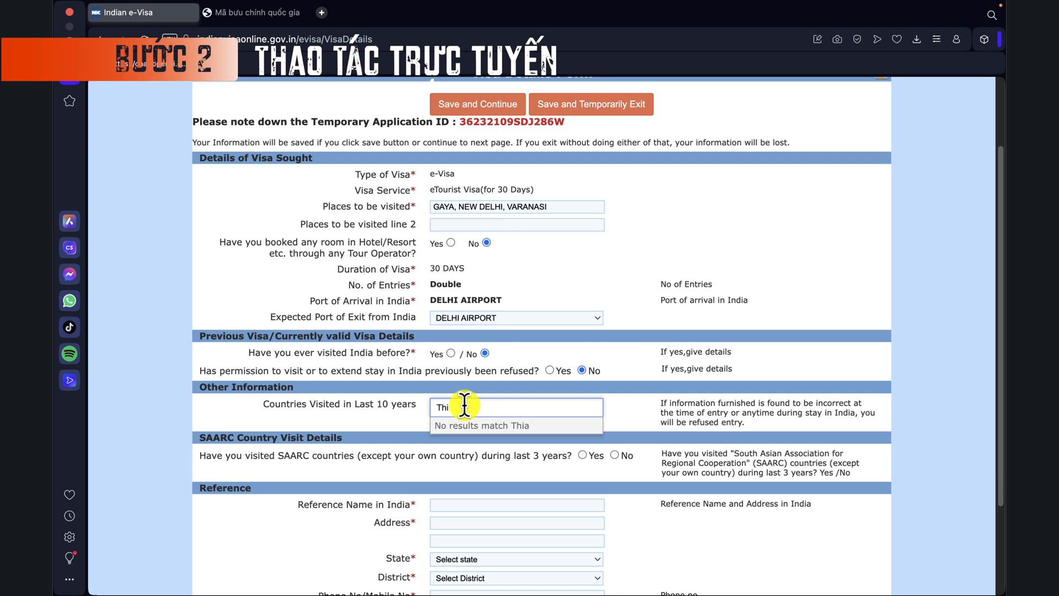
type("ailand")
key("Return")
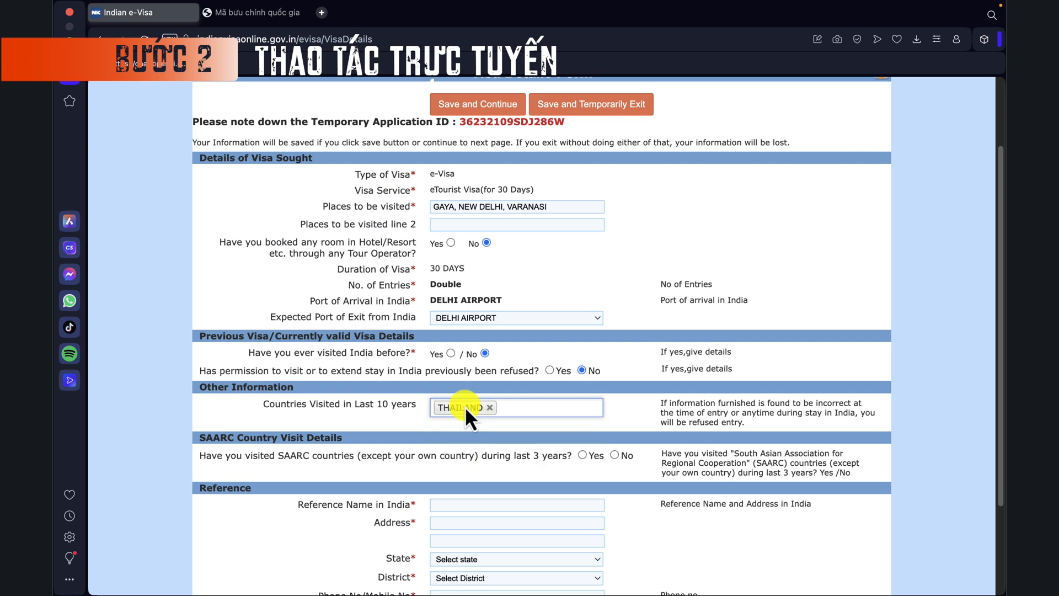
type("singapo")
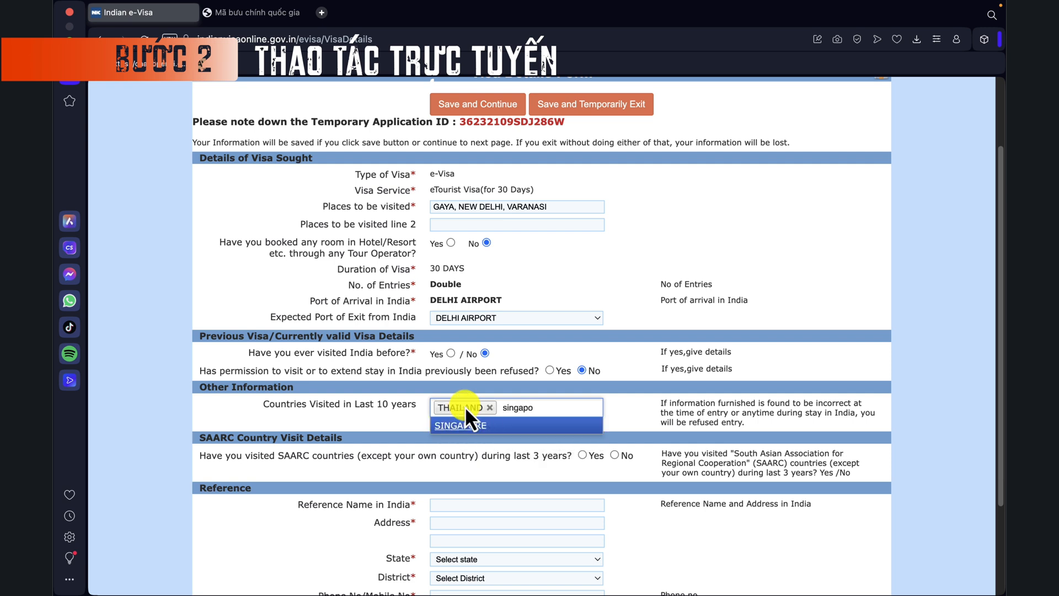
key("Return")
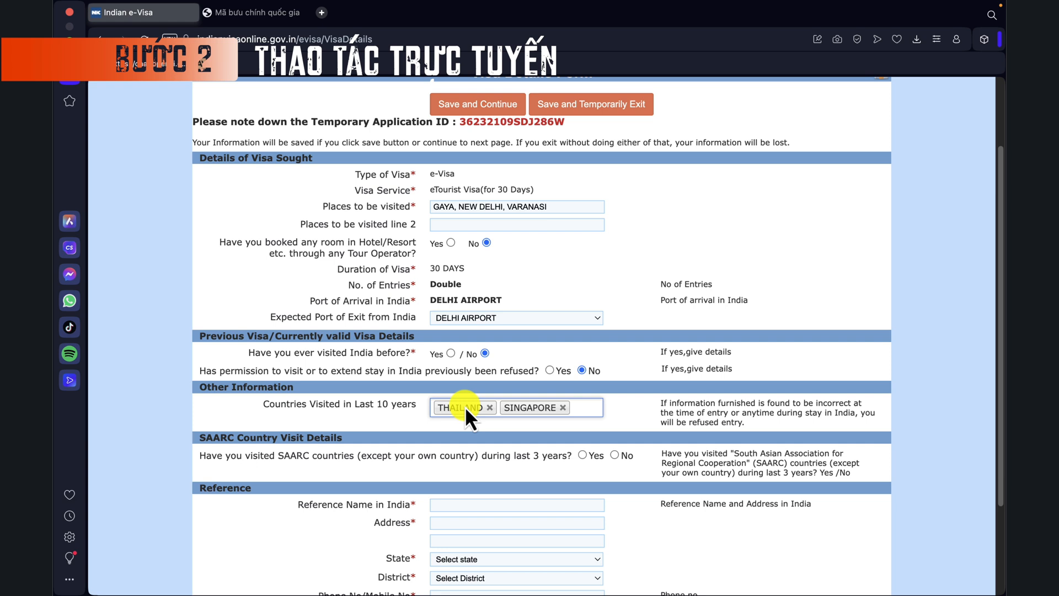
type("malay")
key("Return")
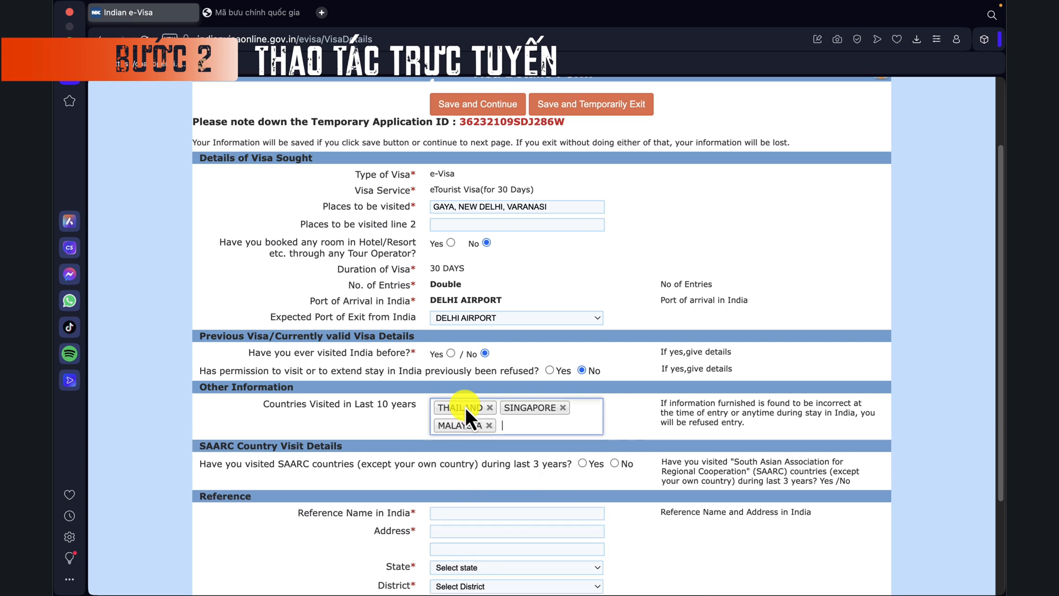
type("myanmar")
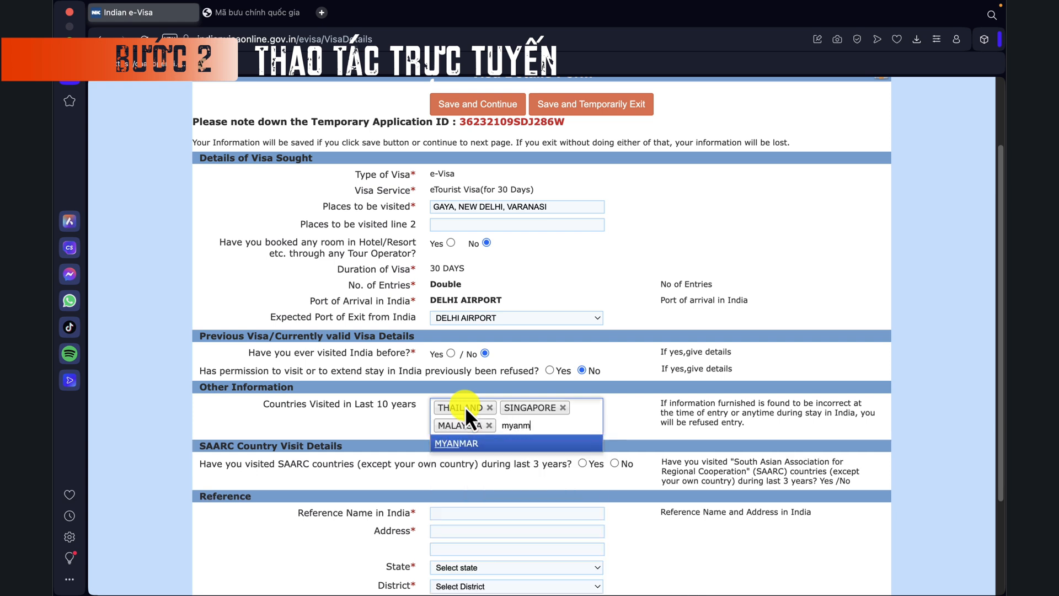
key("Return")
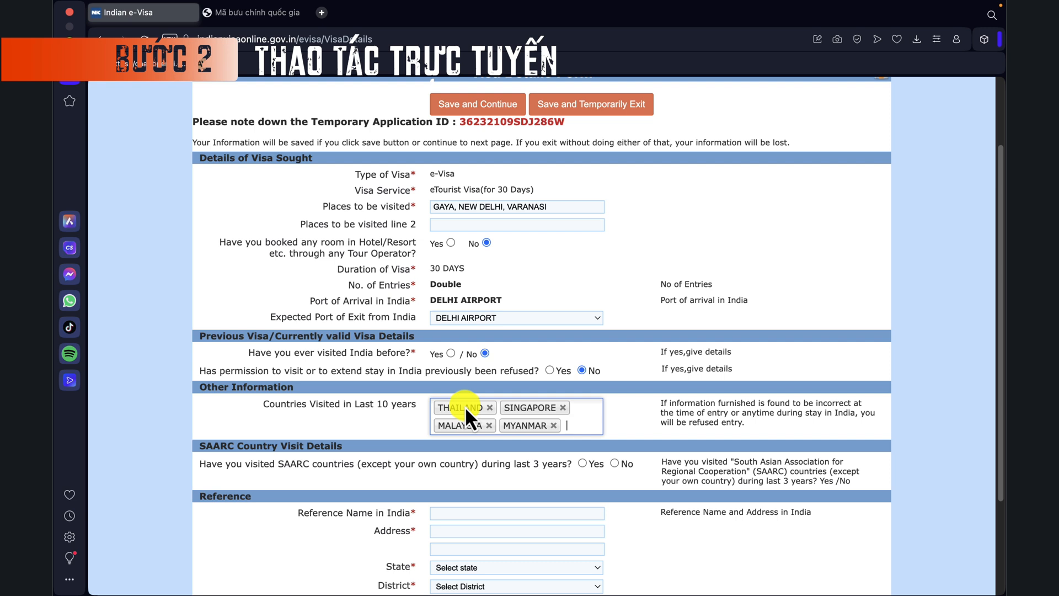
type("cambod")
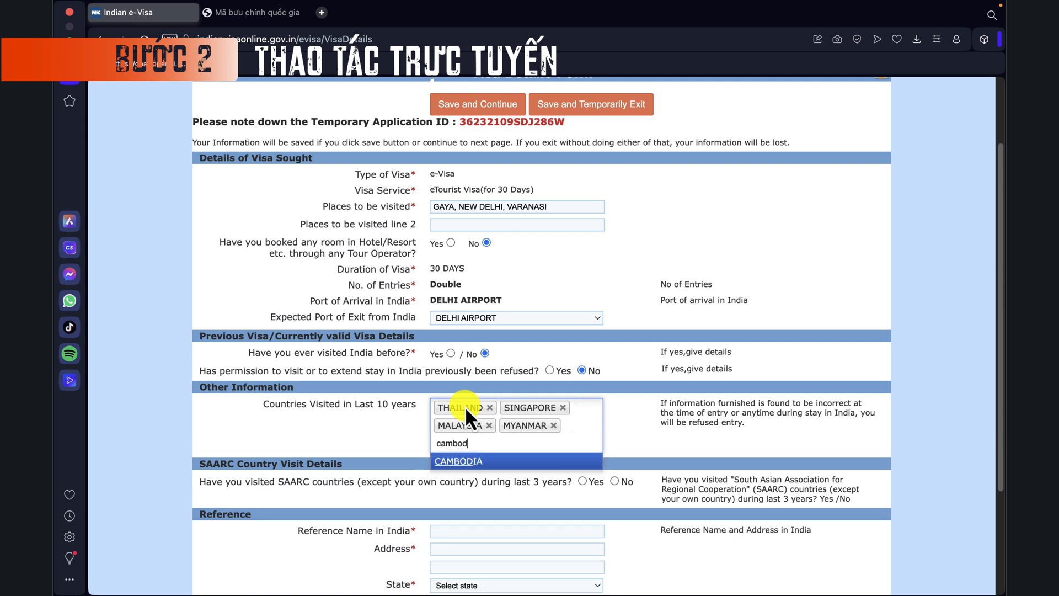
key("Return")
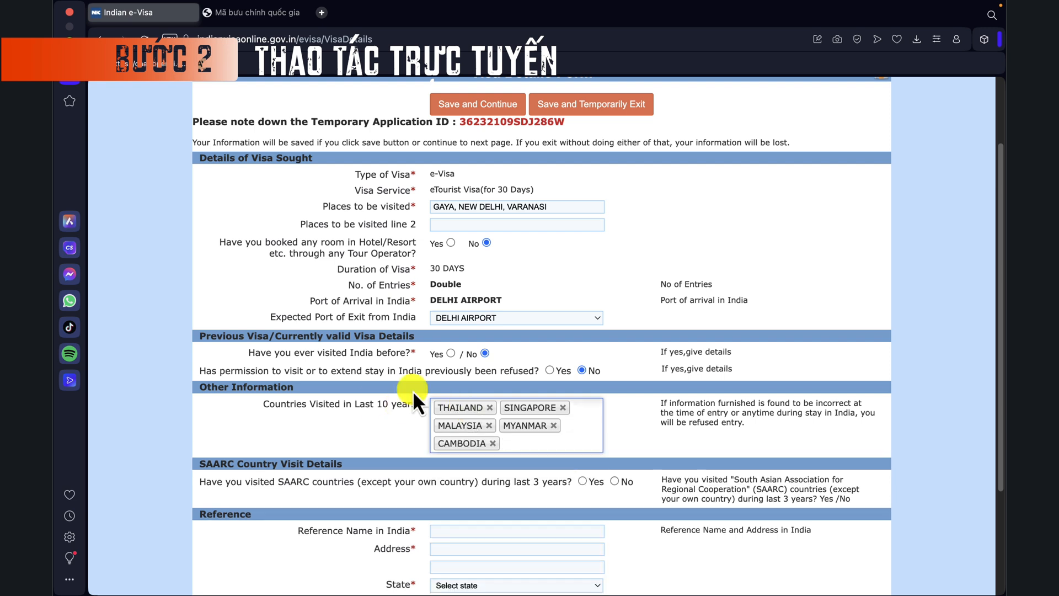
scroll(413, 425, "down", 1)
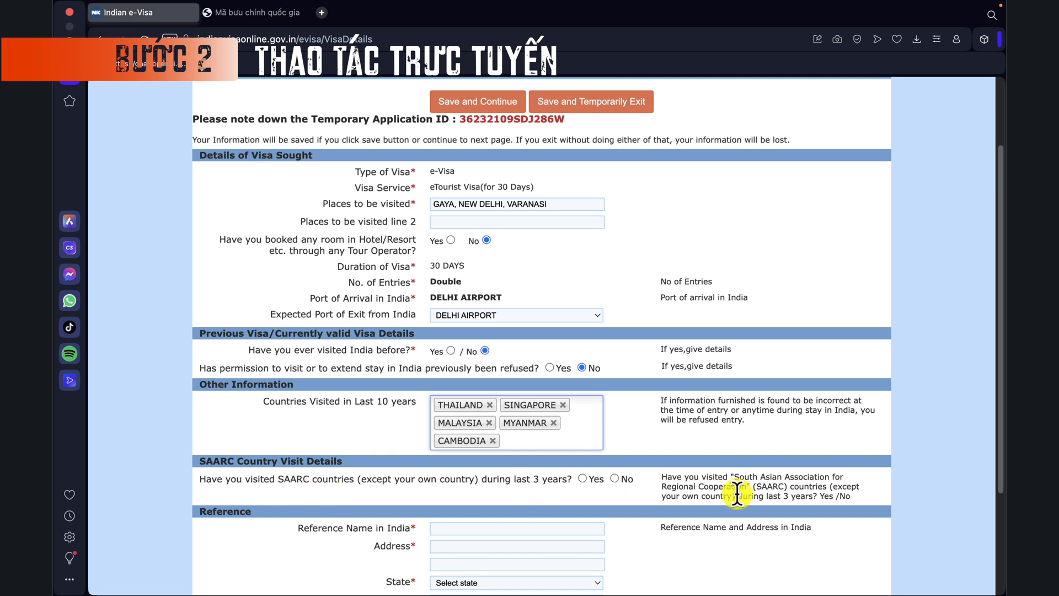
Step: Answer No to visiting SAARC countries and move to the reference name in India
left_click(615, 478)
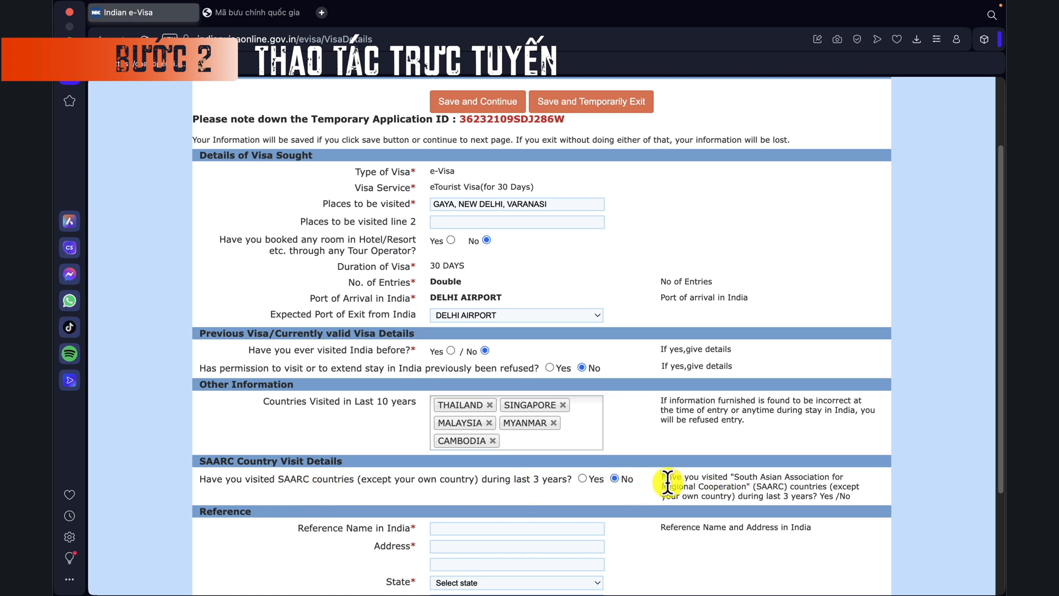
double_click(298, 478)
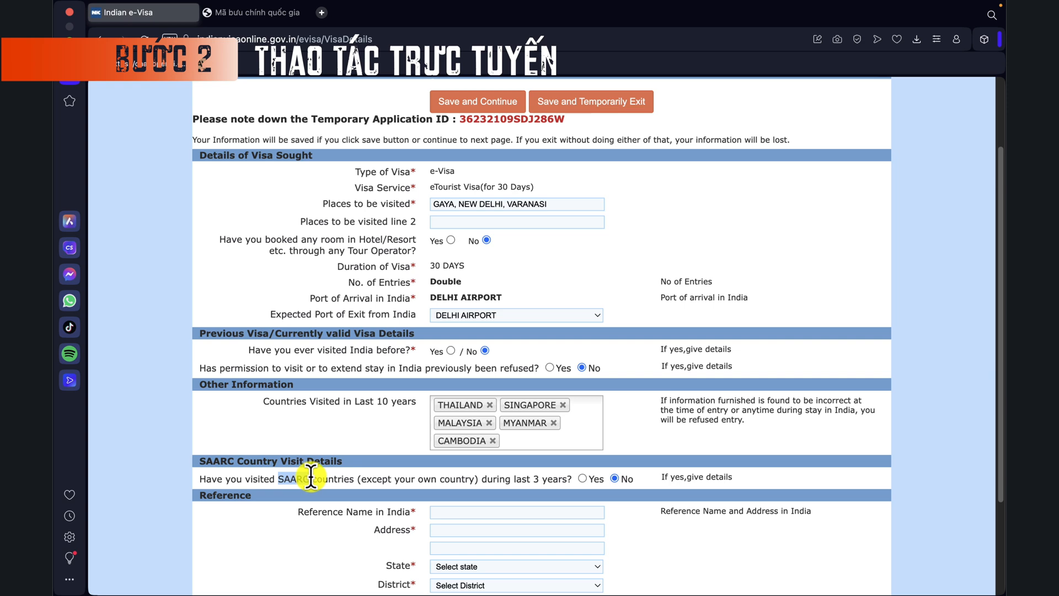
left_click(334, 477)
scroll(331, 480, "down", 3)
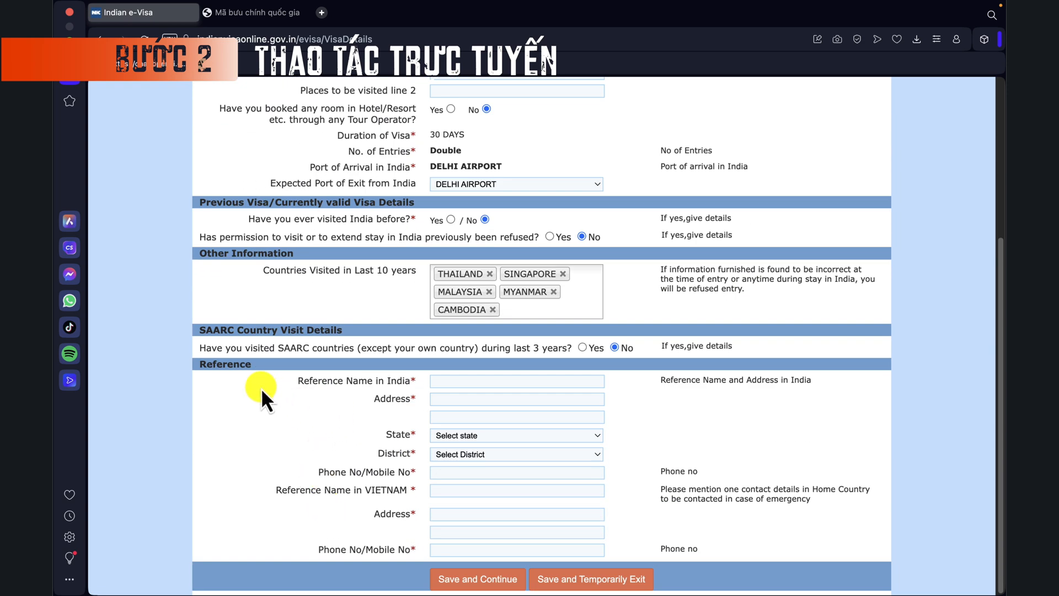
left_click(325, 404)
left_click(452, 381)
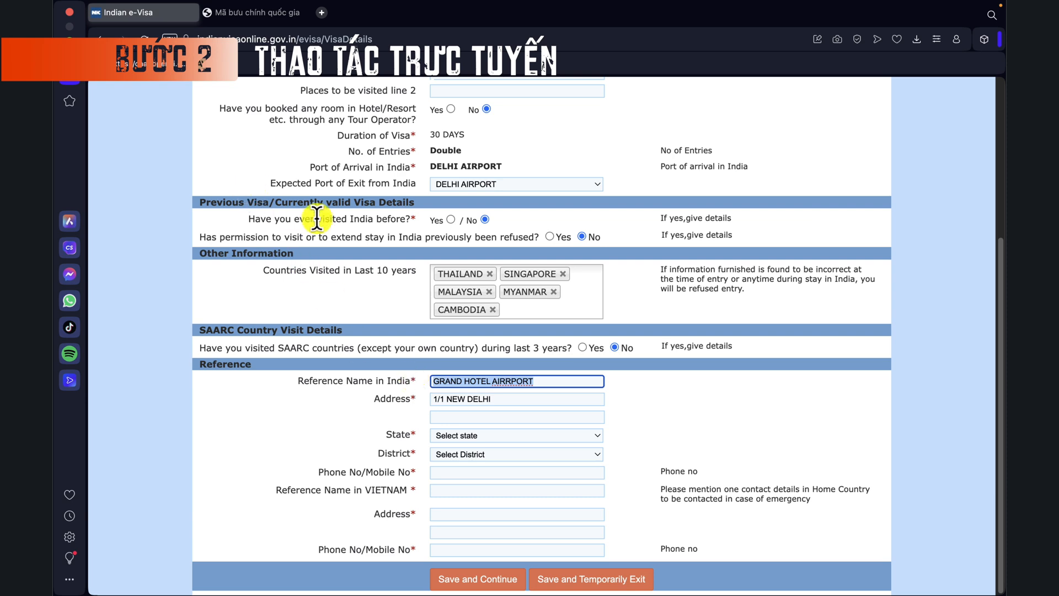
Step: Look up the New Delhi airport hotel and correct the reference name to AIRPORT HOTEL GRAND
left_click(277, 13)
left_click(276, 35)
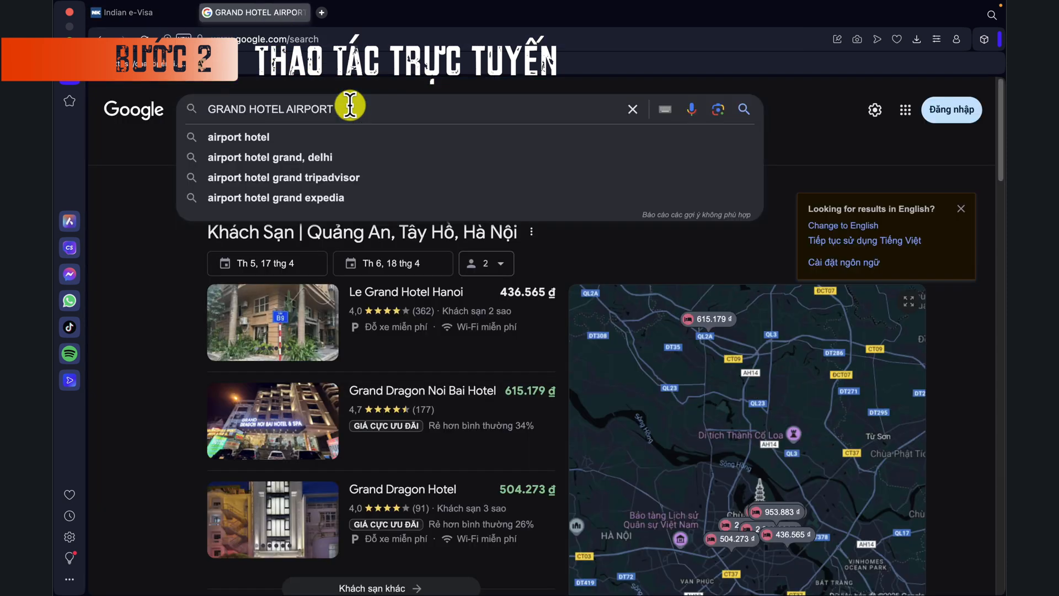
type("n")
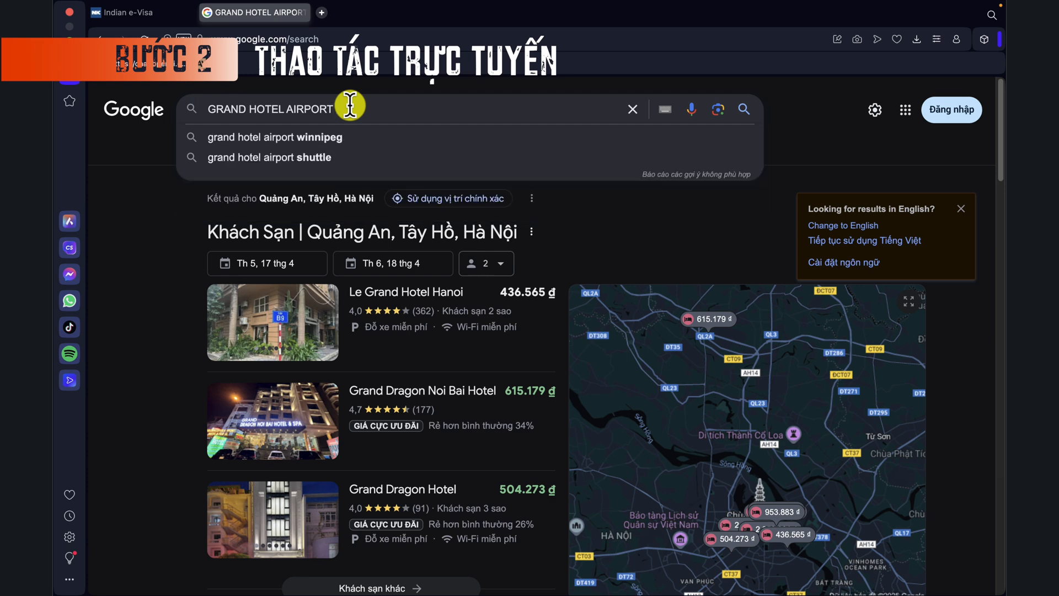
type("ew delhi")
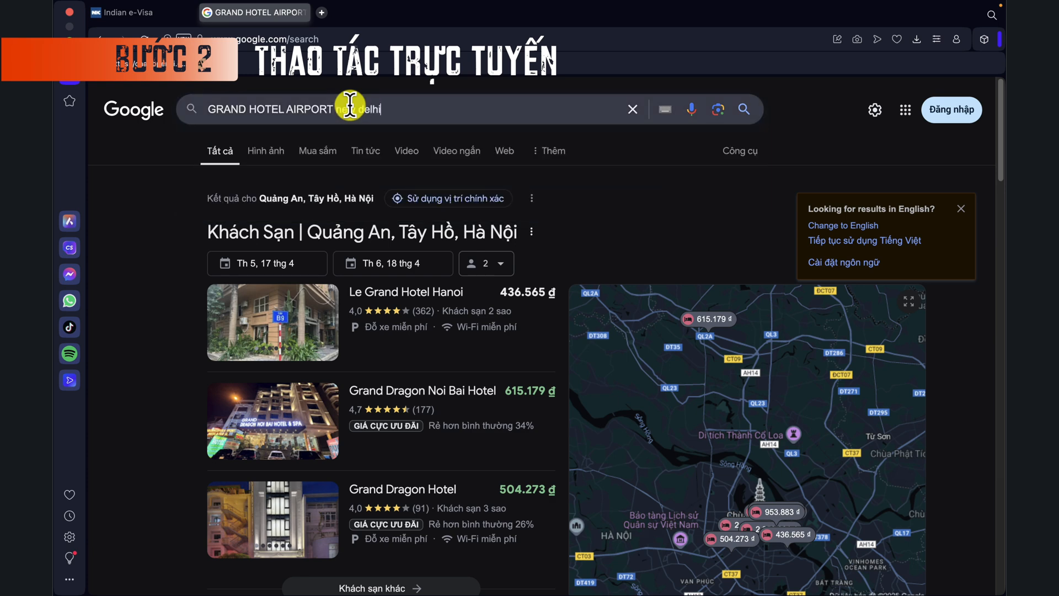
key("Return")
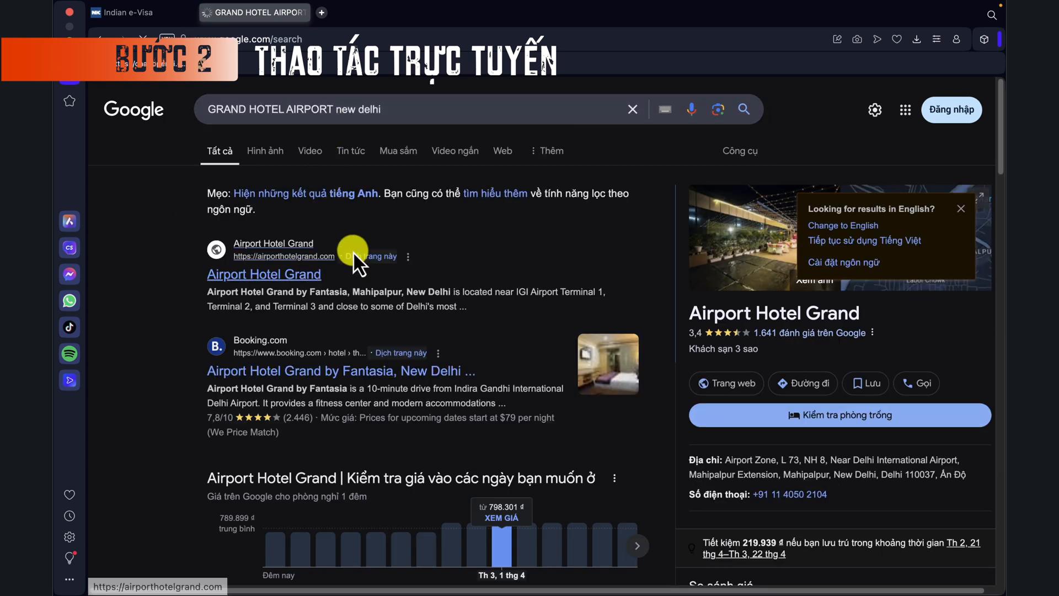
left_click(141, 12)
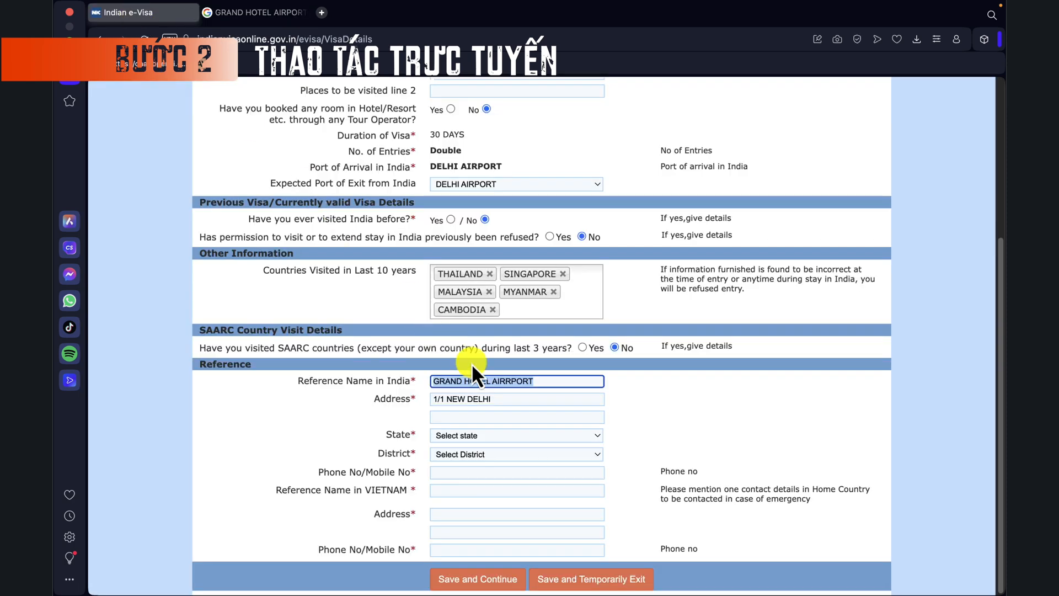
left_click(555, 382)
left_click_drag(542, 380, 377, 364)
type("a")
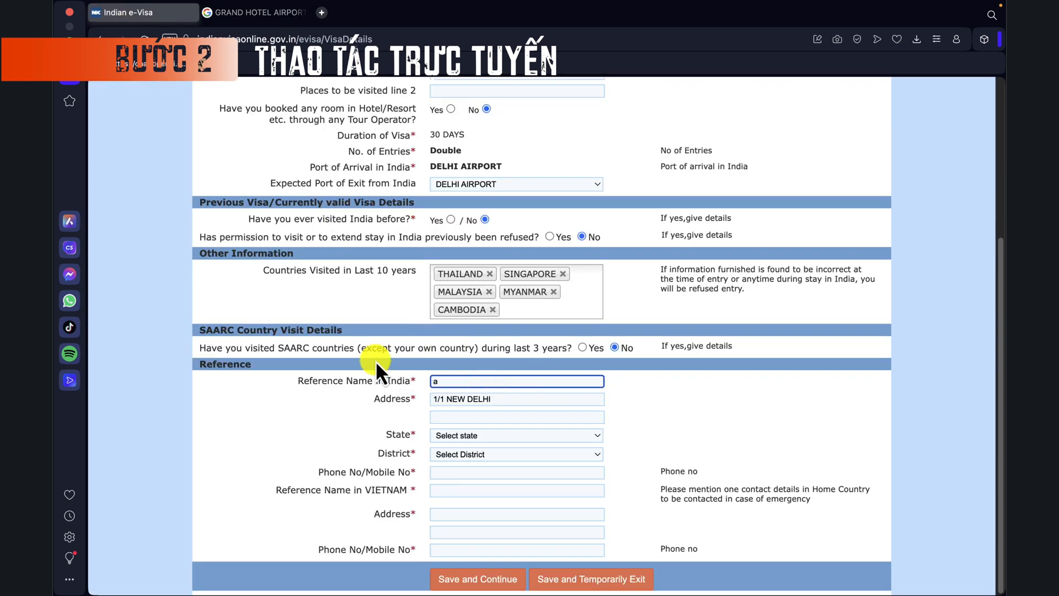
key("BackSpace")
type("airport hotel grand")
left_click(688, 396)
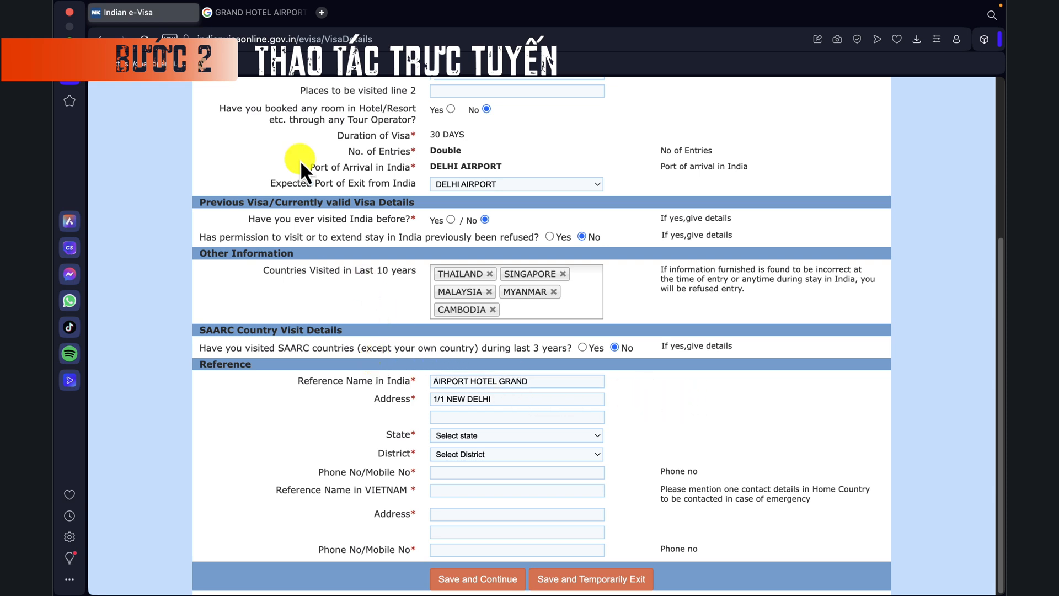
Step: Paste the hotel's address as the reference address, with state DELHI and district NEW DELHI
left_click(254, 14)
left_click_drag(491, 399, 433, 399)
type("Airport Zone, L 73, NH 8, Near Delhi International Airport, Mahipalpur Extension, Mahipalpur, New Delhi, Delhi 110037")
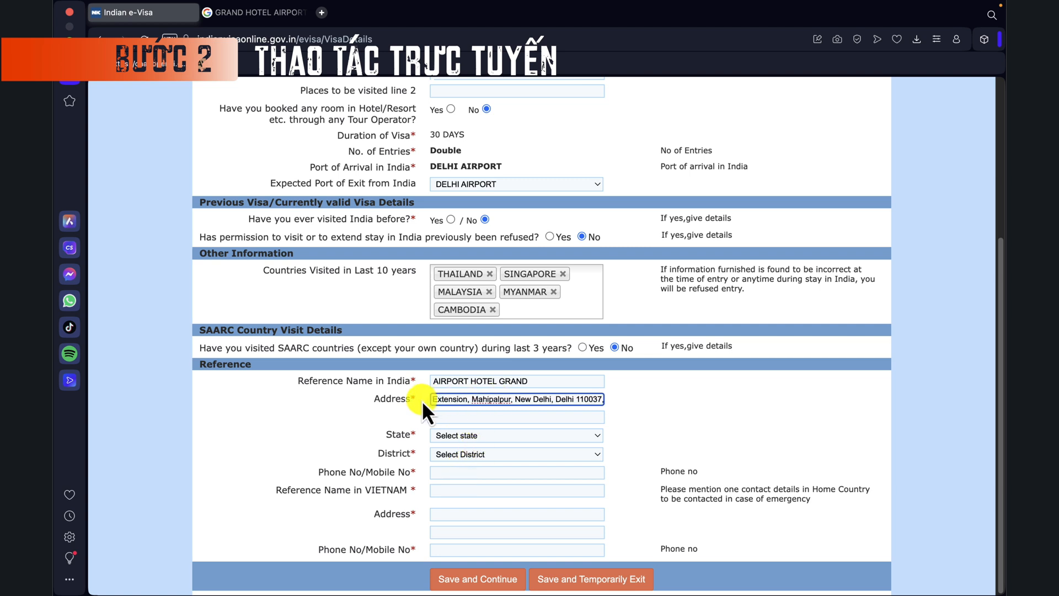
left_click(615, 424)
left_click(491, 435)
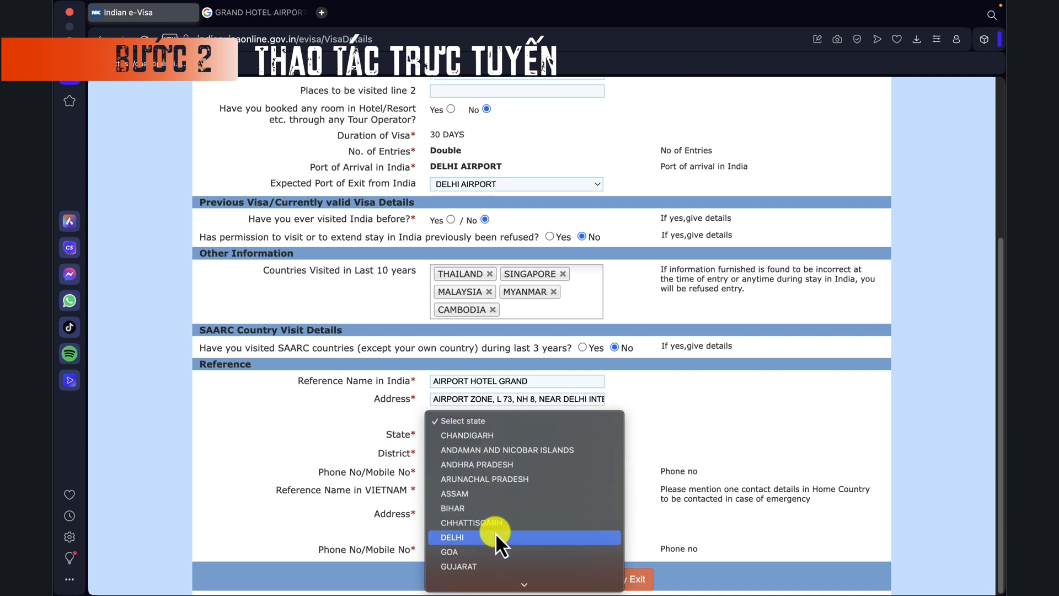
left_click(496, 532)
left_click(465, 457)
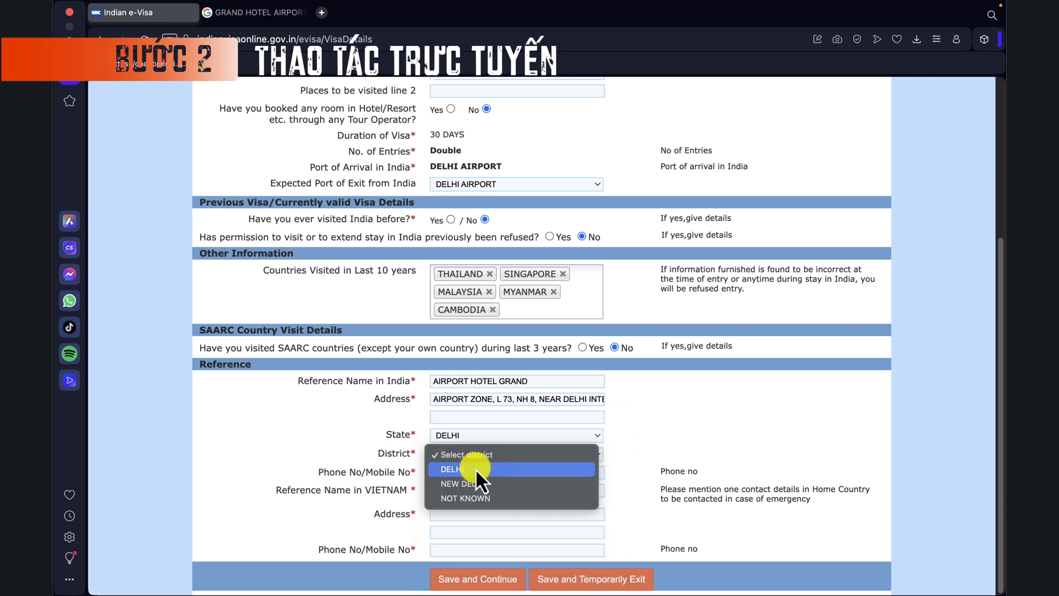
left_click(498, 485)
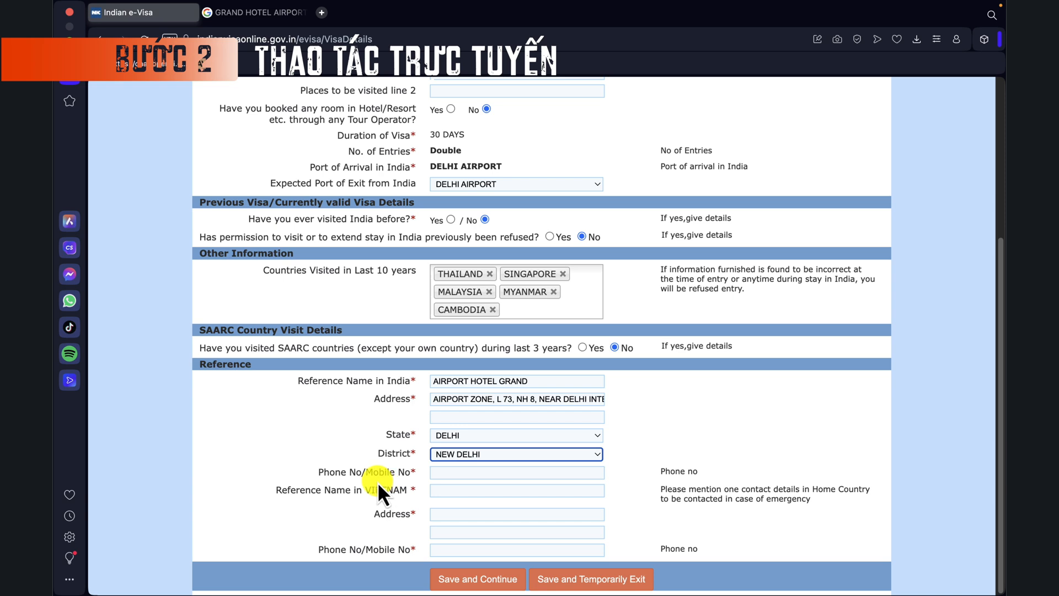
Step: Copy the hotel's phone number from the search results
left_click(457, 472)
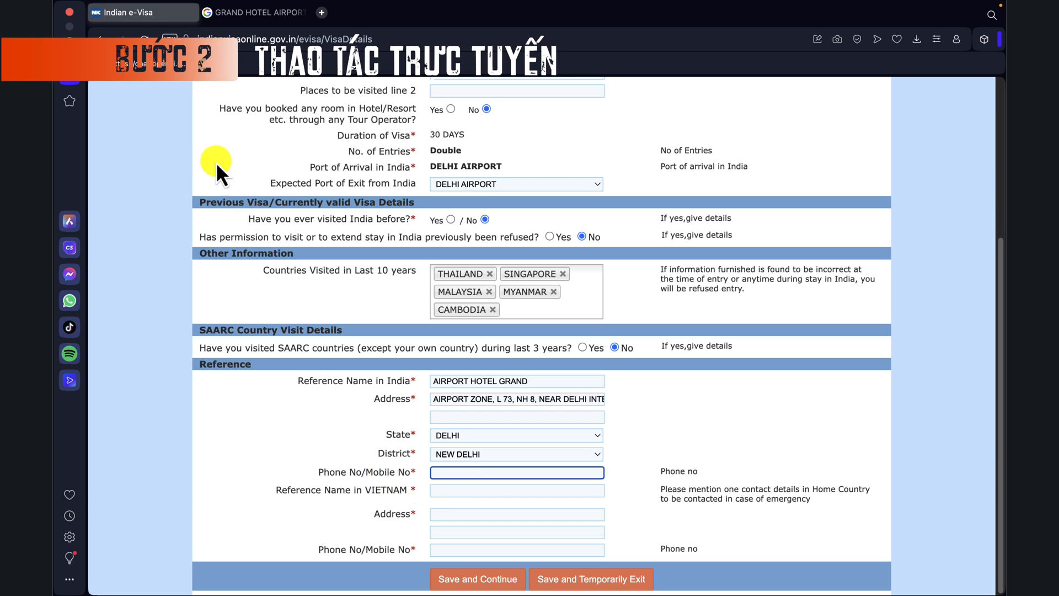
left_click(216, 13)
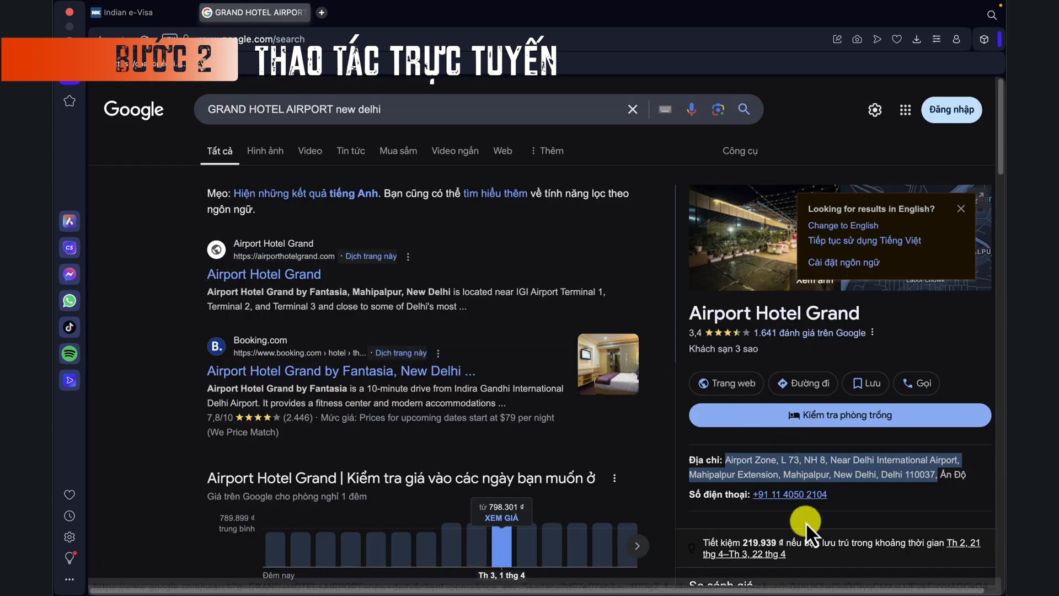
scroll(822, 518, "down", 1)
left_click(841, 500)
left_click_drag(779, 499, 765, 503)
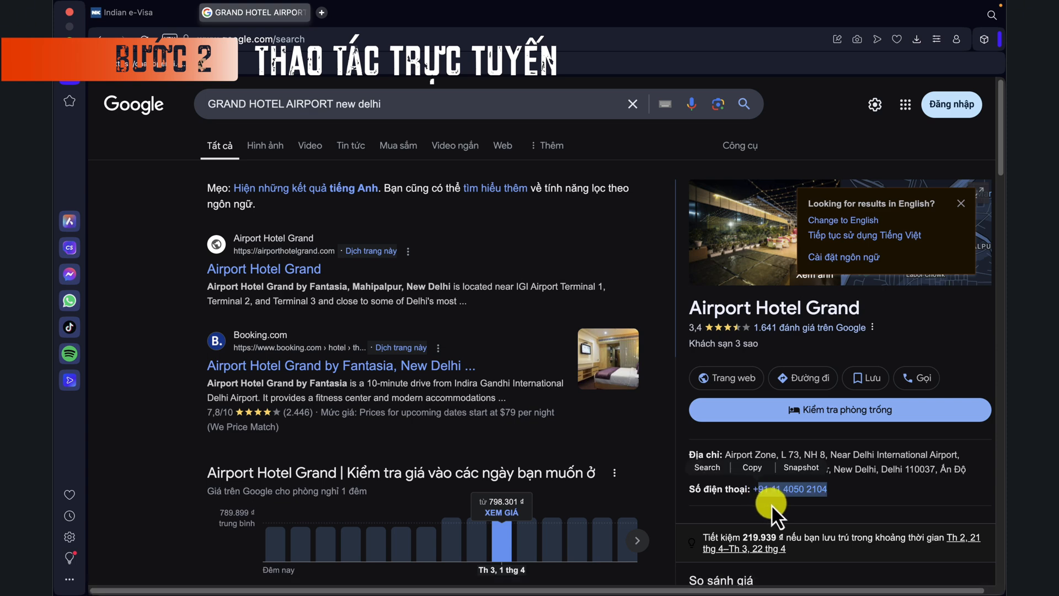
key("super+c")
left_click(135, 16)
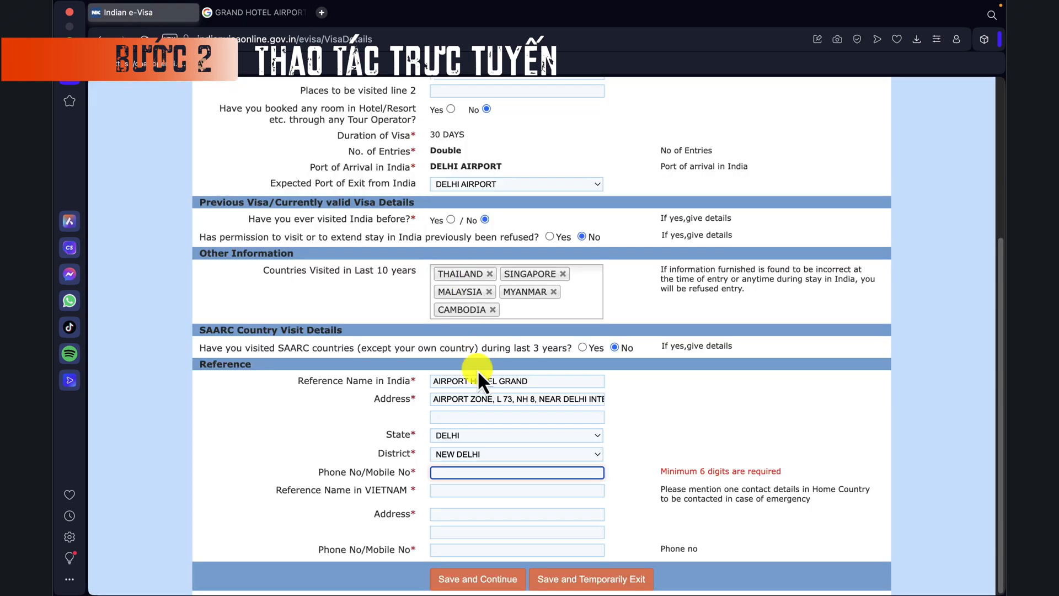
Step: Paste the hotel phone number, then enter the Vietnam reference contact's name and phone number
key("super+v")
left_click(458, 499)
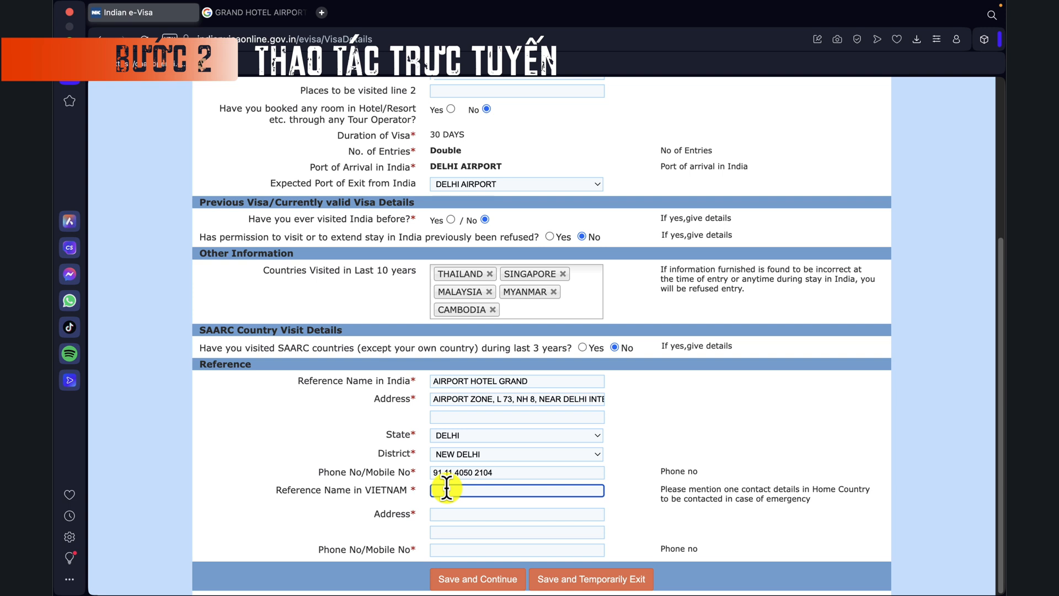
key("Tab")
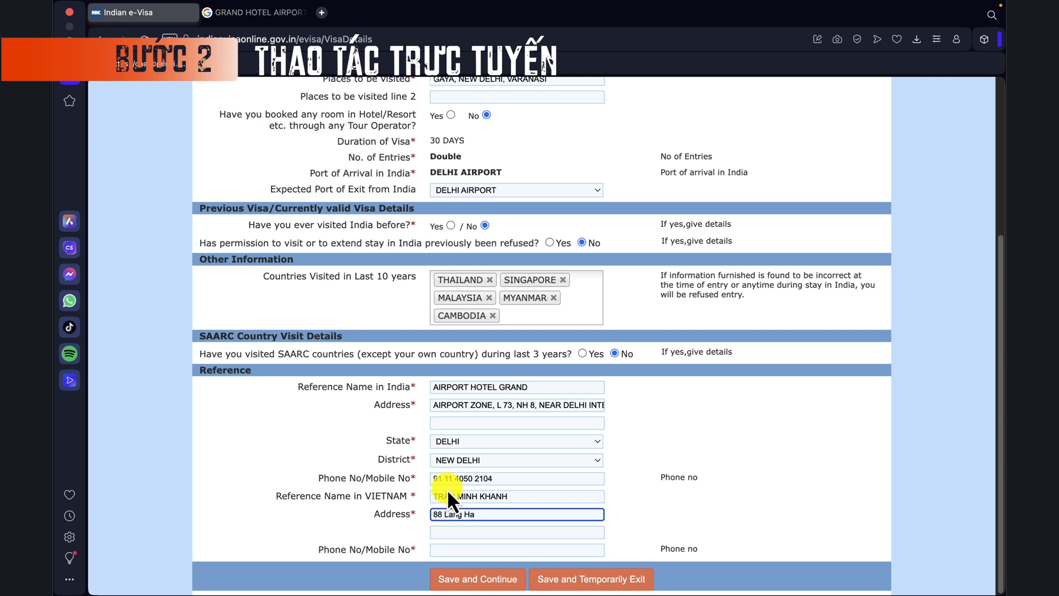
left_click(440, 550)
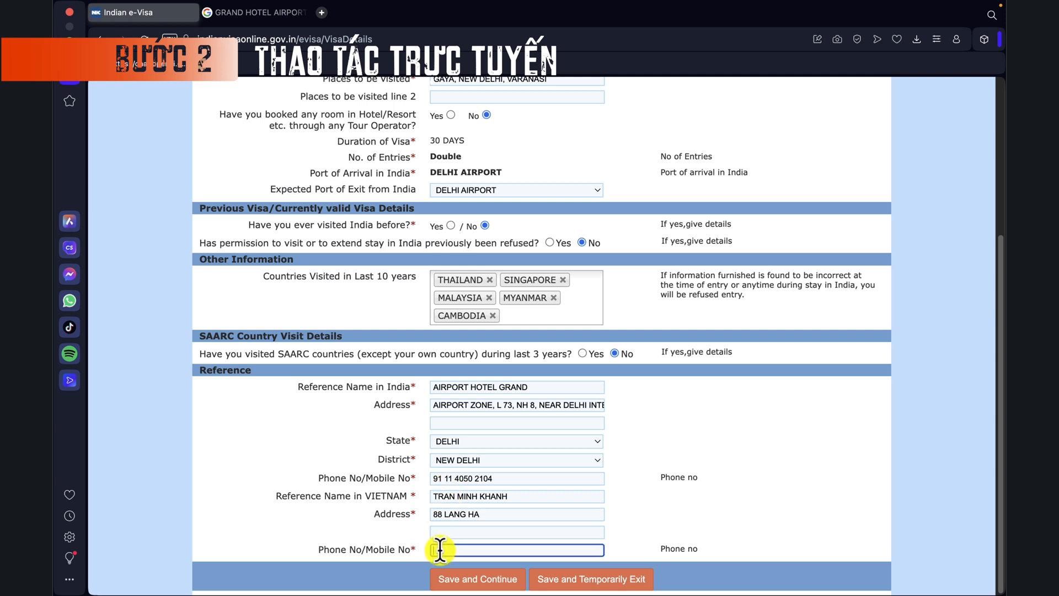
left_click(491, 577)
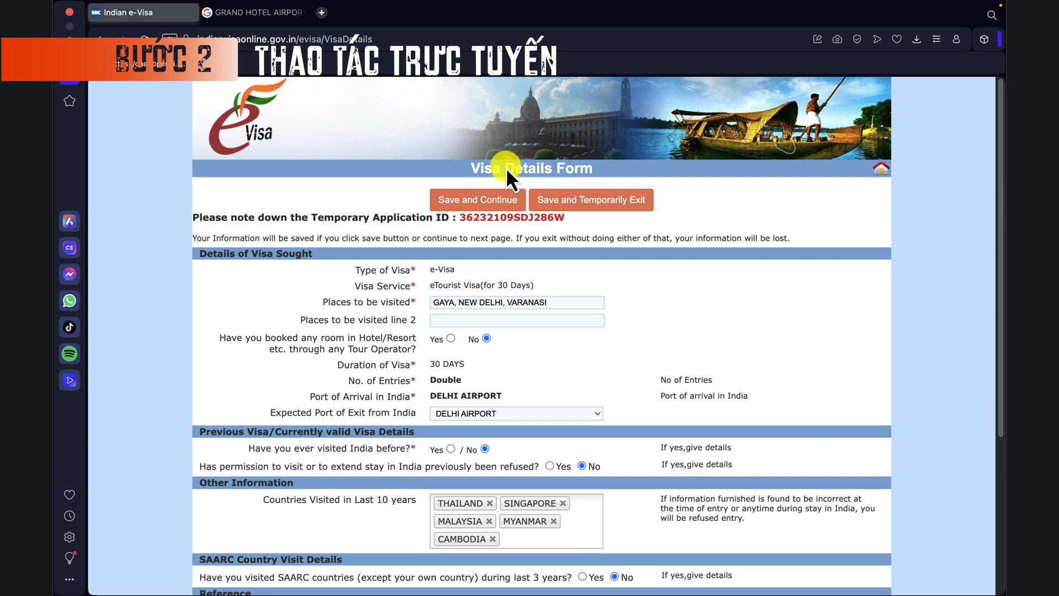
Step: Save the visa details and continue to the additional questions page
scroll(509, 221, "down", 3)
scroll(533, 332, "down", 1)
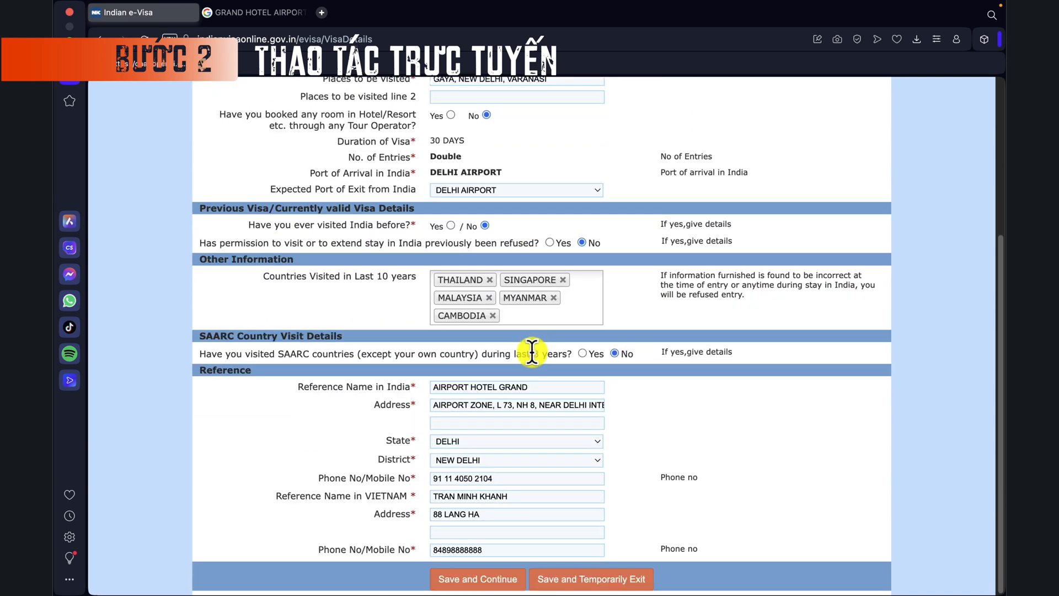
left_click(488, 581)
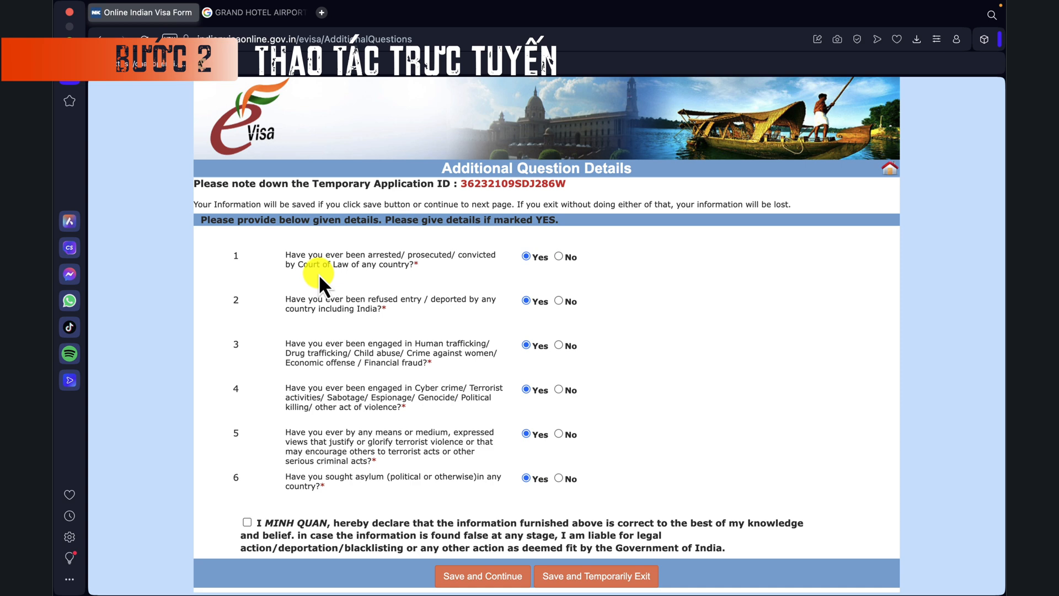
Step: Answer No to questions 1–5, covering arrest, refused entry, trafficking/crime and terrorism views
left_click(560, 257)
left_click(558, 301)
left_click(559, 345)
triple_click(298, 445)
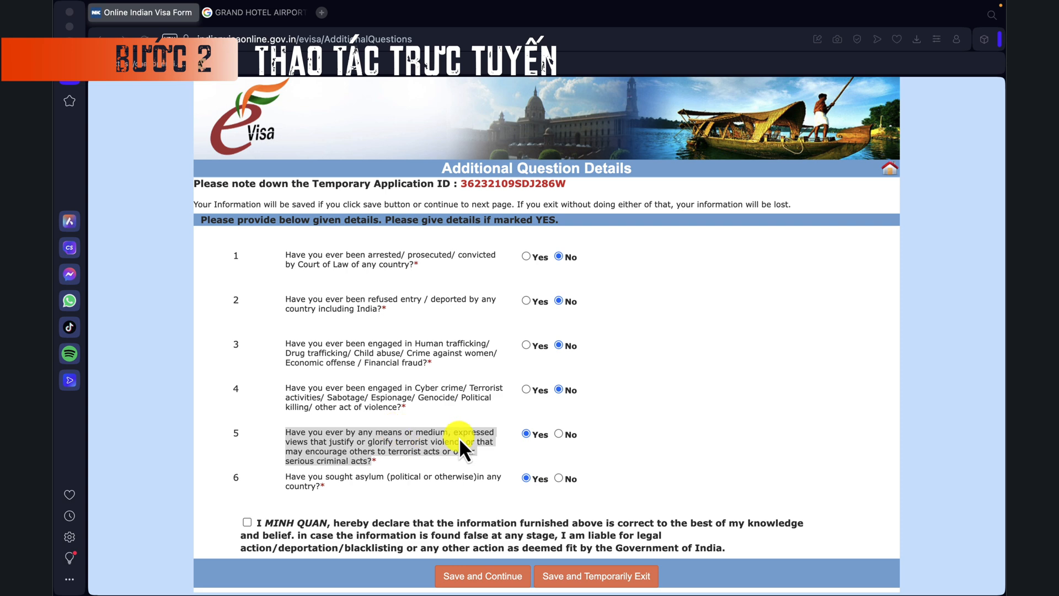
left_click(559, 434)
triple_click(302, 478)
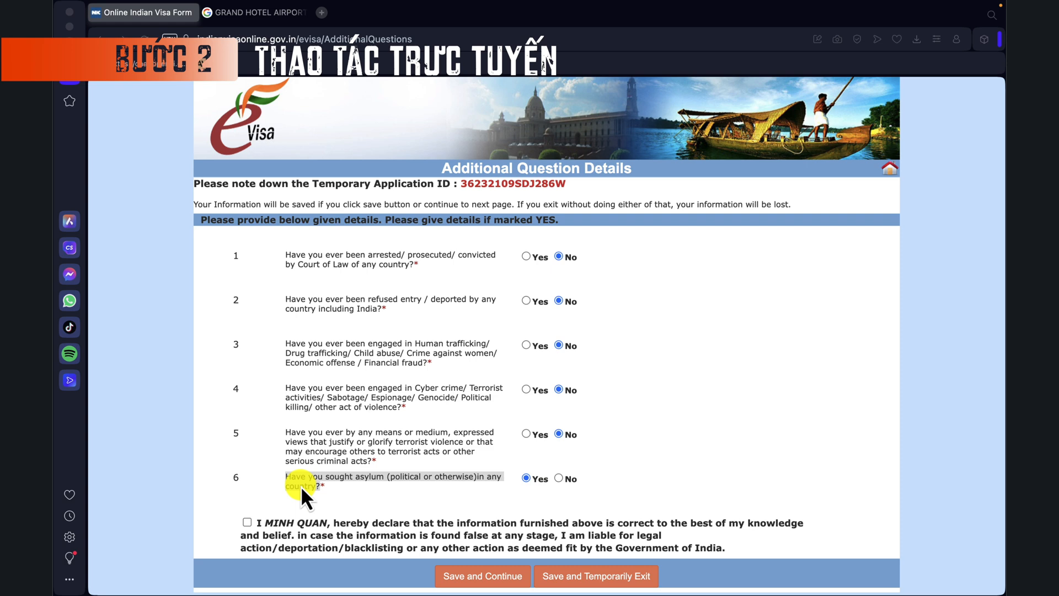
Step: Set the asylum question to No, tick the applicant declaration, then Save and Continue
left_click(560, 478)
triple_click(280, 528)
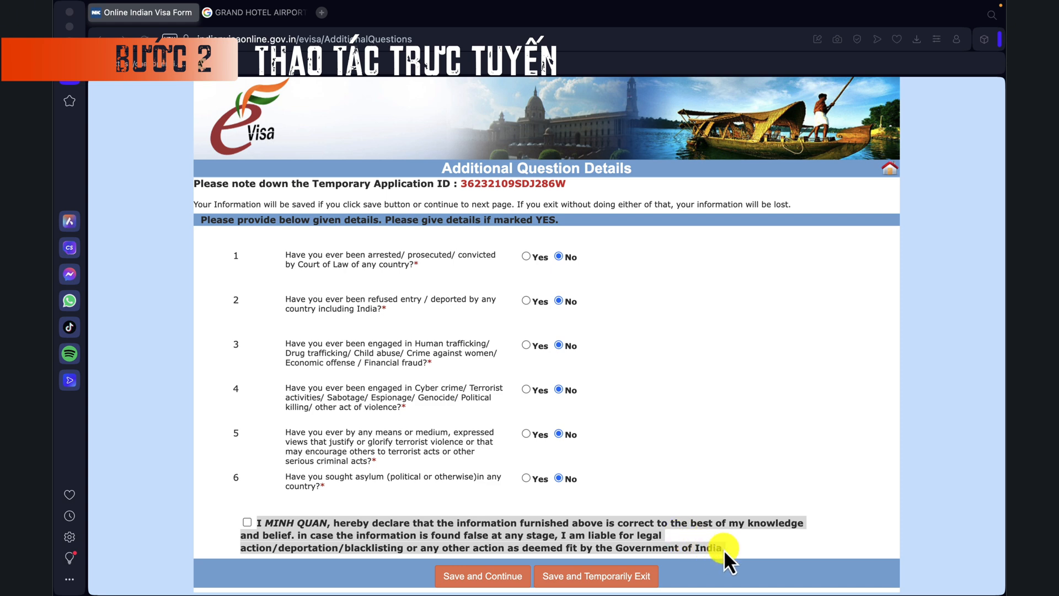
left_click(246, 523)
left_click(246, 523)
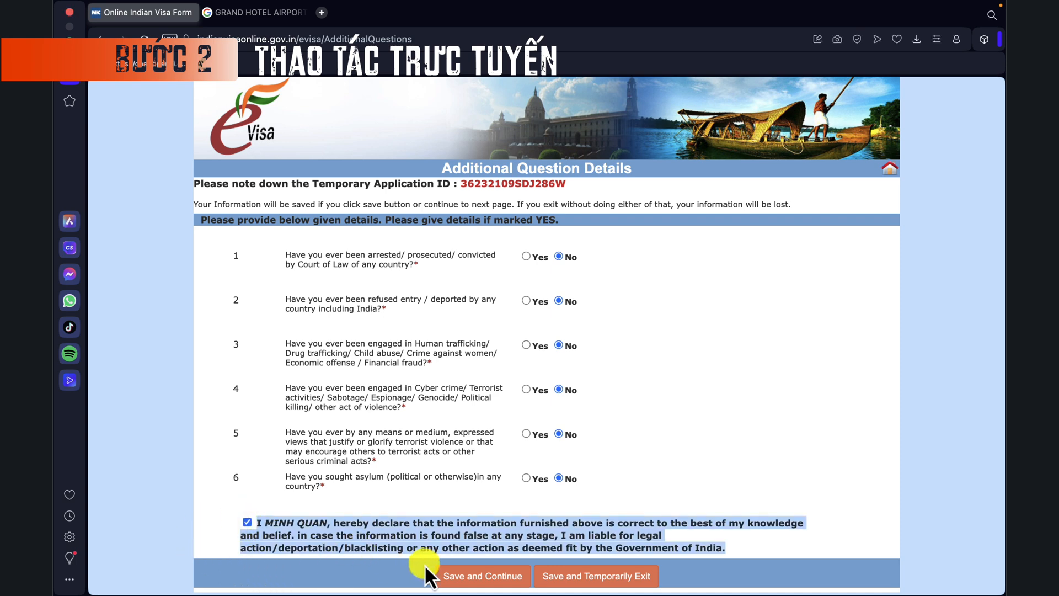
left_click(479, 576)
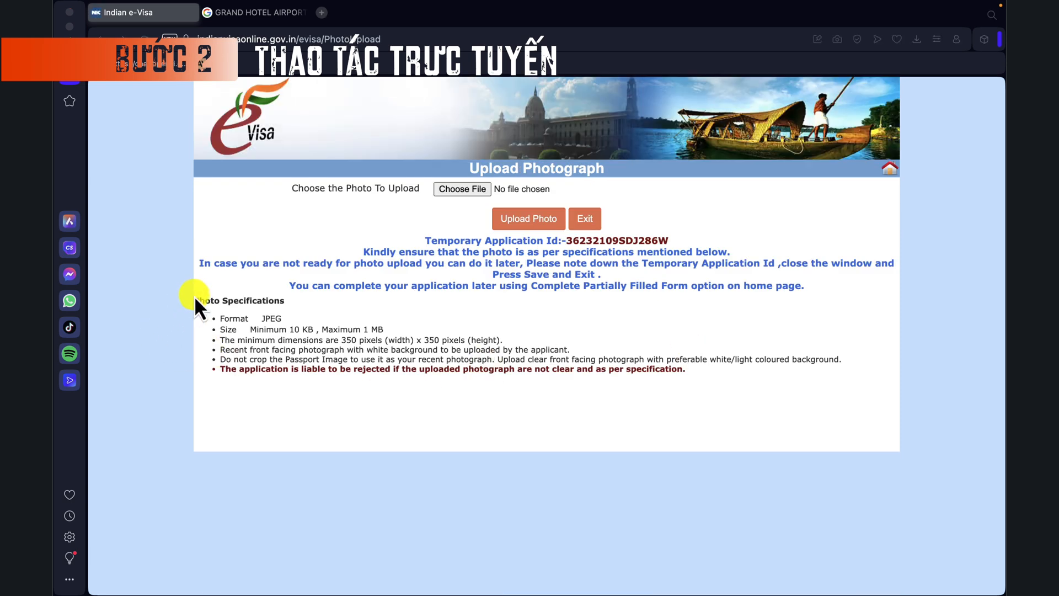
Step: Upload chan dung.jpg as the applicant photograph
left_click_drag(198, 296, 701, 379)
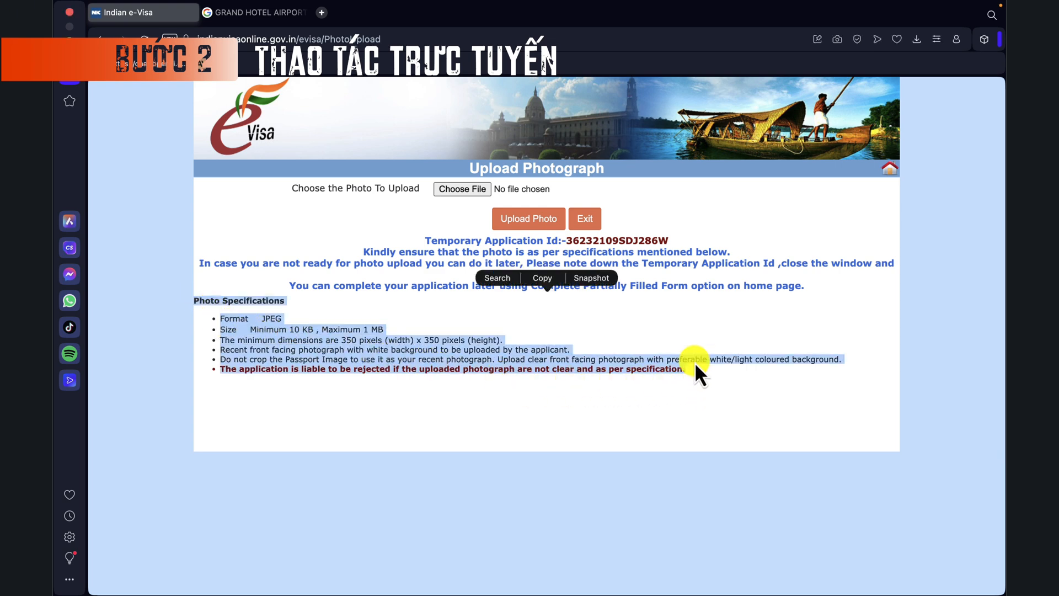
left_click(674, 302)
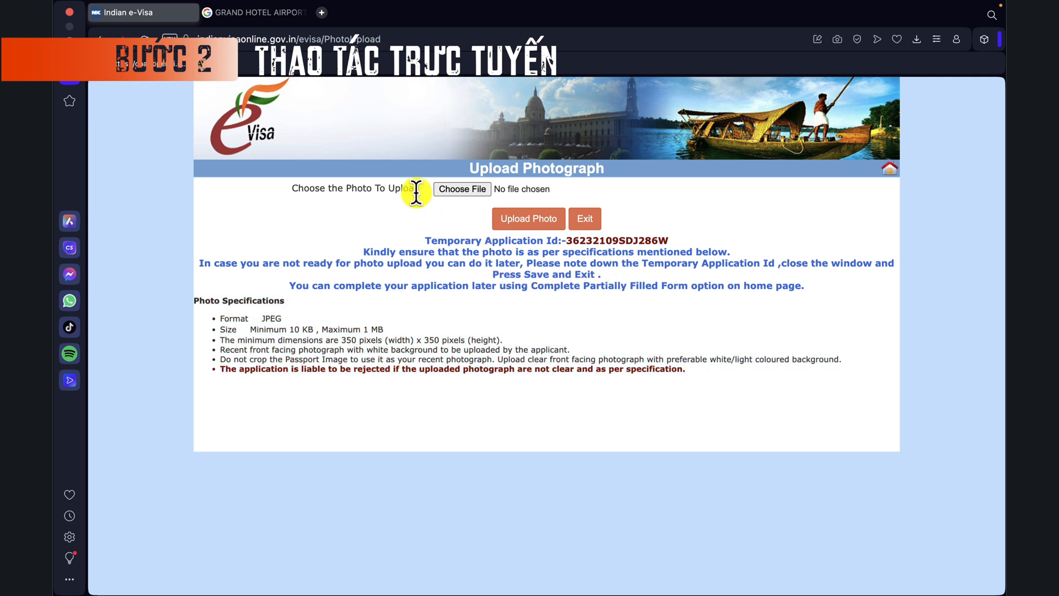
left_click(459, 191)
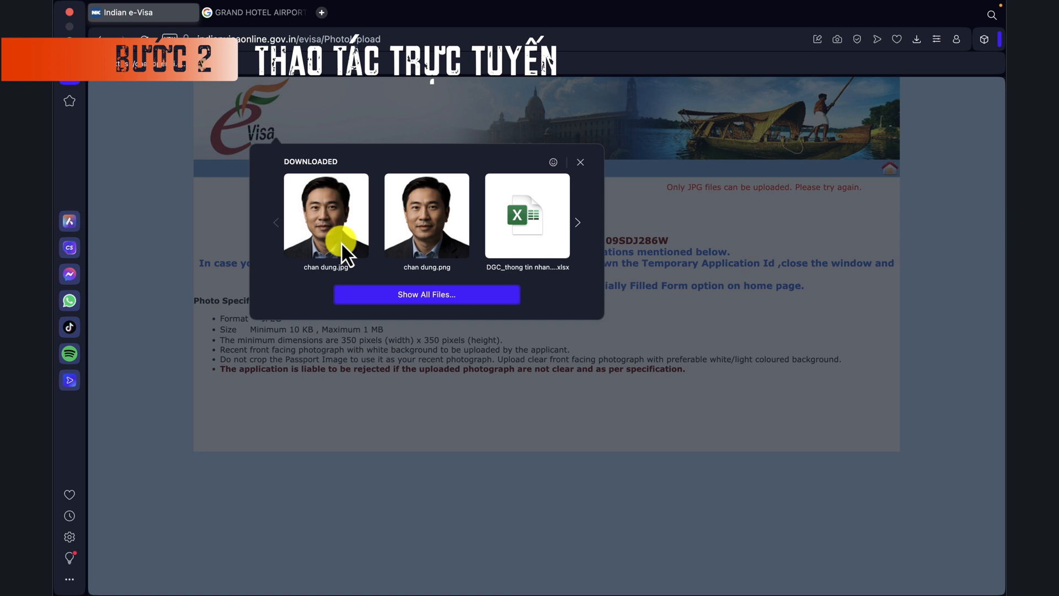
left_click(341, 241)
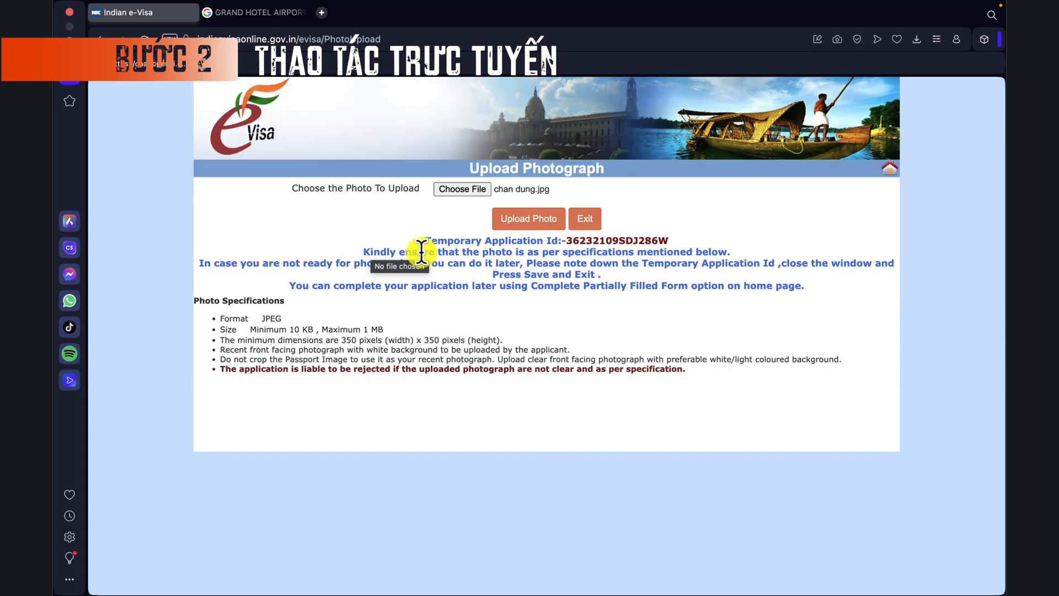
left_click(535, 225)
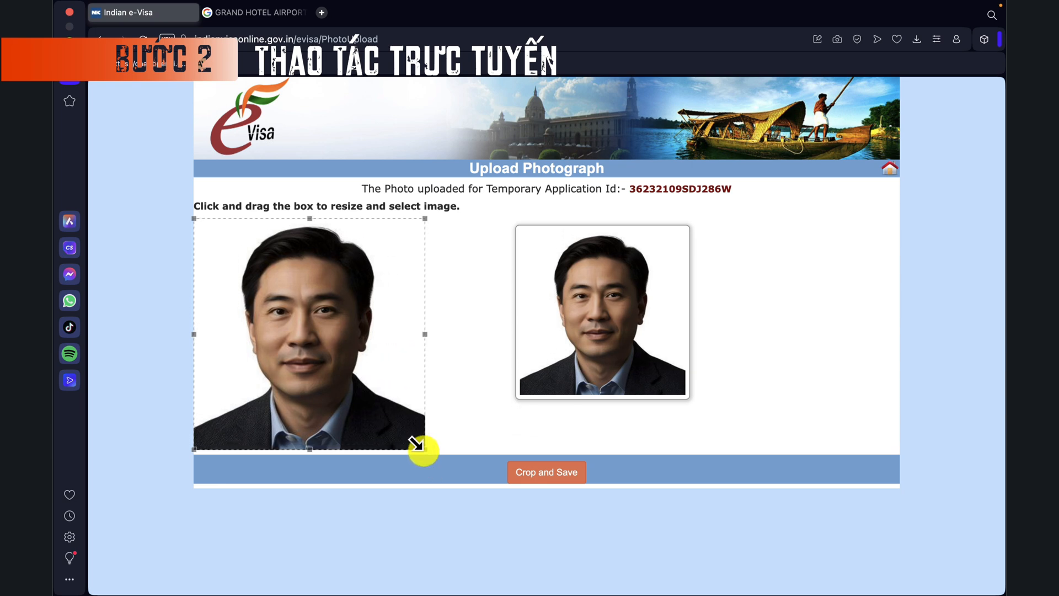
Step: Tighten the crop around the face, save the photo and continue
mouse_move(416, 442)
left_mouse_down()
mouse_move(367, 372)
mouse_move(317, 348)
mouse_move(421, 416)
mouse_move(427, 449)
left_mouse_up()
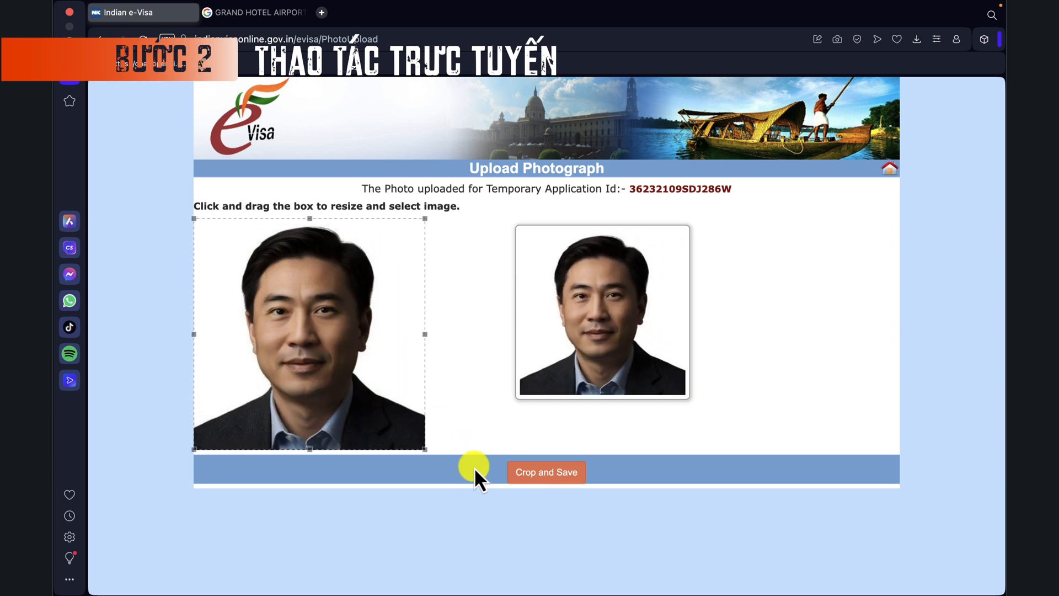
left_click(563, 478)
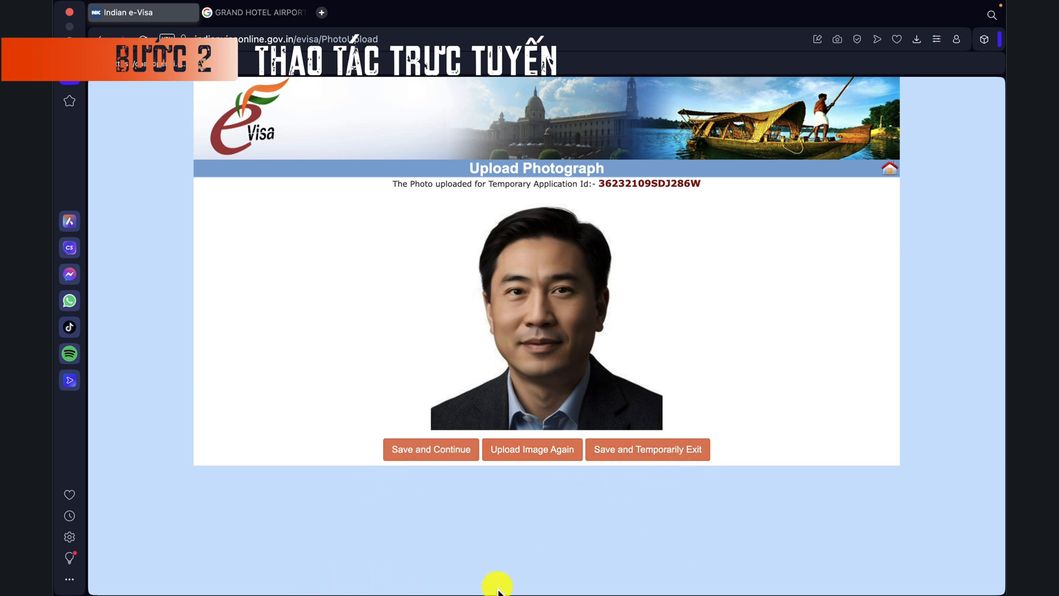
left_click(398, 452)
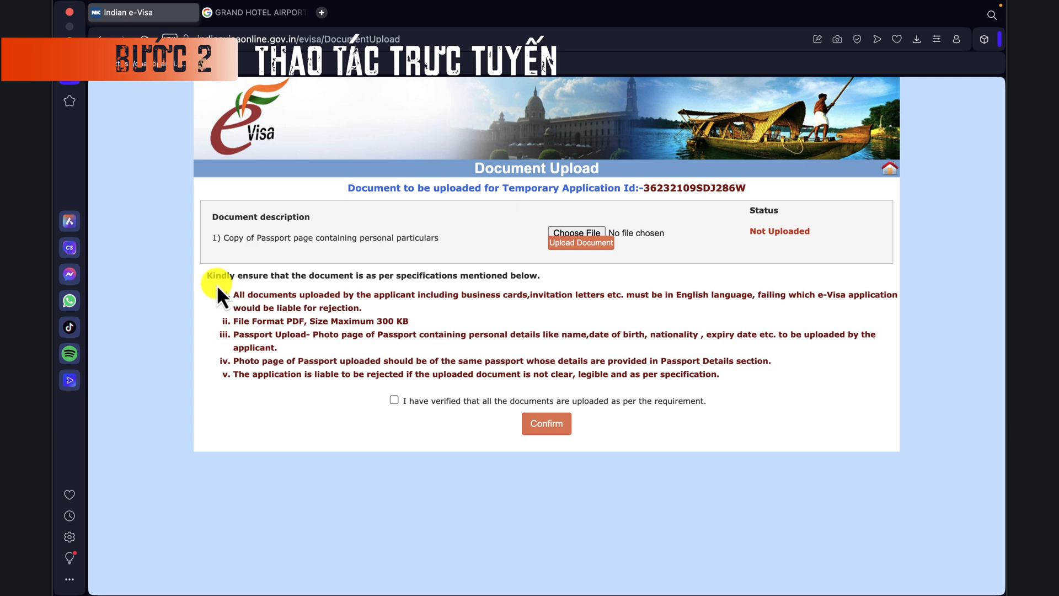
Step: Select ho chieu 2-đã nén.pdf from Documents as the passport-page copy
left_click_drag(207, 276, 801, 393)
left_click(758, 423)
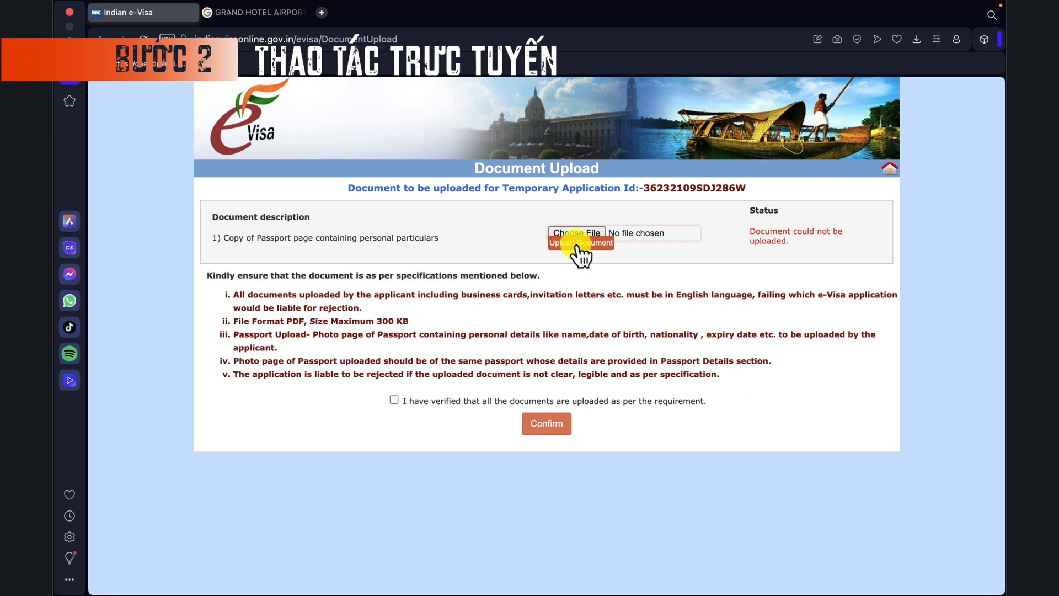
left_click(578, 233)
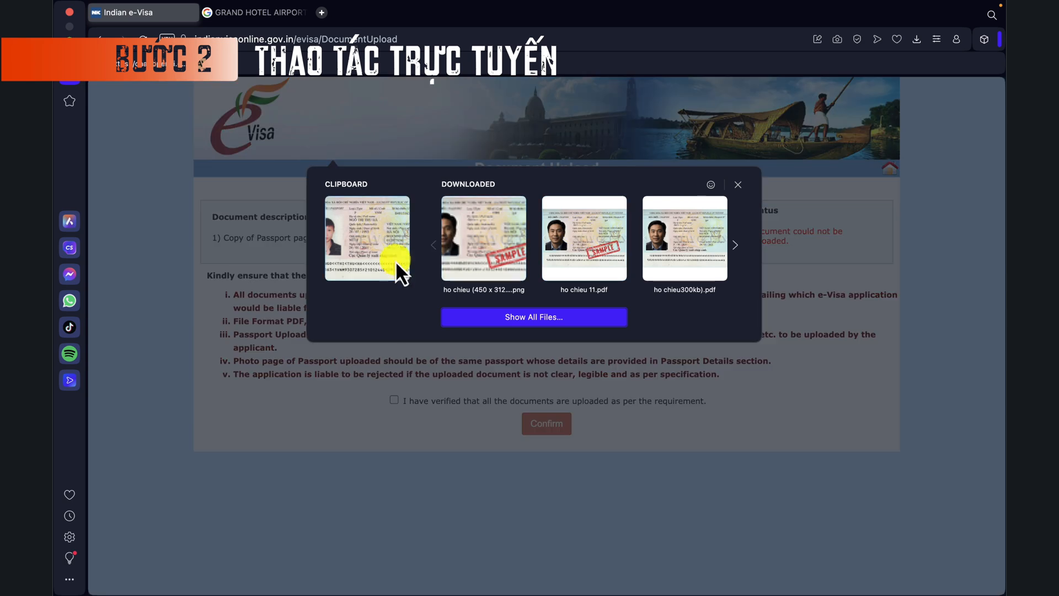
left_click(479, 316)
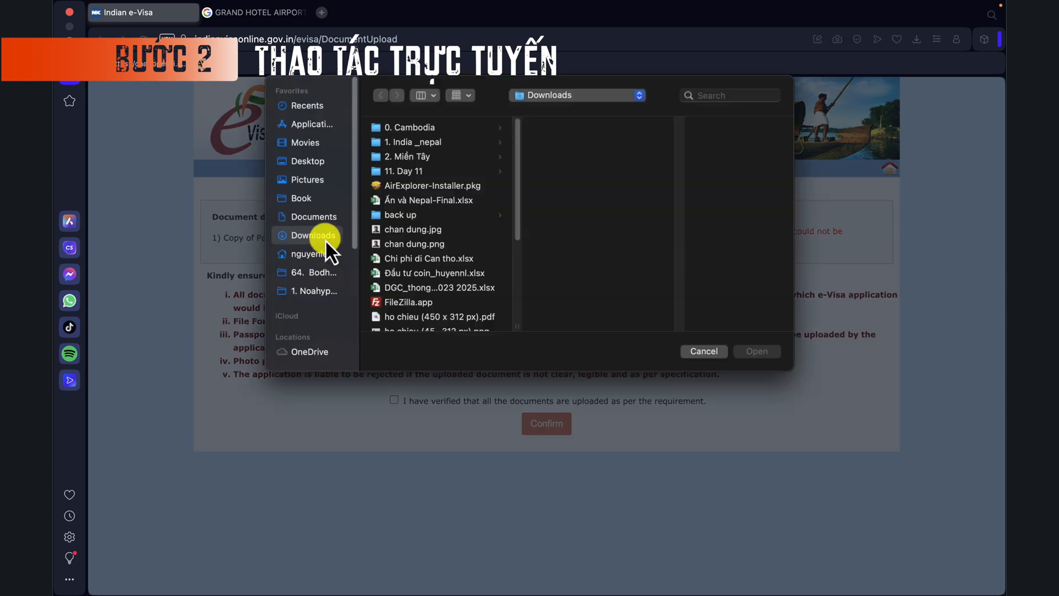
left_click(317, 216)
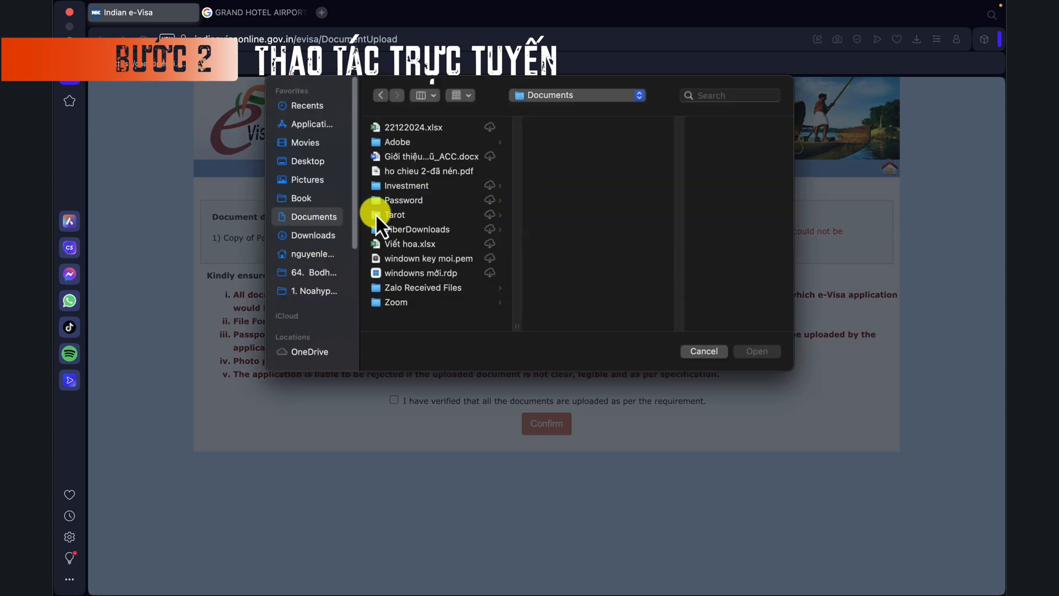
left_click(433, 174)
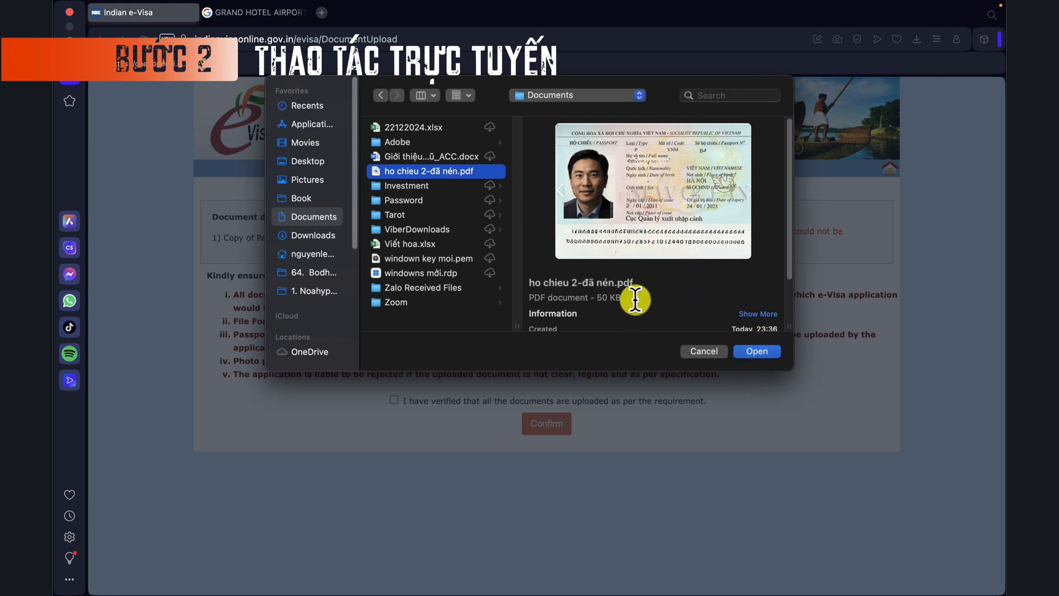
left_click(757, 350)
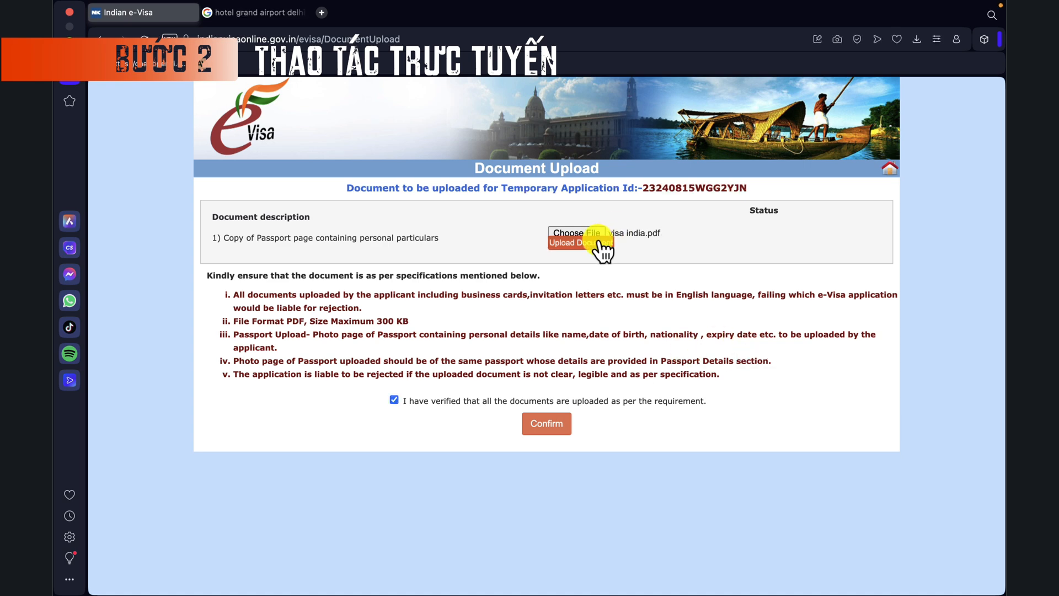
Step: Upload the passport document, tick the verification statement and confirm
left_click(586, 241)
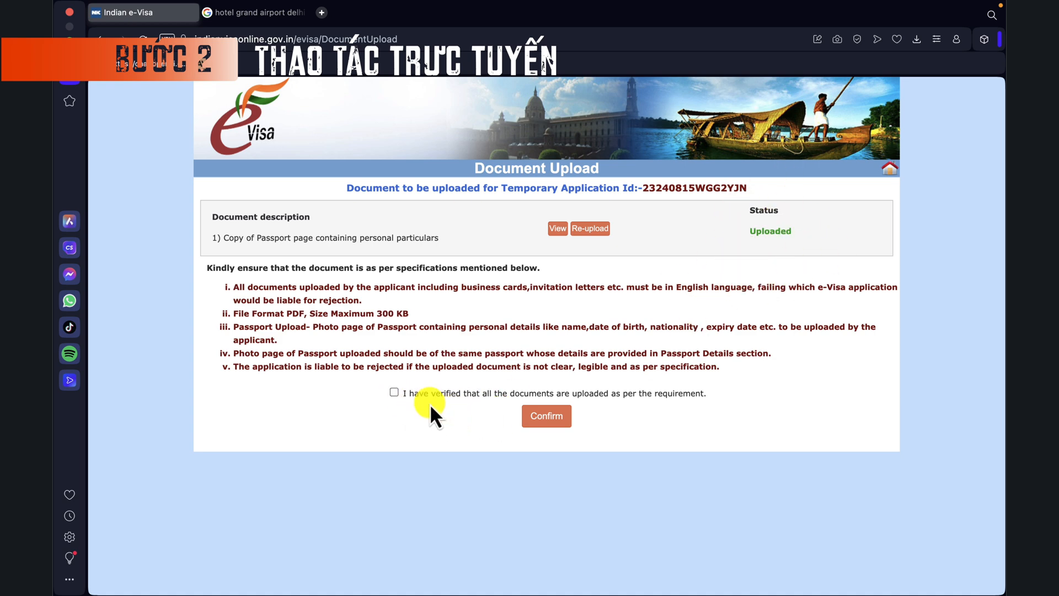
left_click(394, 392)
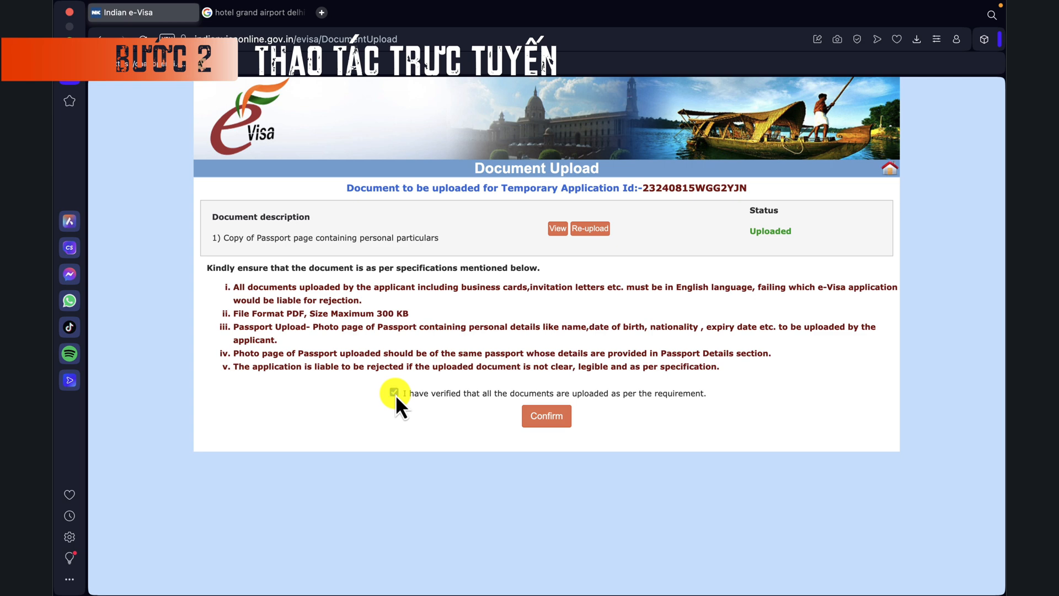
left_click(549, 418)
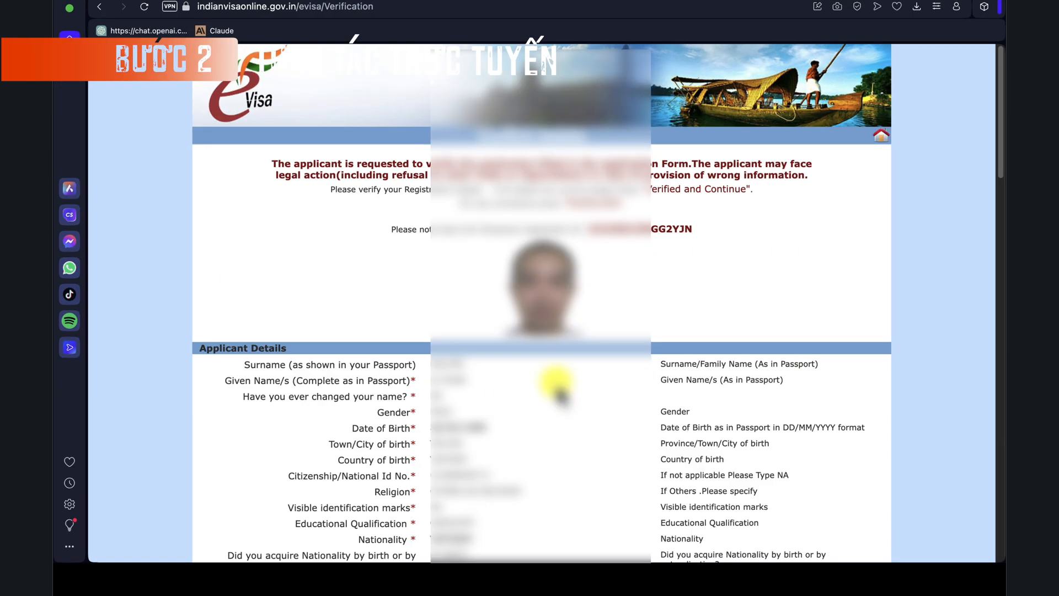
Step: Review the full application summary and choose Verified and Continue
scroll(562, 395, "down", 3)
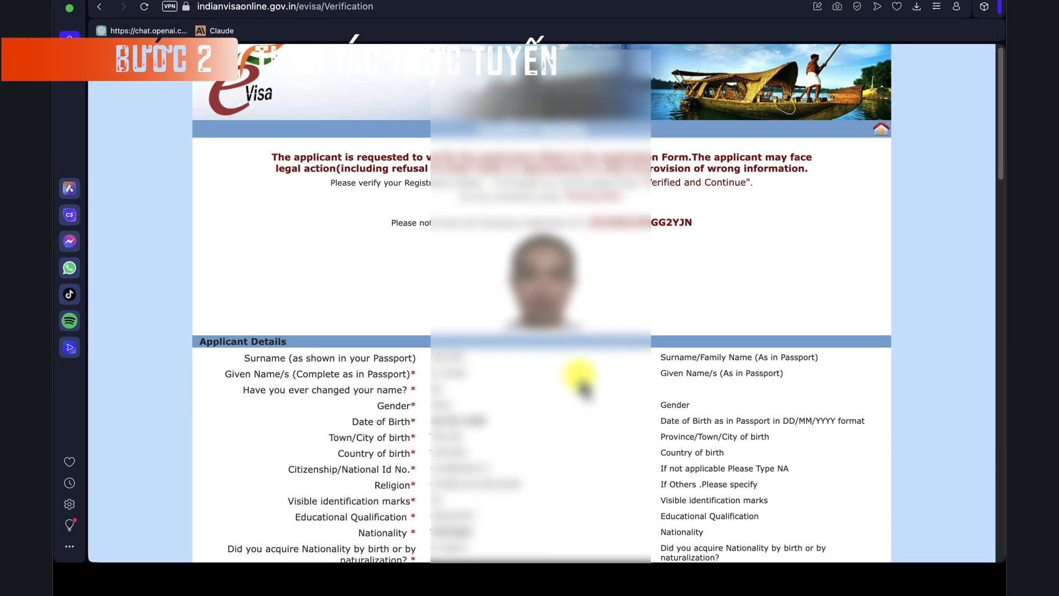
scroll(585, 396, "down", 1)
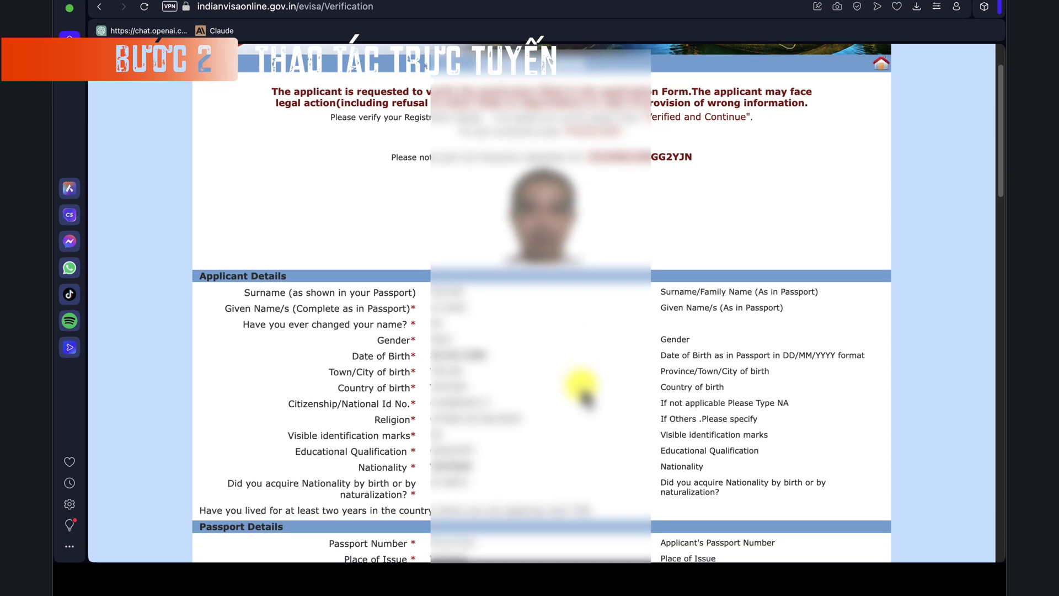
scroll(585, 396, "down", 10)
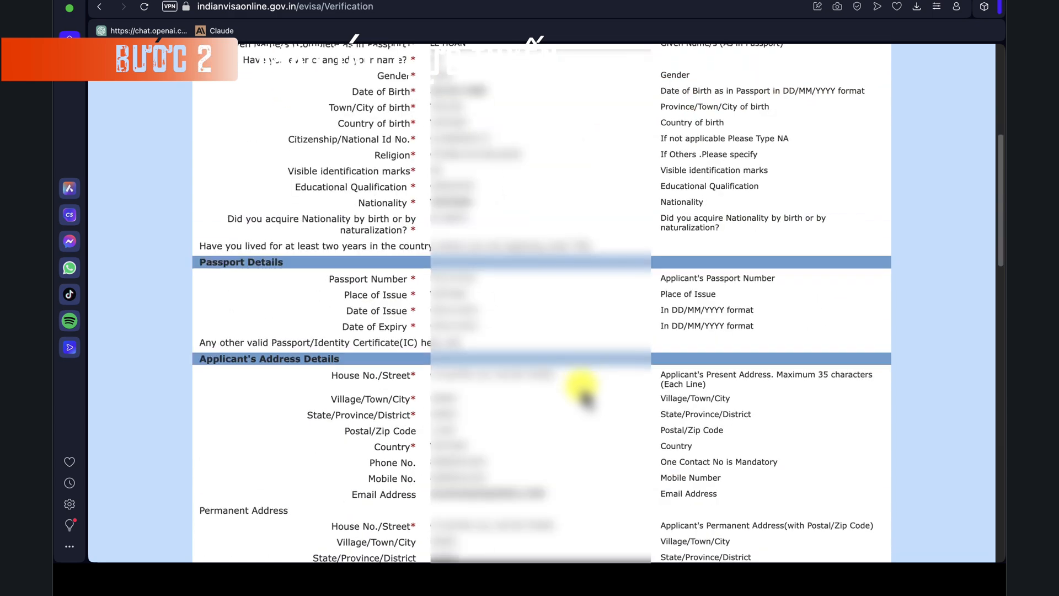
scroll(585, 396, "down", 9)
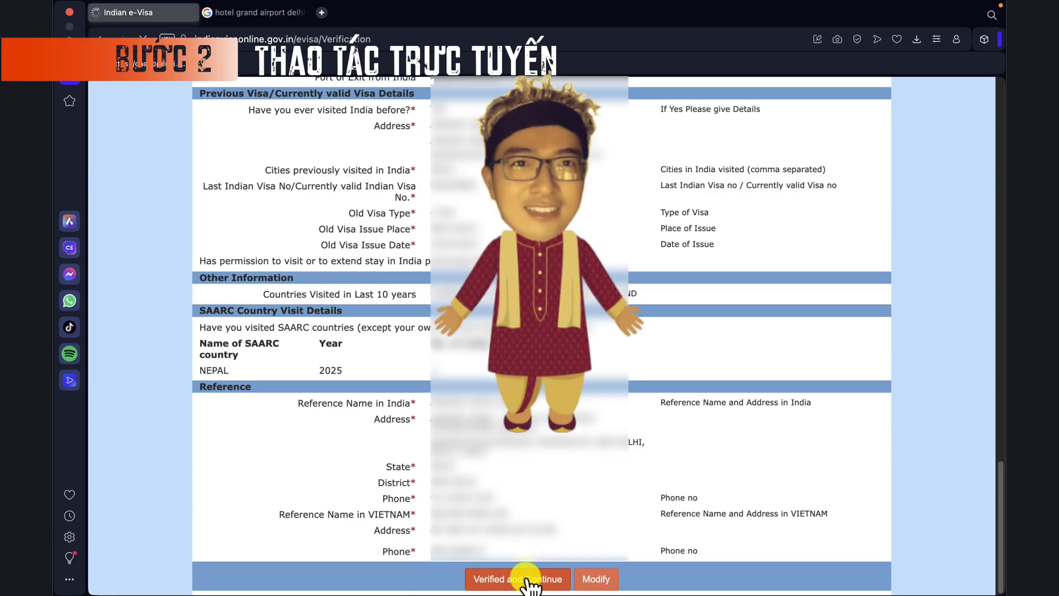
left_click(528, 579)
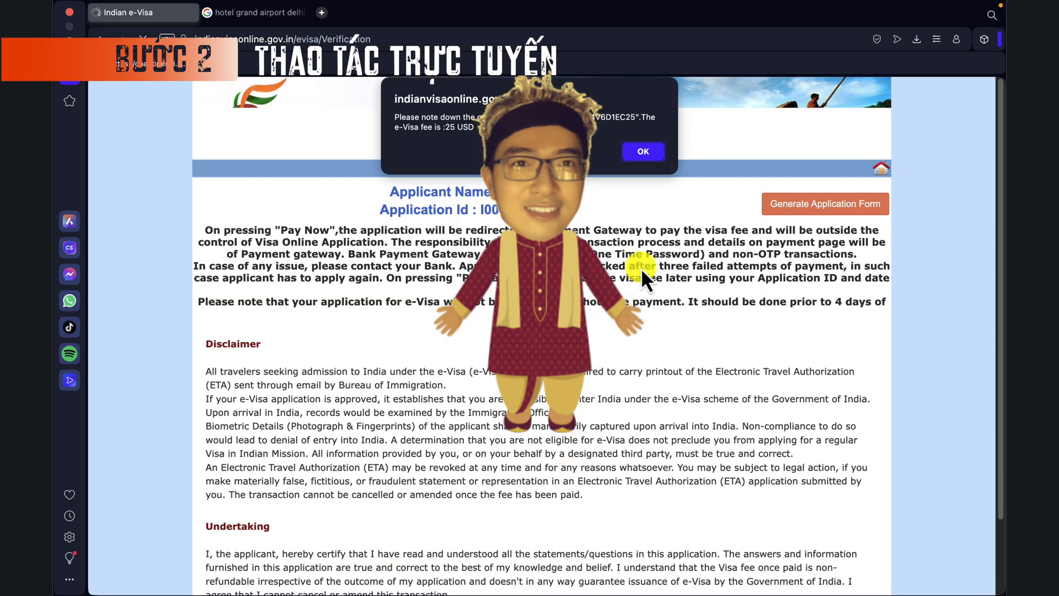
Step: Dismiss the 25 USD fee notice, copy the Application ID and agree Yes to the undertaking
left_click(642, 153)
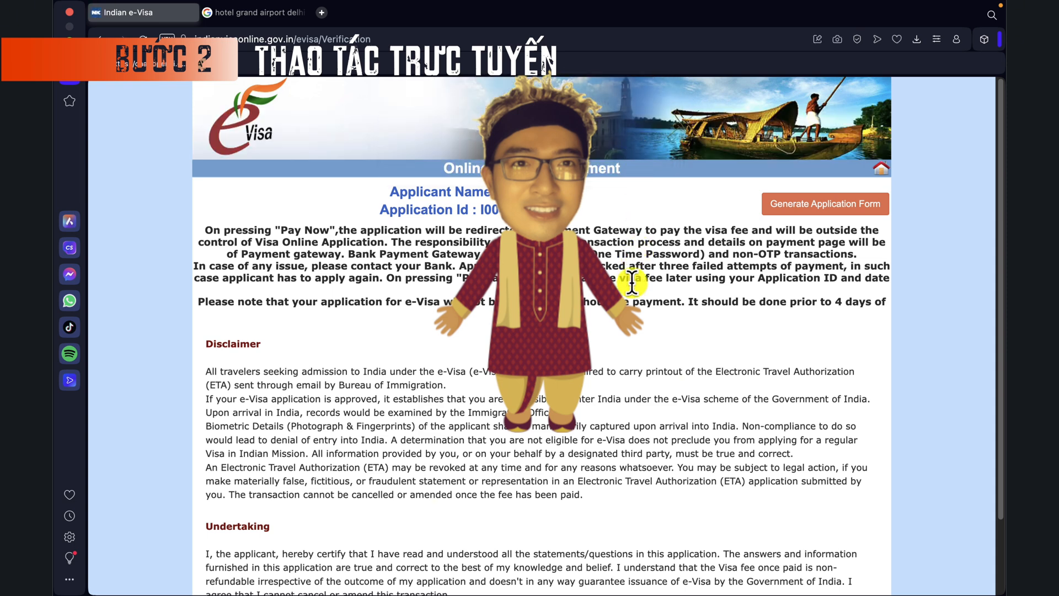
scroll(639, 325, "down", 1)
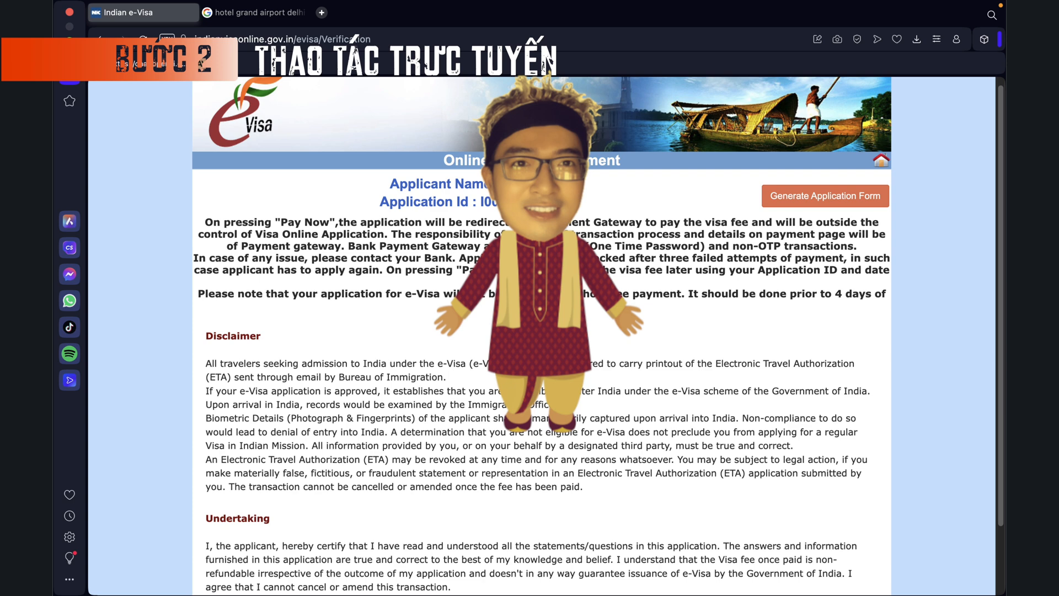
left_click_drag(482, 203, 577, 205)
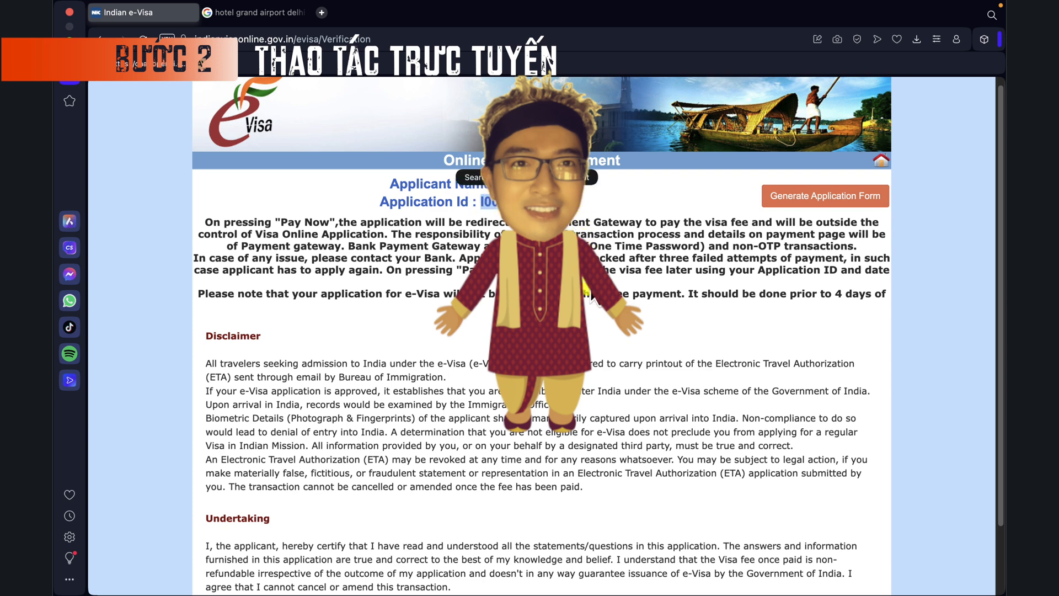
left_click(491, 204)
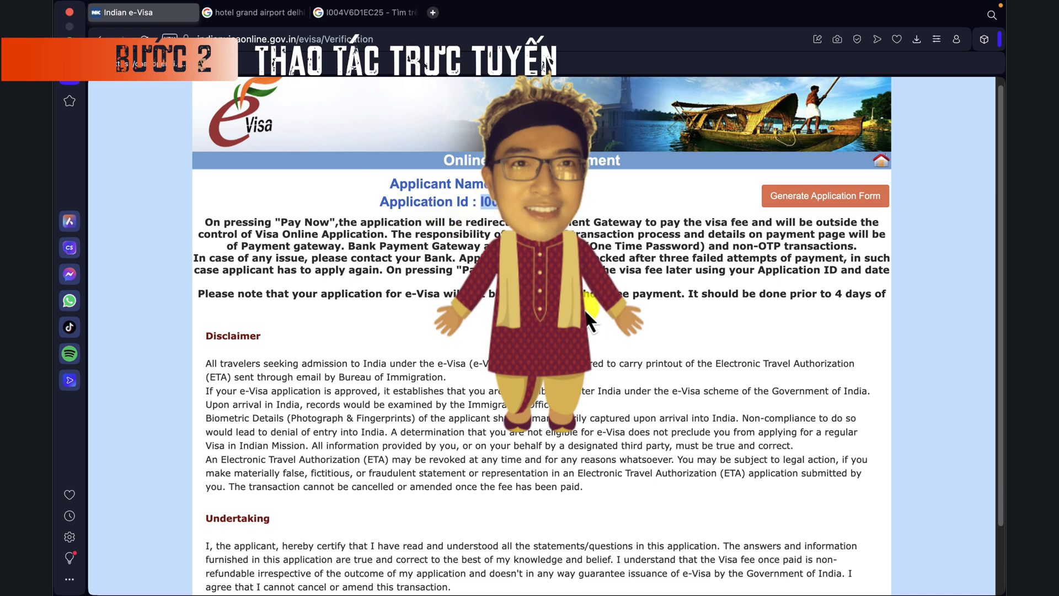
scroll(586, 306, "down", 2)
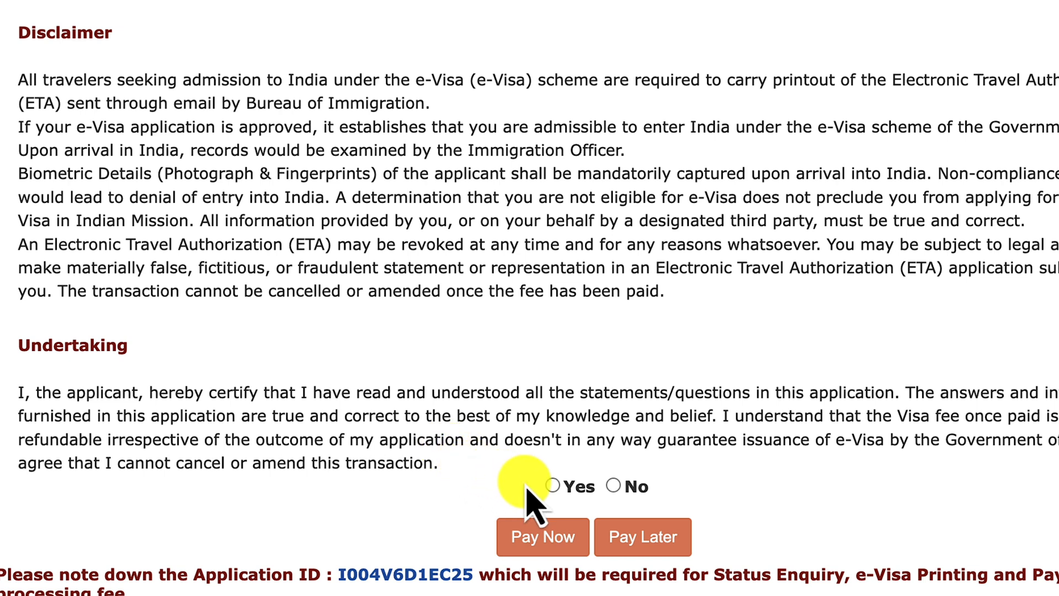
left_click(554, 488)
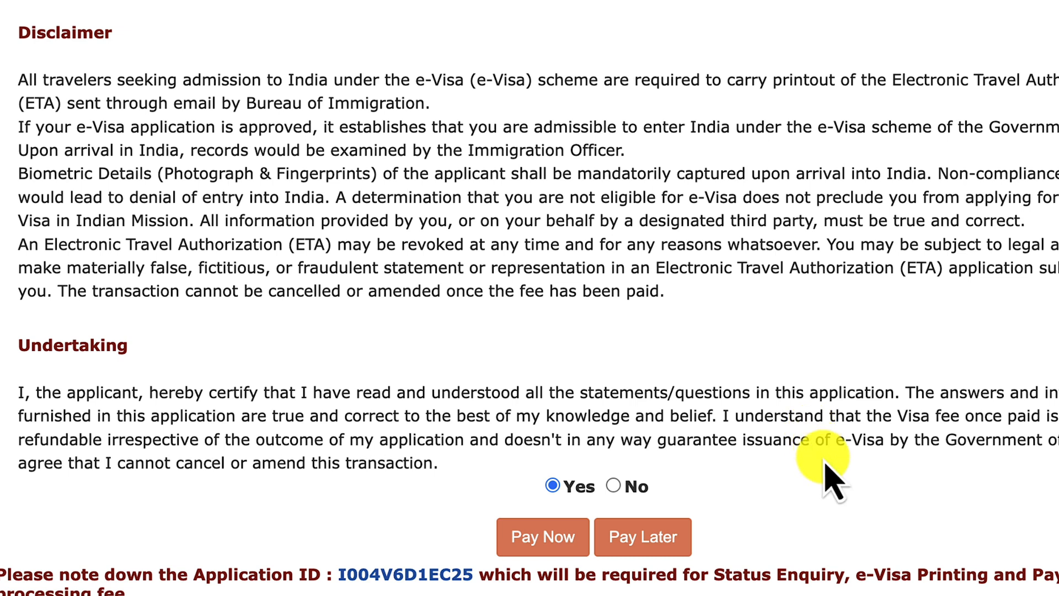
Step: Choose Pay Now with Axis Bank as the payment gateway
left_click(542, 535)
scroll(756, 427, "down", 2)
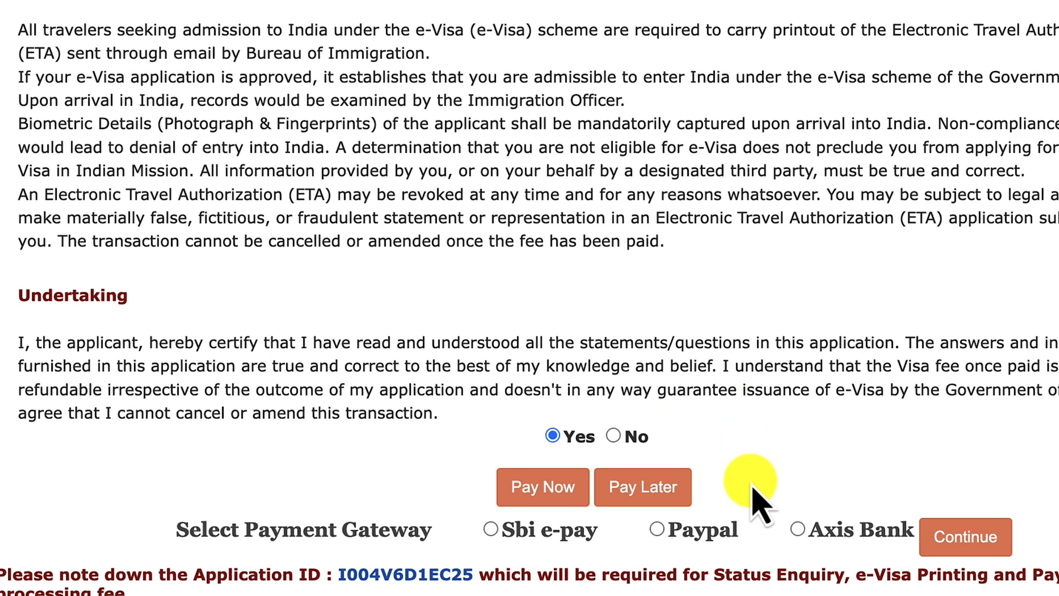
left_click(494, 533)
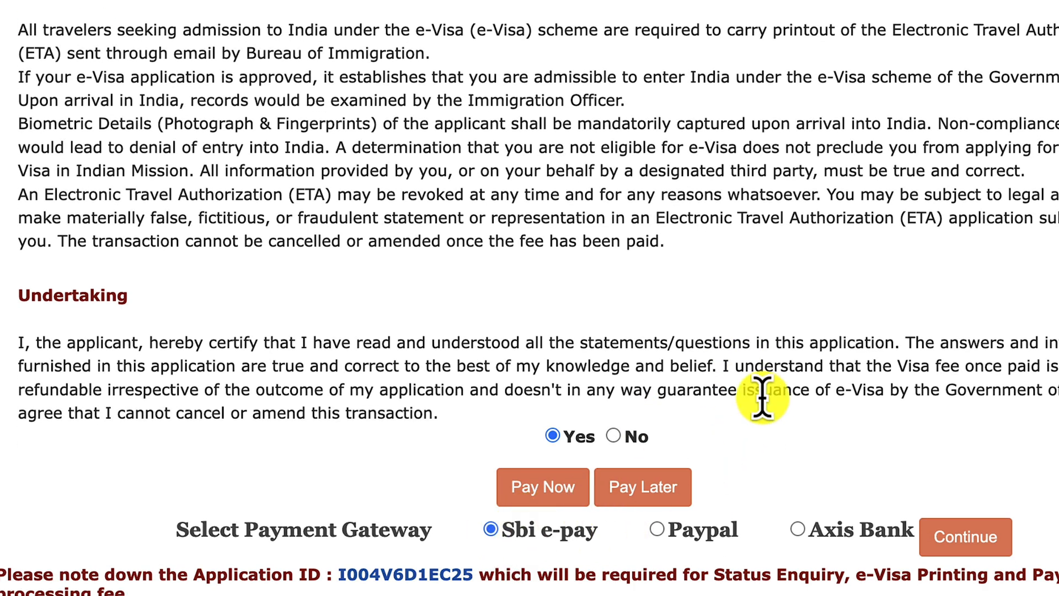
left_click(659, 531)
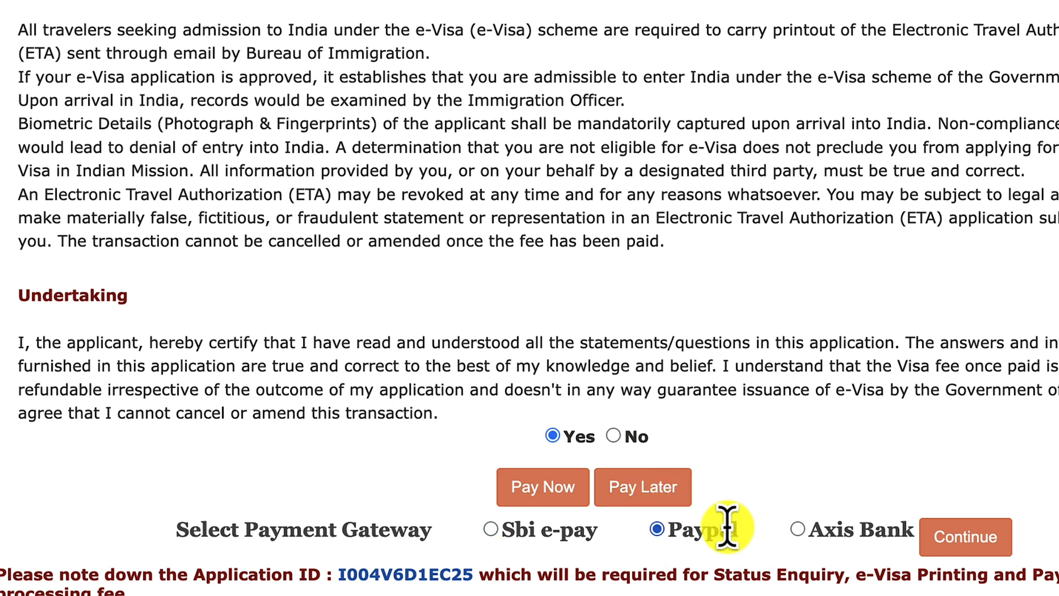
left_click(798, 531)
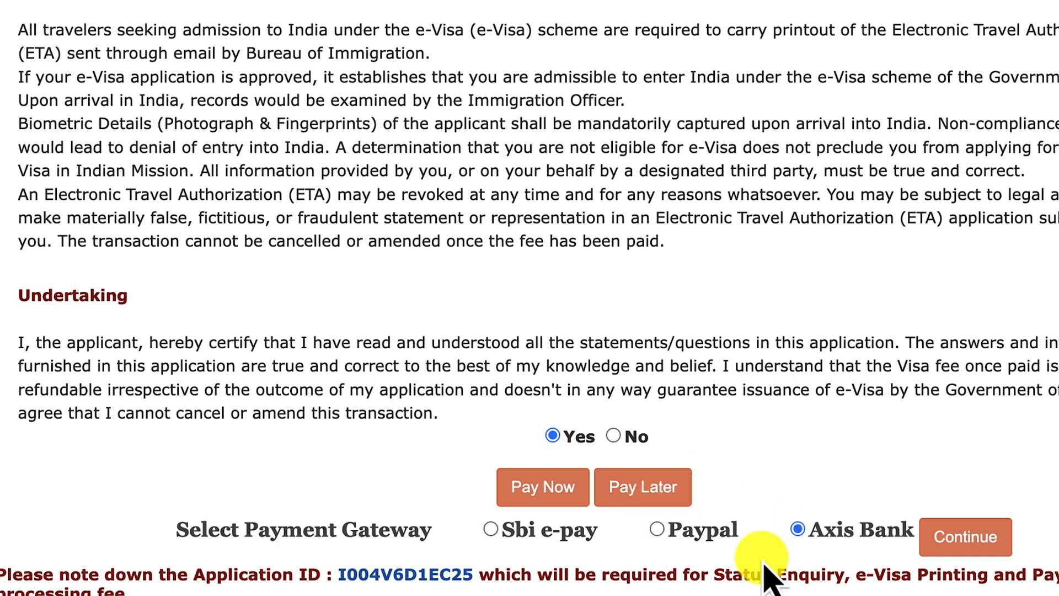
left_click(968, 543)
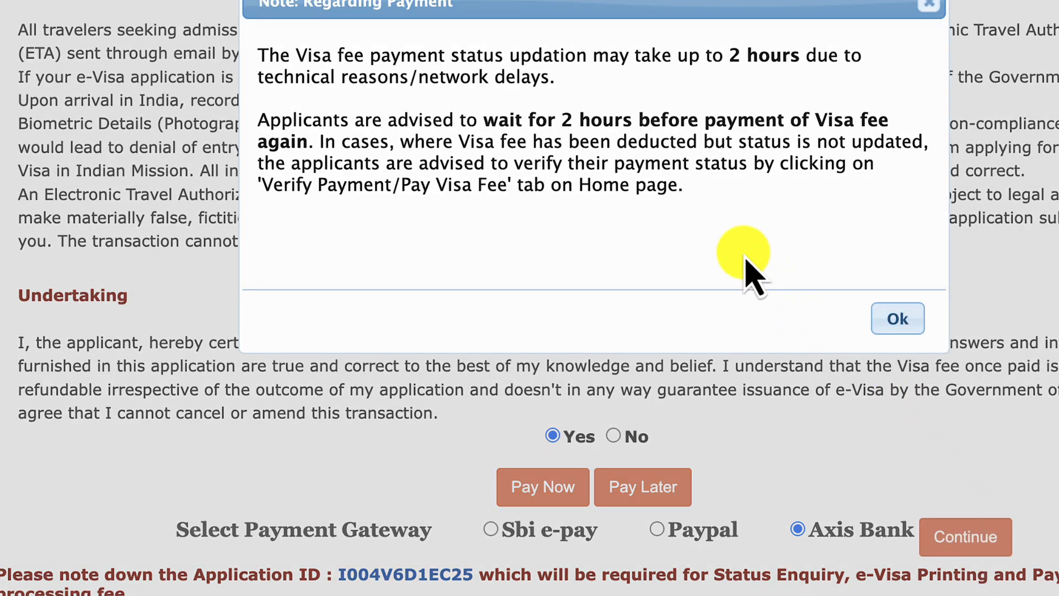
Step: Acknowledge the payment-status delay note to reach the Axis Bank page
left_click_drag(258, 52, 684, 232)
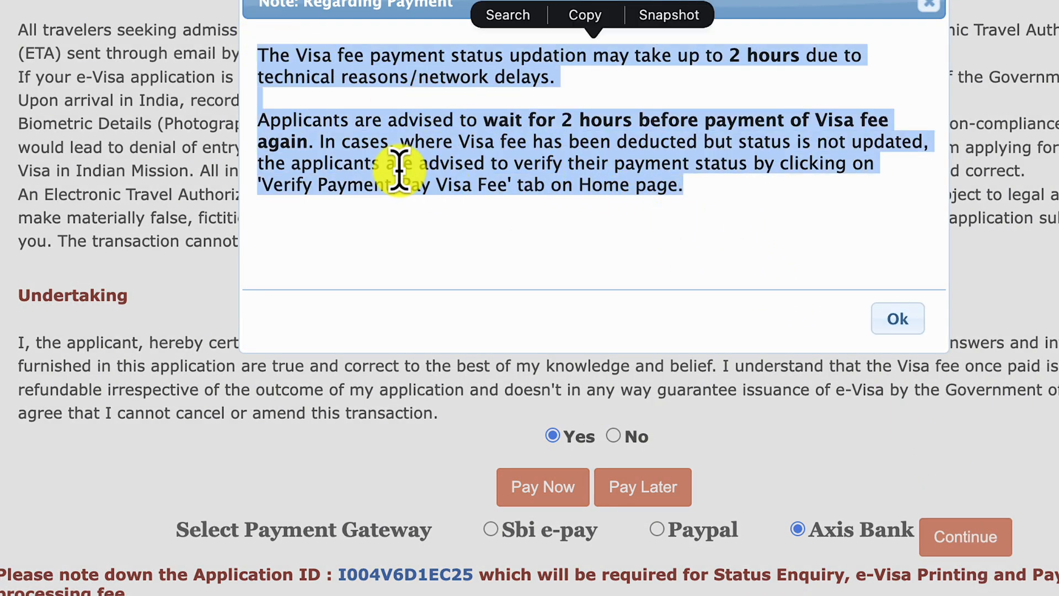
left_click(609, 237)
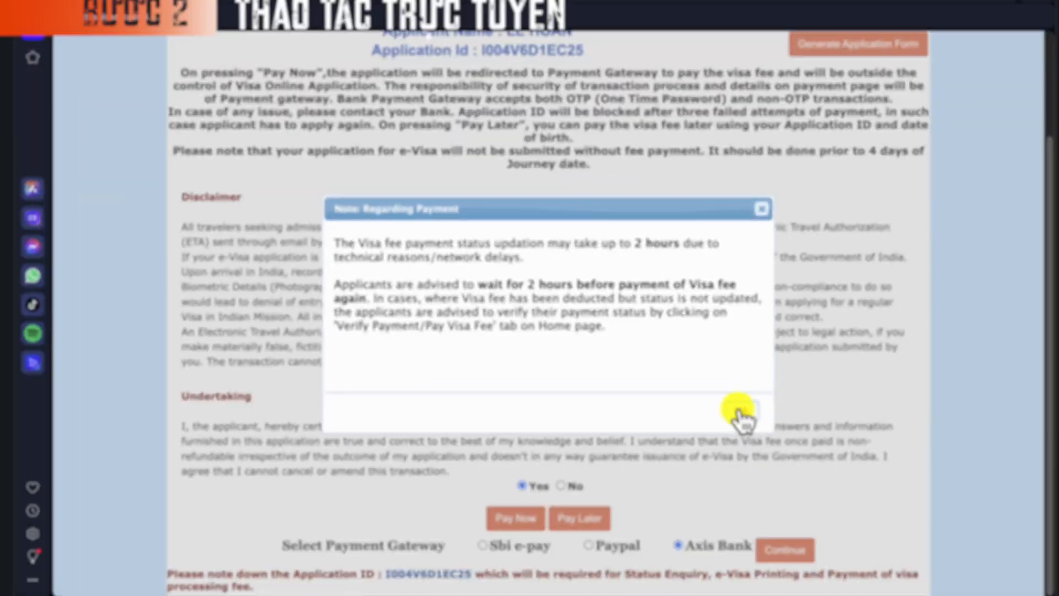
left_click(740, 414)
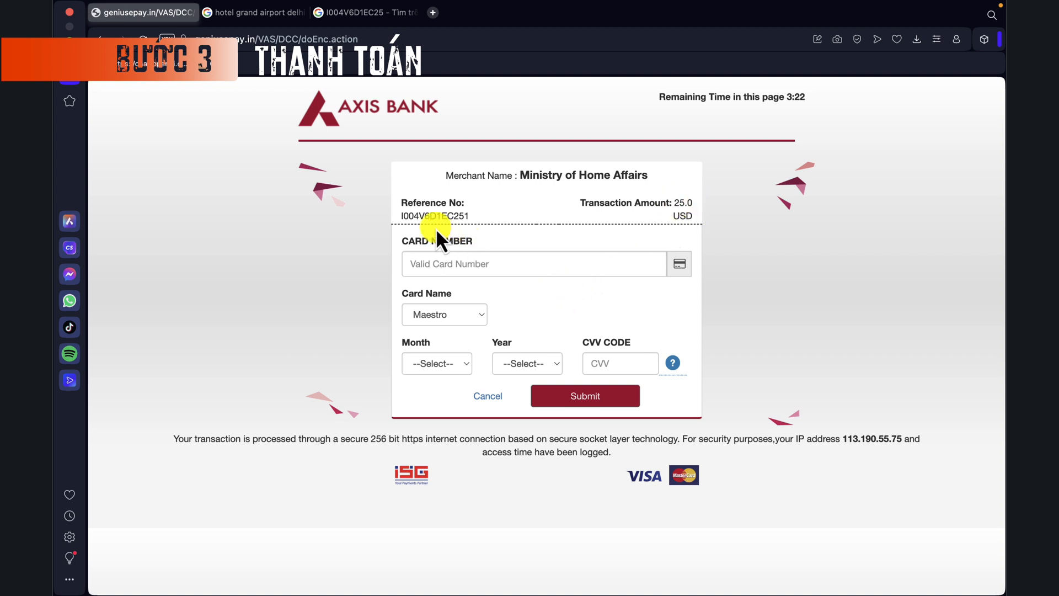
Step: Select MasterCard as the card type on the Axis Bank card form
left_click(453, 268)
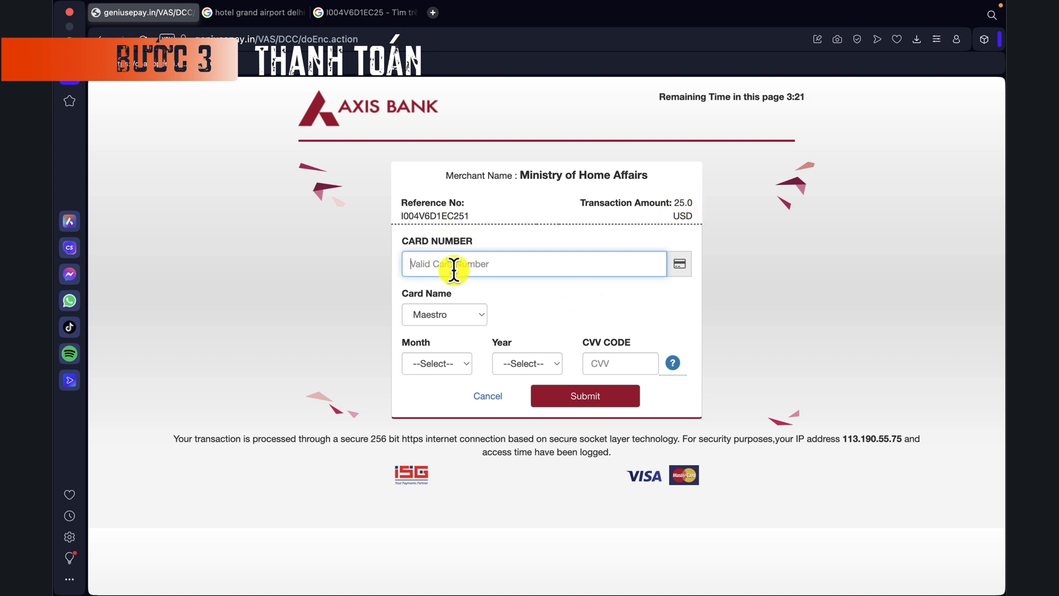
left_click(686, 266)
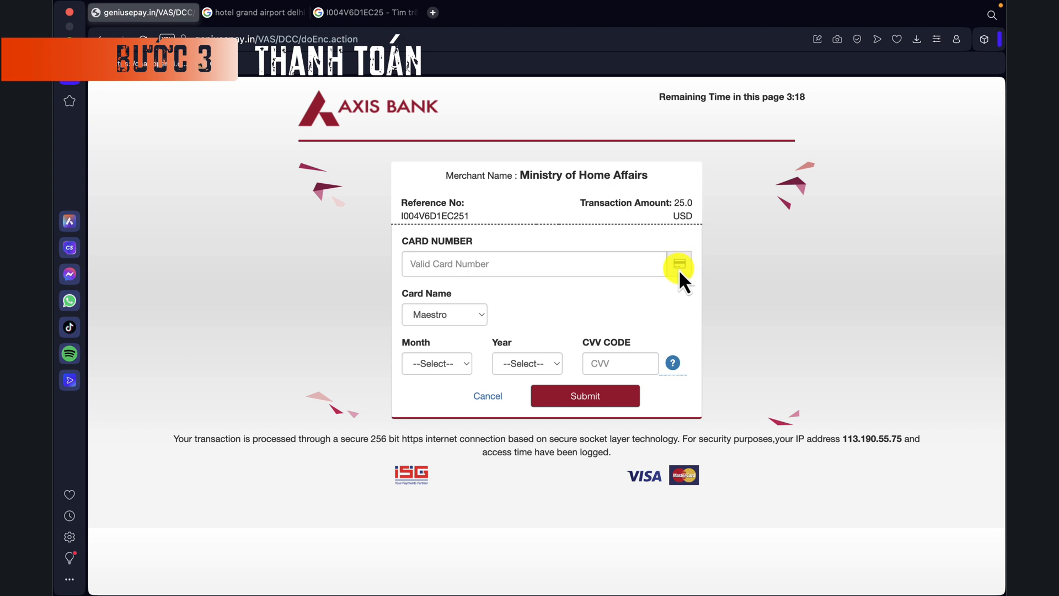
left_click(469, 316)
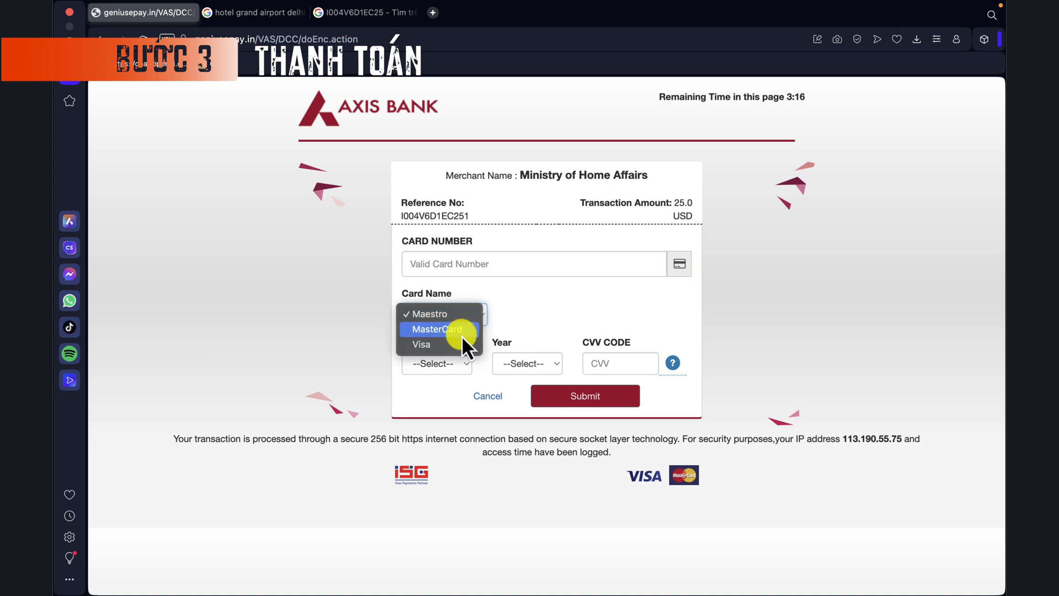
left_click(460, 332)
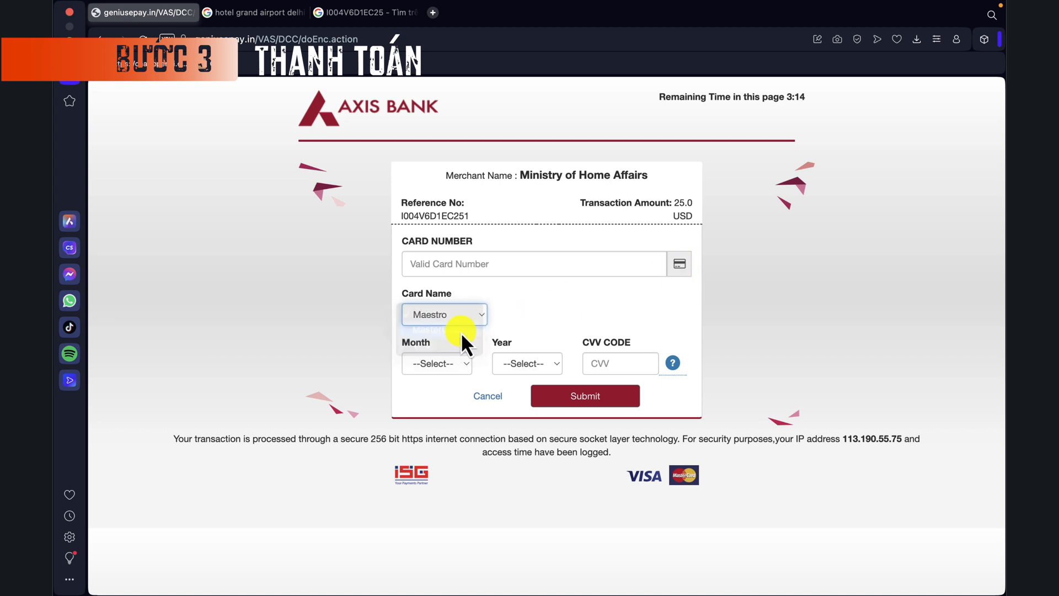
left_click(461, 367)
left_click(468, 363)
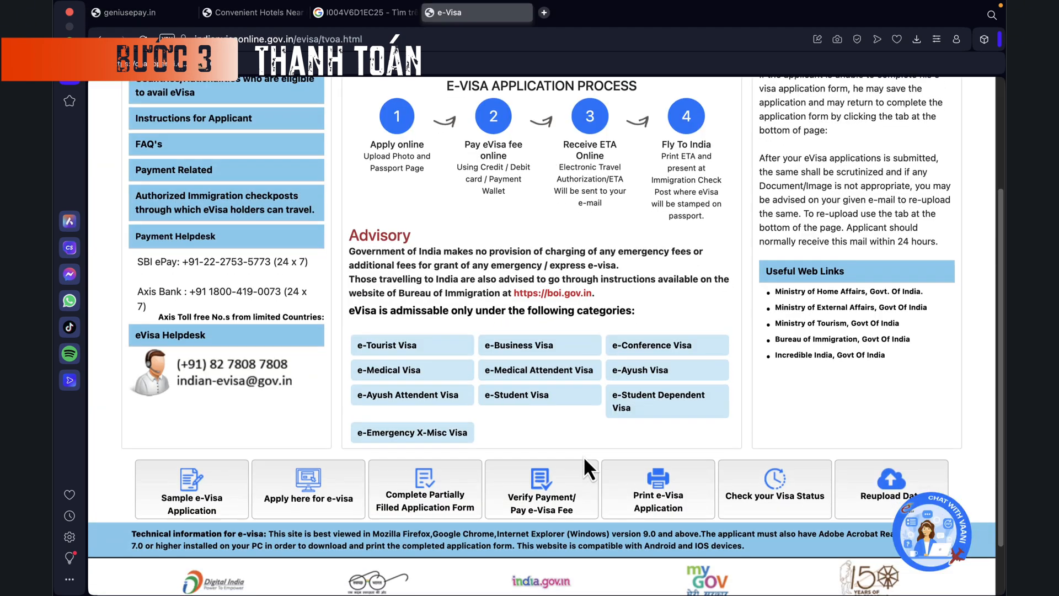
scroll(583, 456, "down", 1)
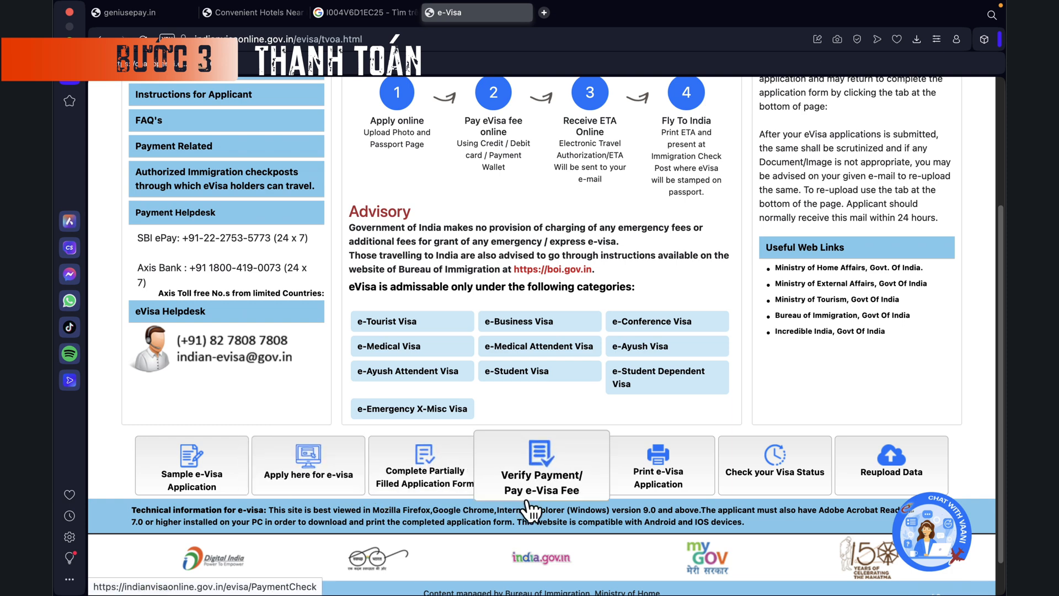
left_click(543, 488)
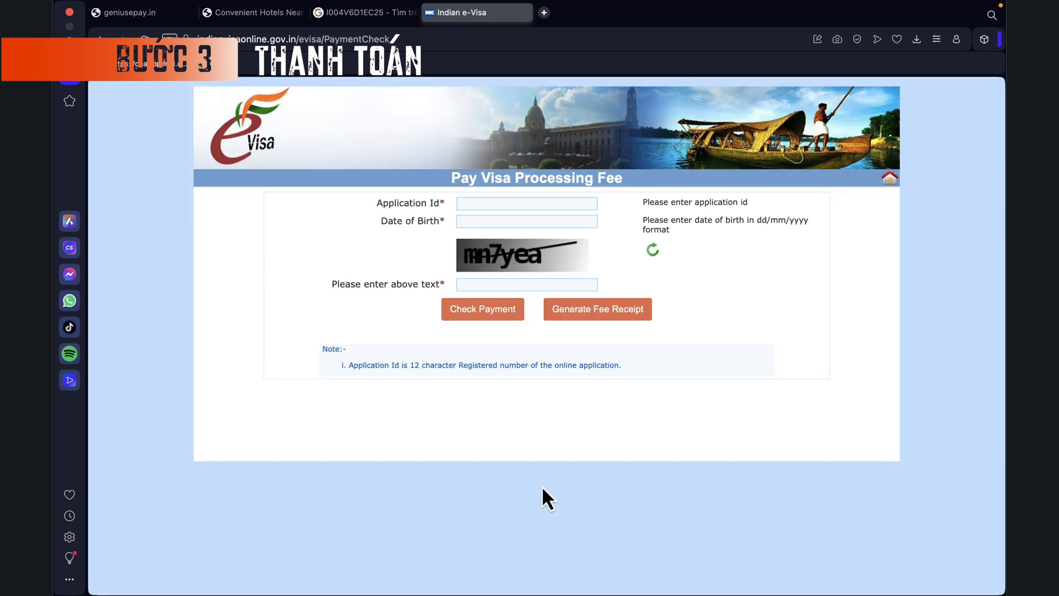
left_click(487, 203)
key("super+v")
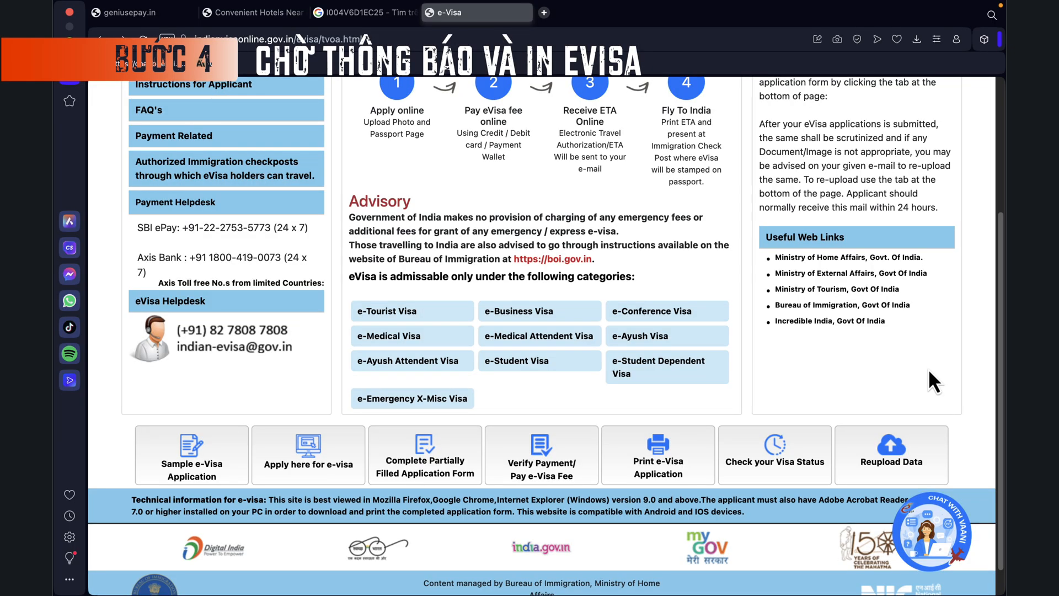
Step: Open Print e-Visa Application and set Port Of Arrival to DELHI AIRPORT
left_click(652, 469)
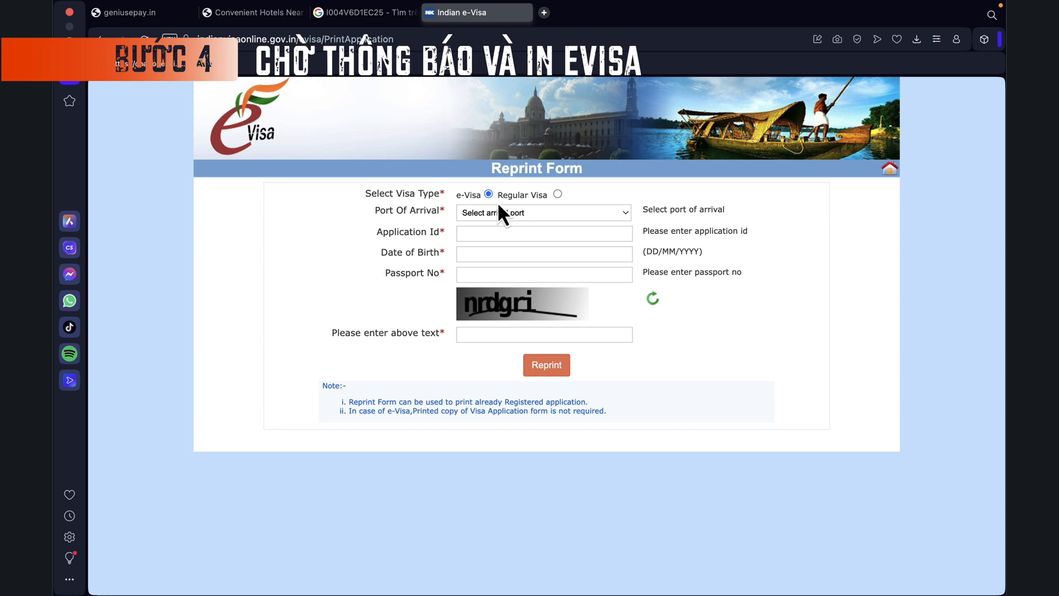
left_click(499, 212)
left_click(551, 402)
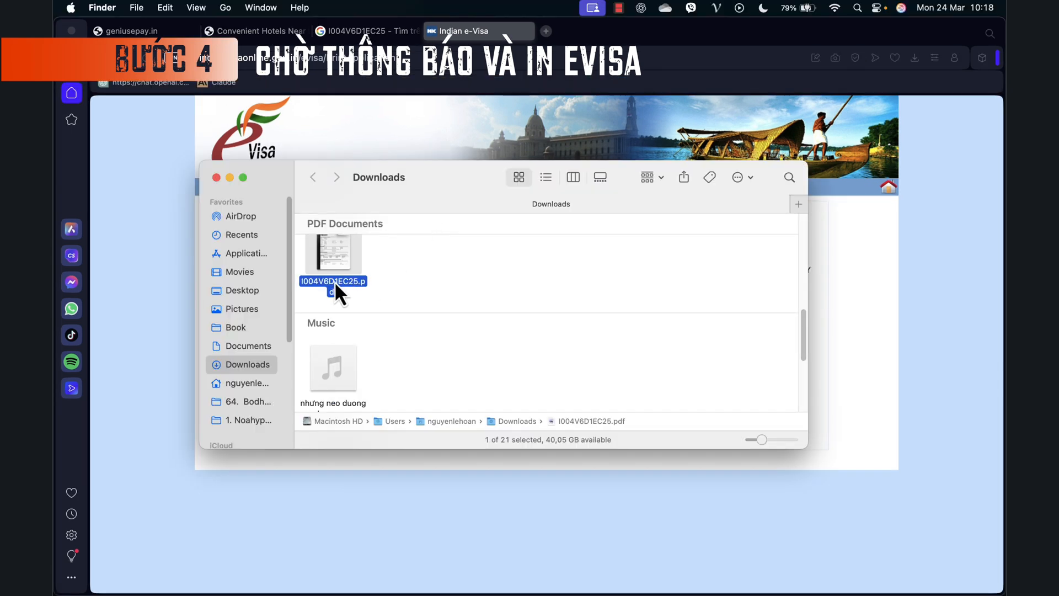
scroll(337, 285, "up", 1)
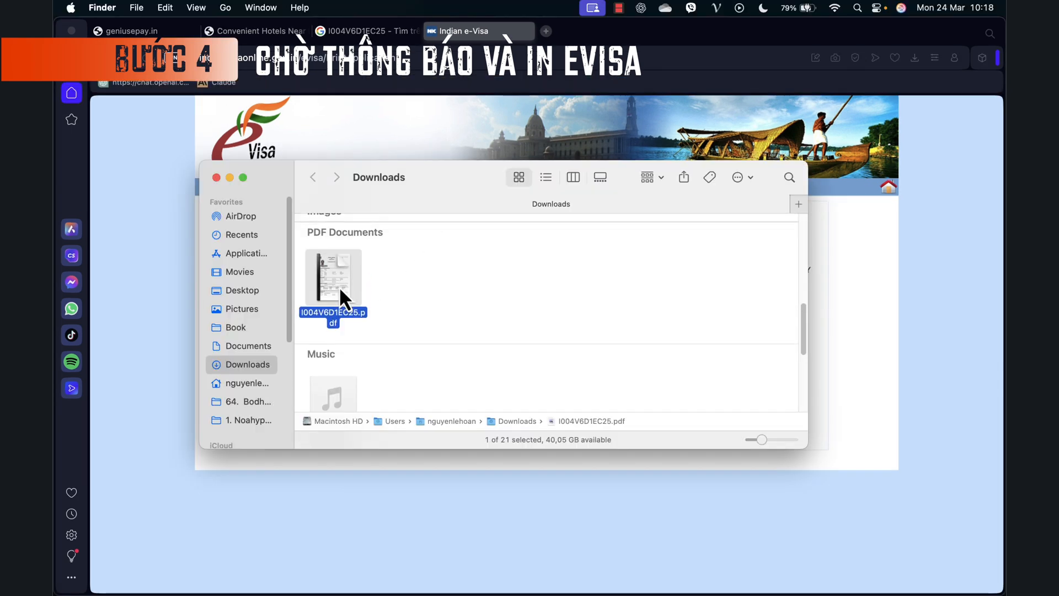
mouse_move(307, 273)
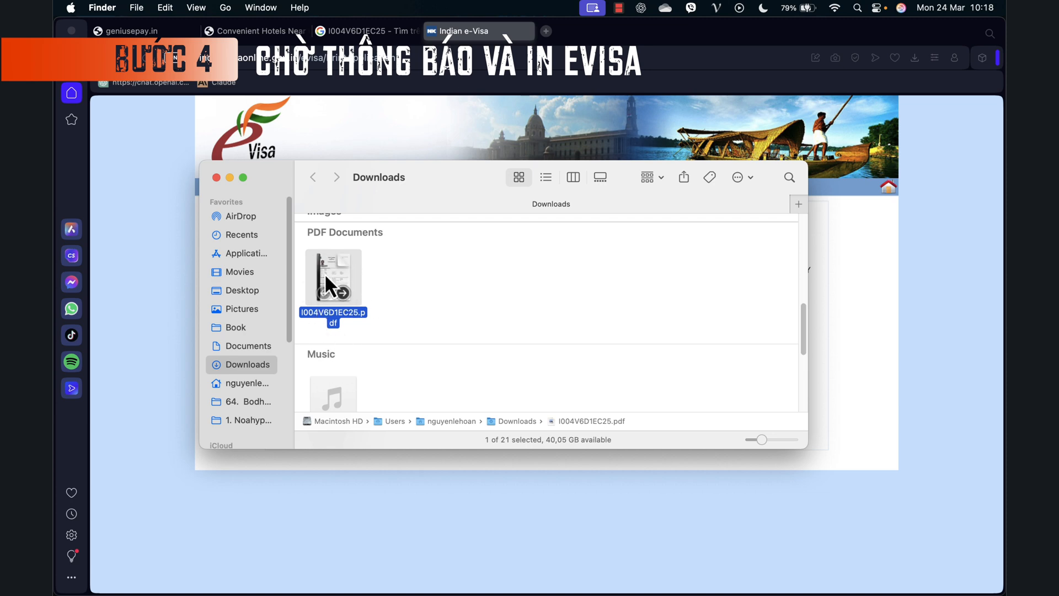